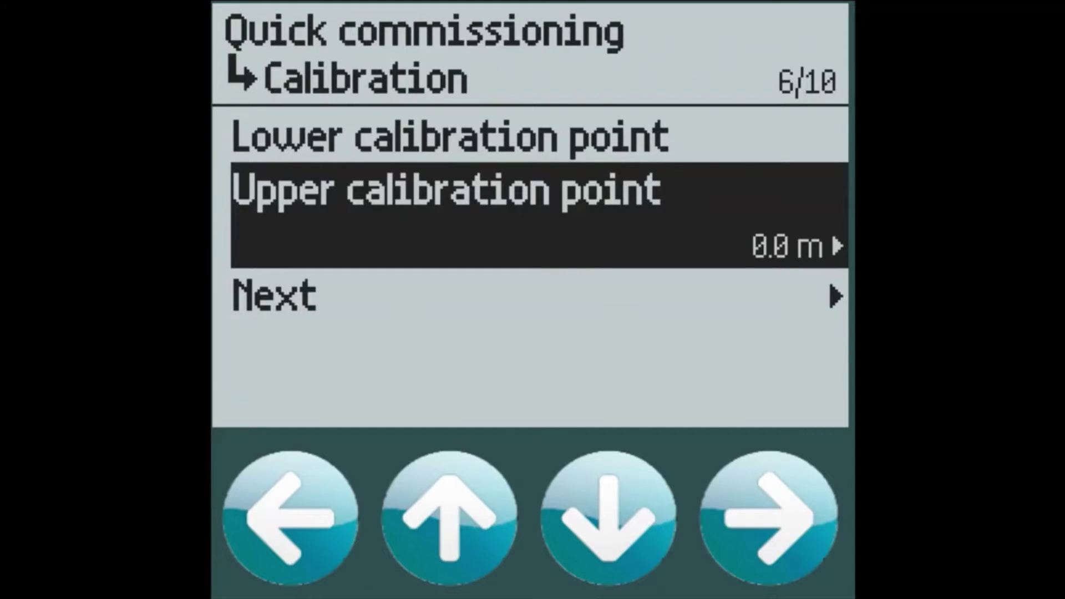
# Step: Set the response rate to Medium, keep material type Liquid, and apply the commissioning settings
pyautogui.press('Down')
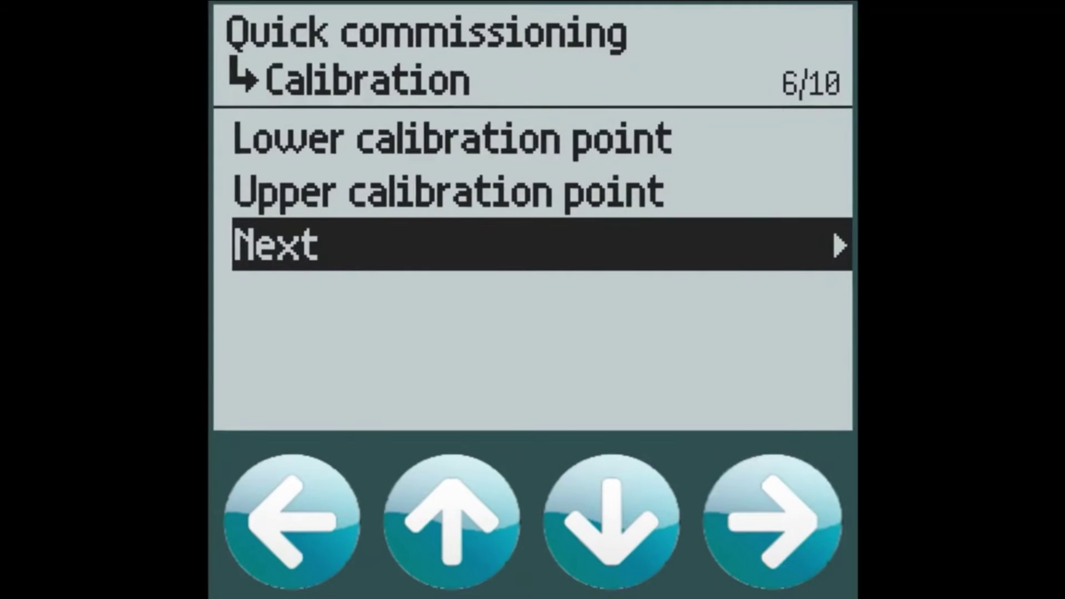
pyautogui.press('Right')
pyautogui.press('Right')
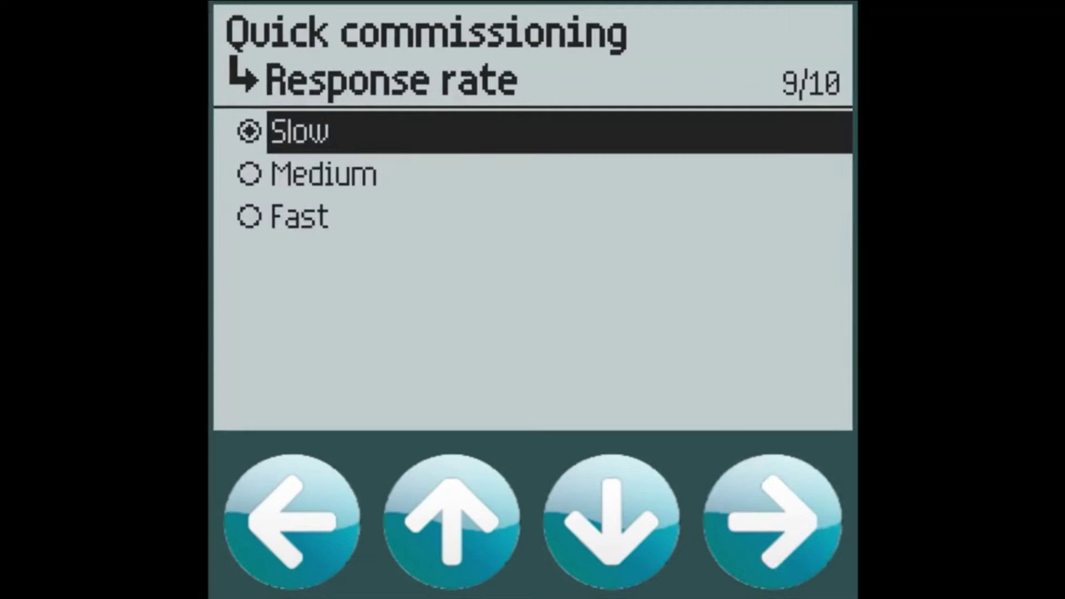
pyautogui.press('Down')
pyautogui.press('Right')
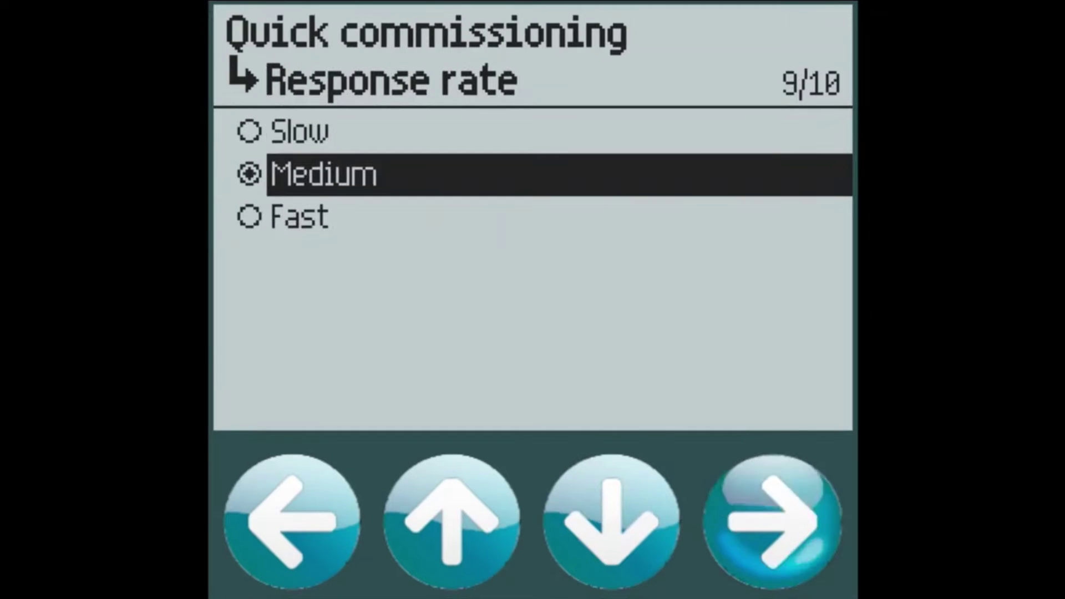
pyautogui.press('Down')
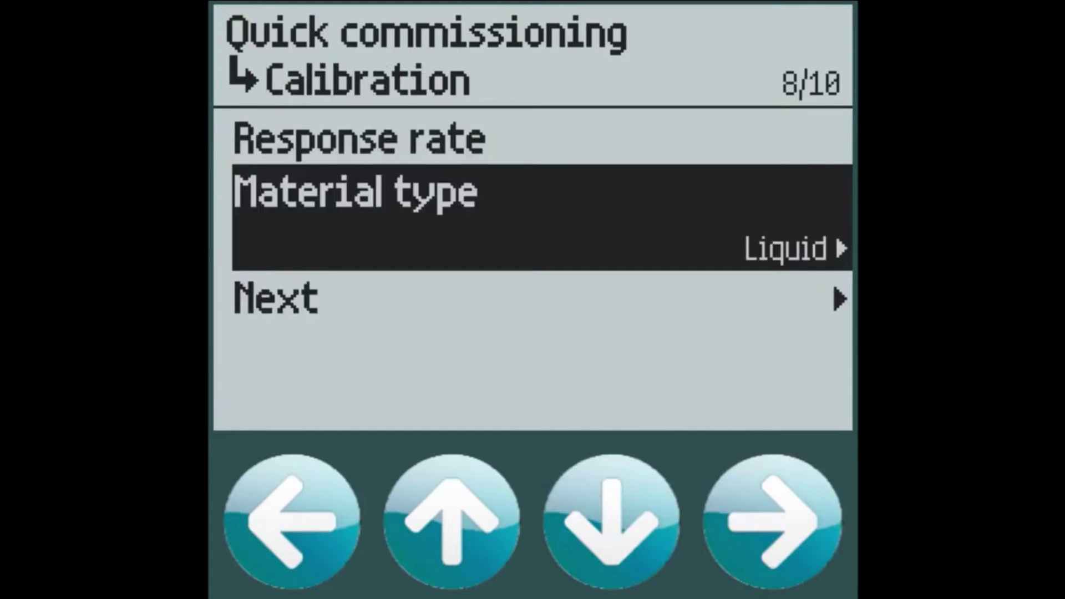
pyautogui.press('Down')
pyautogui.press('Right')
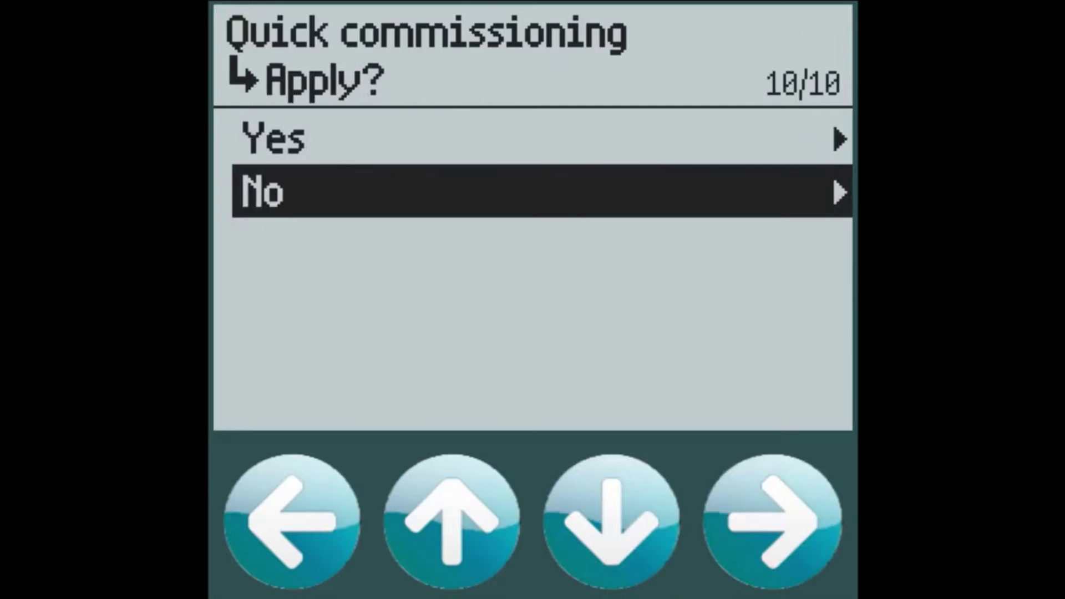
pyautogui.press('Up')
pyautogui.press('Right')
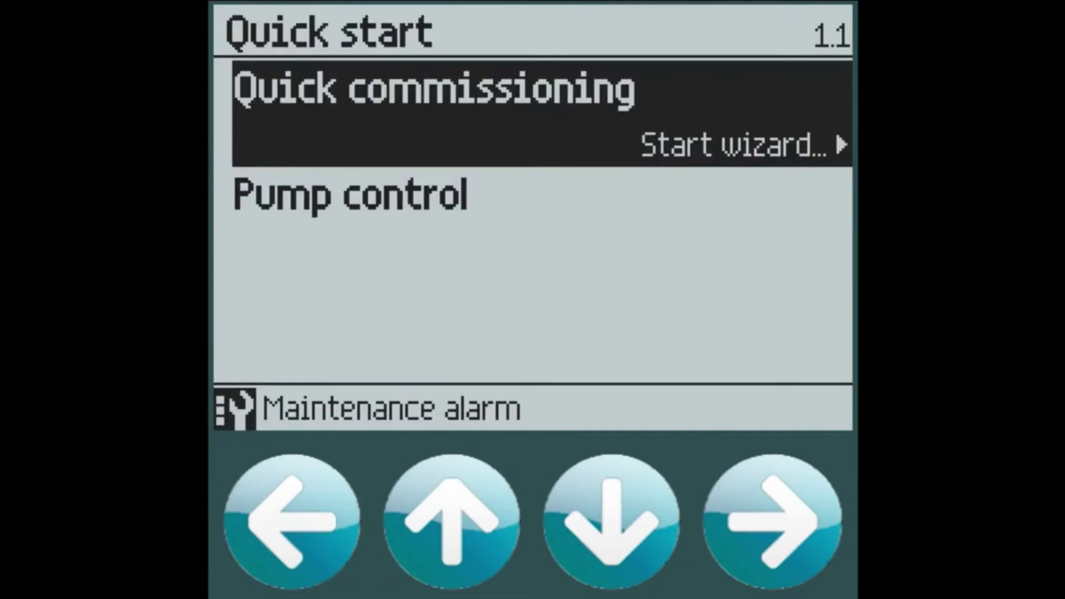
# Step: Start the Pump control wizard for Measurement point 1 with three pumps
pyautogui.press('Down')
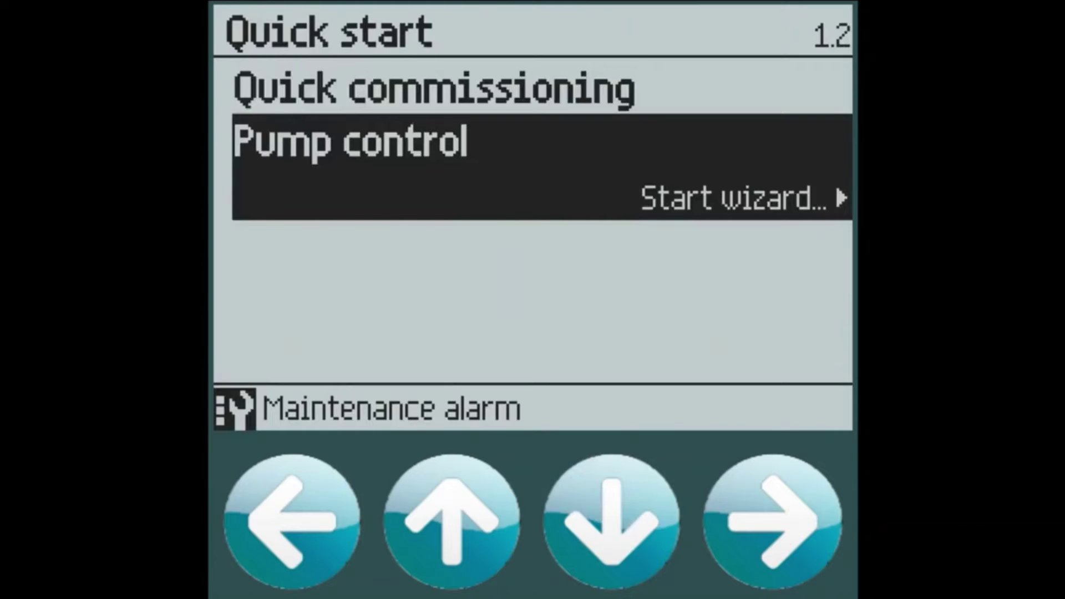
pyautogui.press('Right')
pyautogui.press('Right')
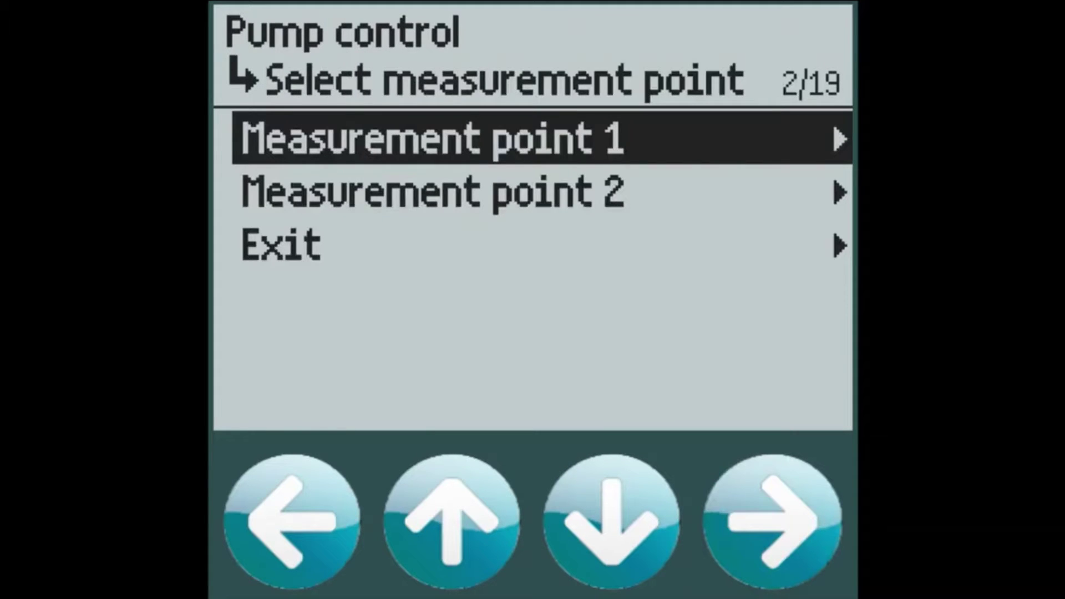
pyautogui.press('Right')
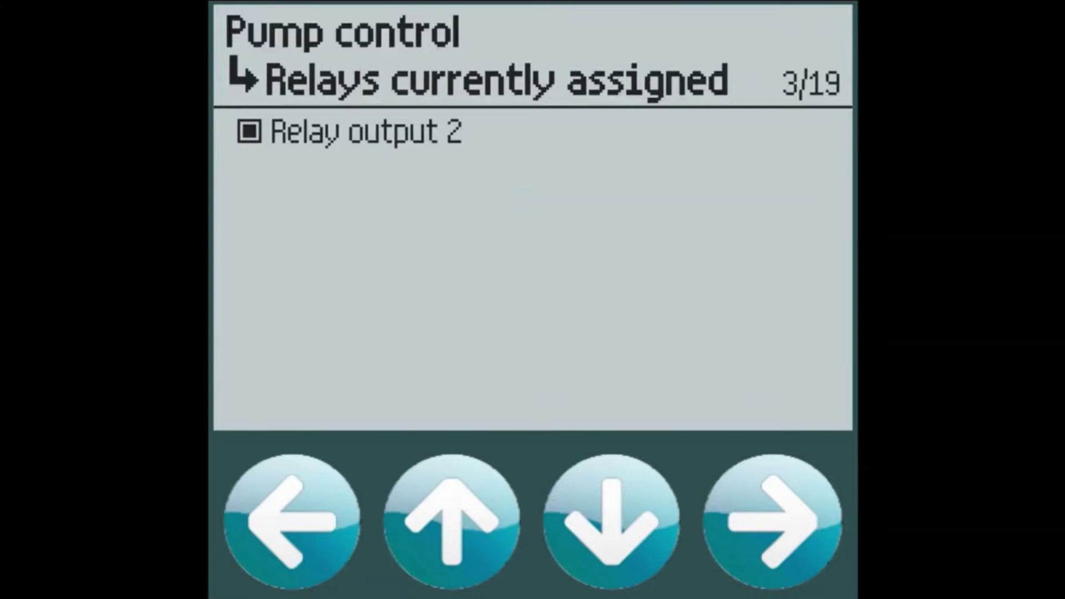
pyautogui.press('Right')
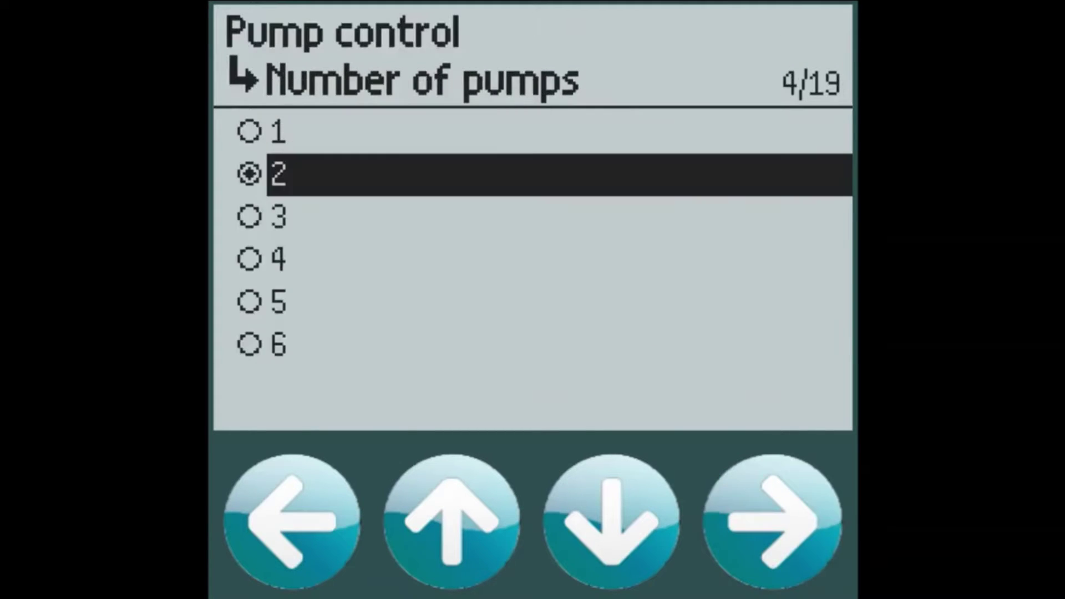
pyautogui.press('Down')
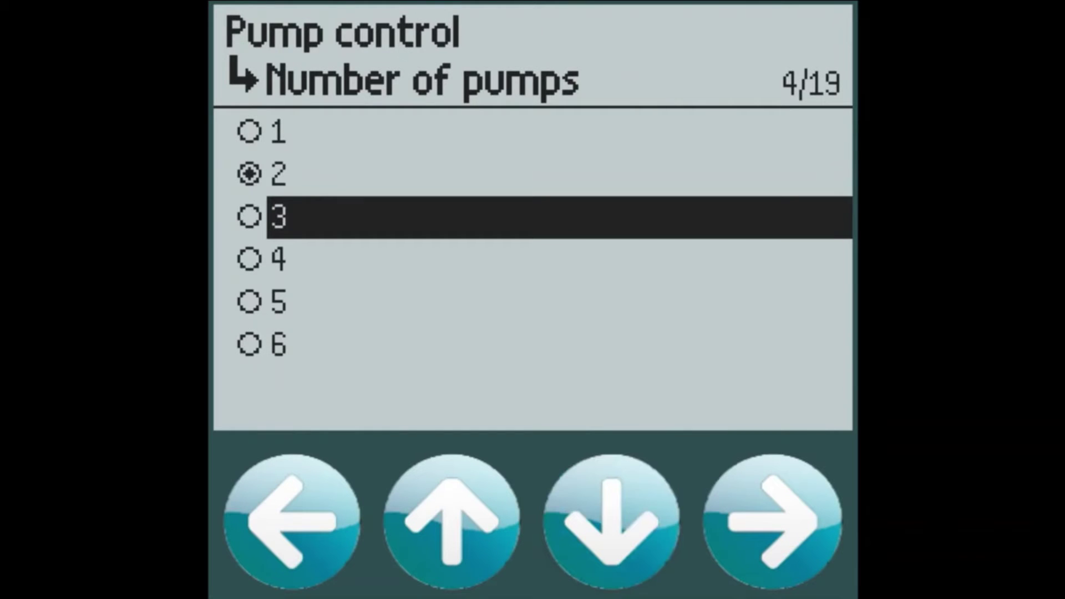
pyautogui.press('Right')
pyautogui.press('Right')
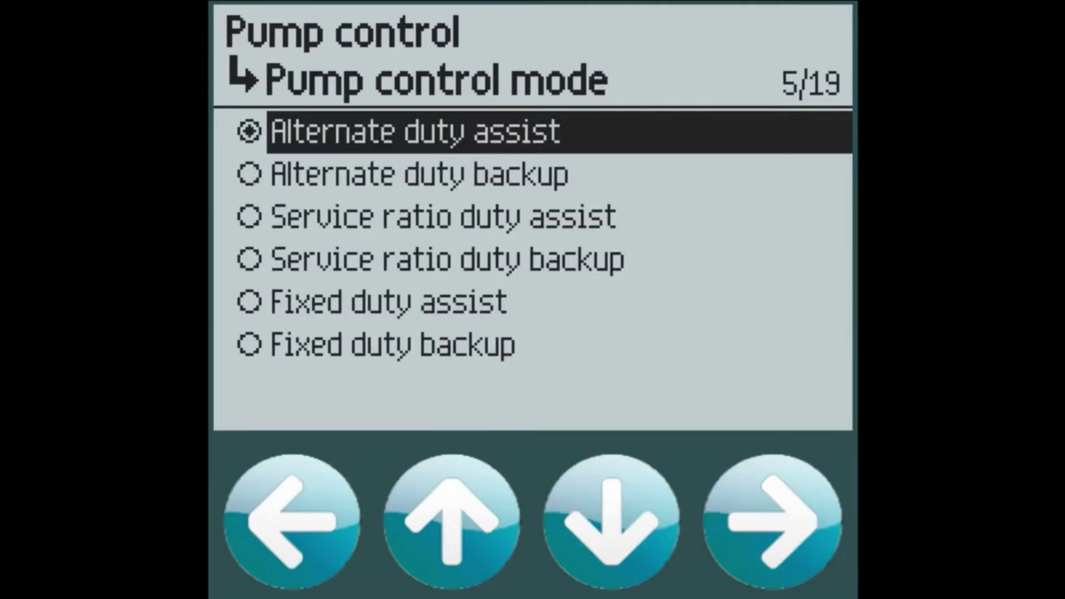
# Step: Keep Alternate duty assist and assign Relay outputs 1 and 2 to Pumps 1 and 2
pyautogui.press('Right')
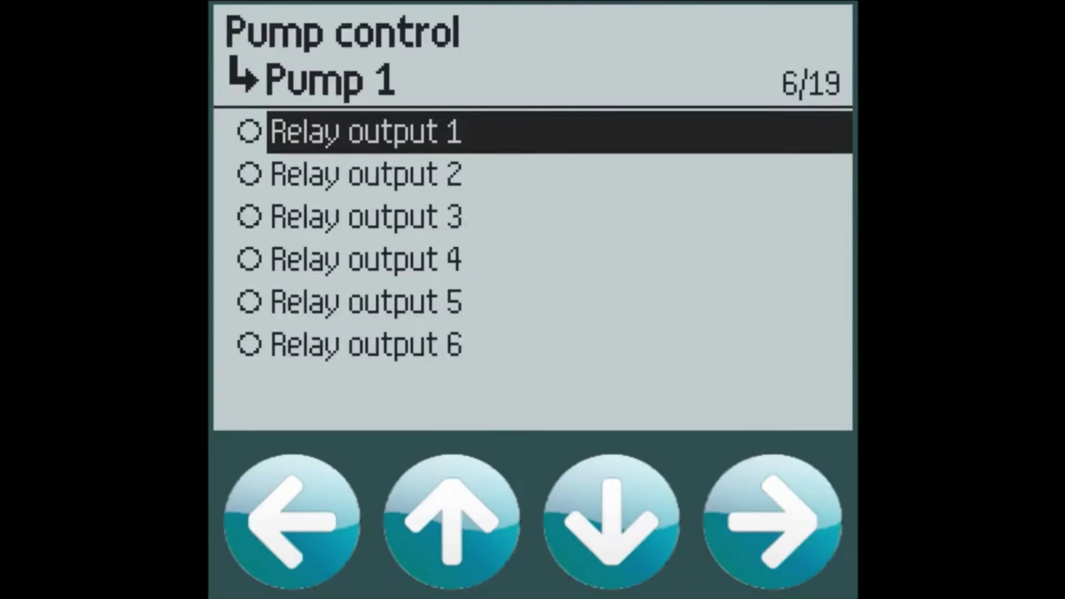
pyautogui.press('Right')
pyautogui.press('Right')
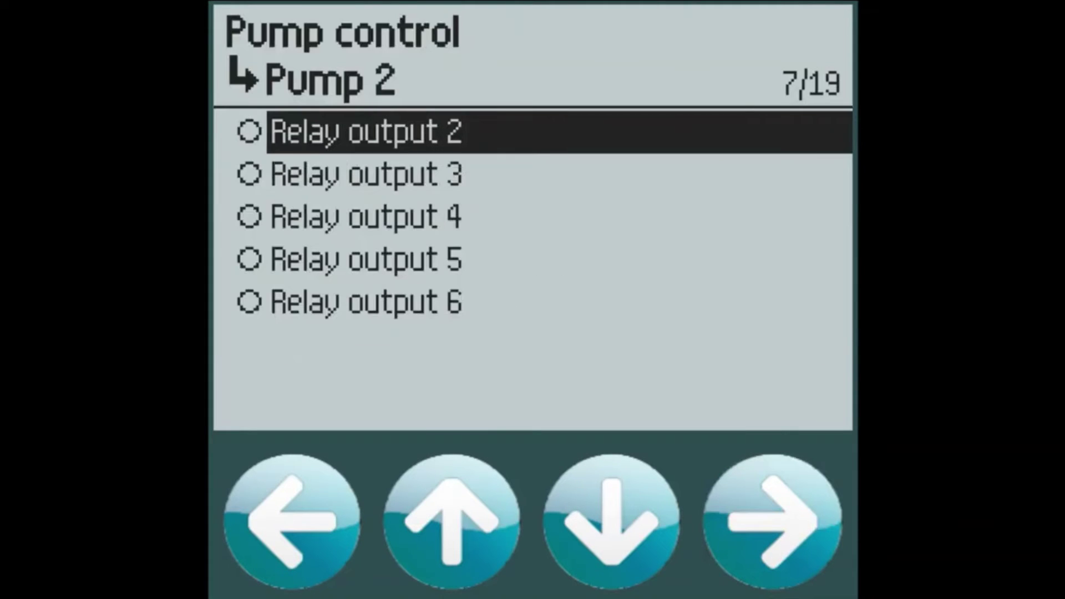
pyautogui.press('Right')
pyautogui.press('Right')
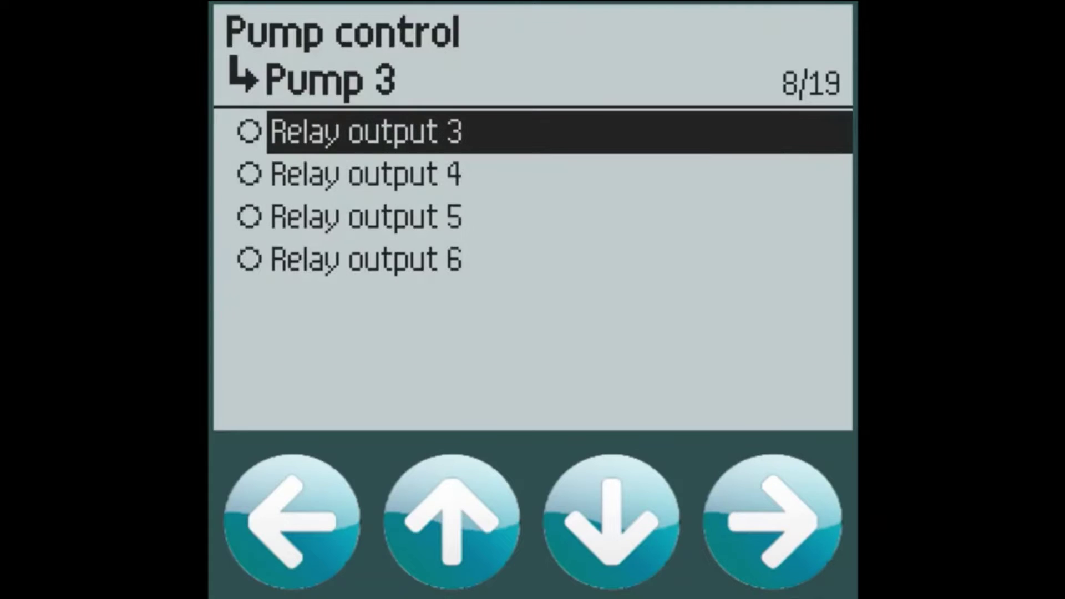
pyautogui.press('Right')
pyautogui.press('Right')
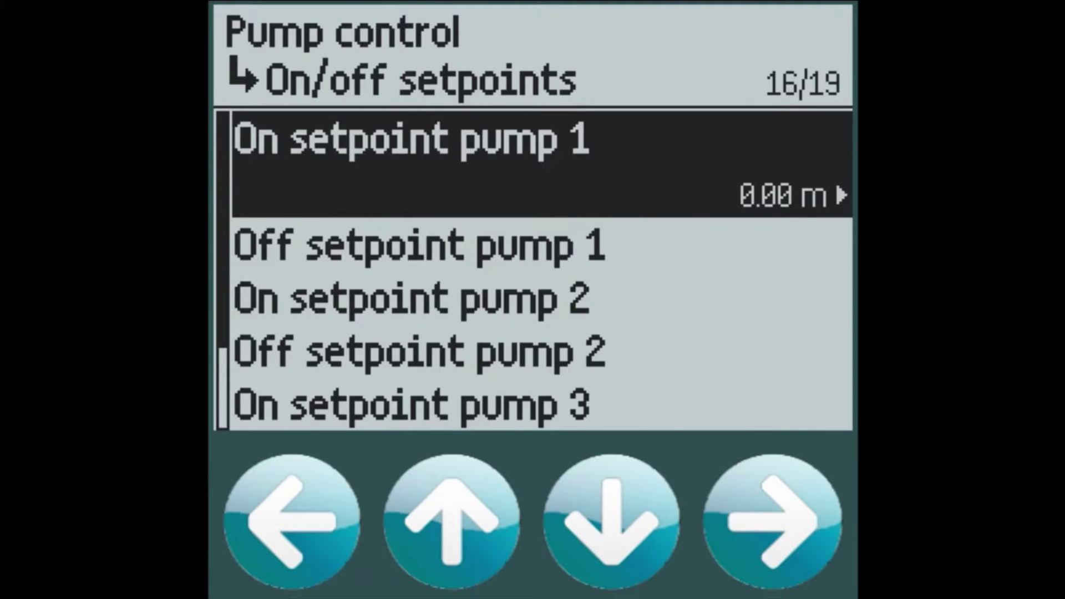
# Step: Set pump 1's on setpoint to 6.00 m and off setpoint to 2.00 m
pyautogui.press('Right')
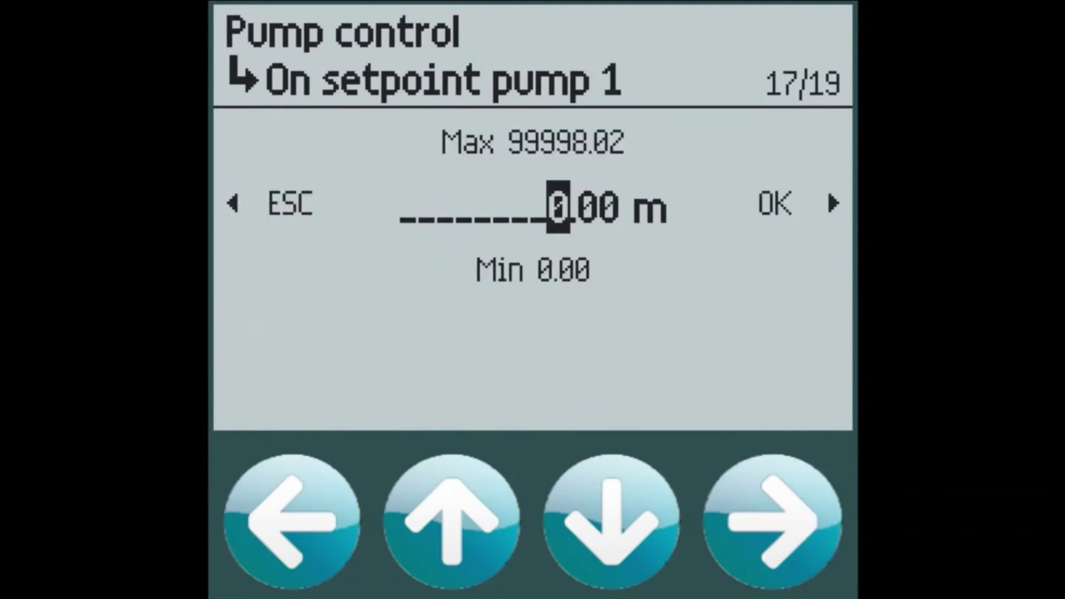
pyautogui.press('Up')
pyautogui.press('Up')
pyautogui.press('Up')
pyautogui.press('Up')
pyautogui.press('Up')
pyautogui.press('Up')
pyautogui.press('Right')
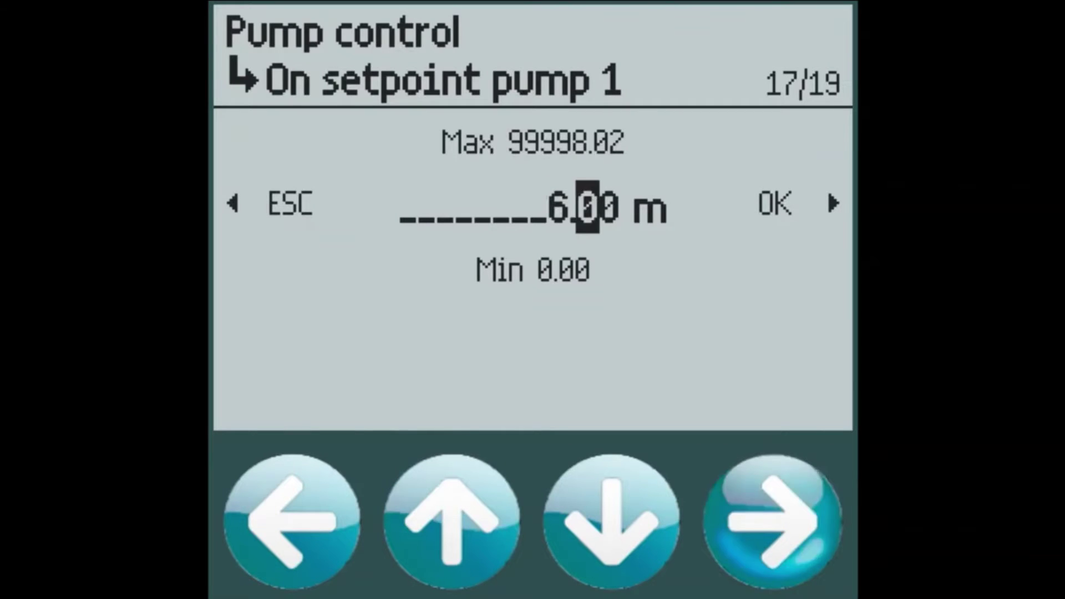
pyautogui.press('Right')
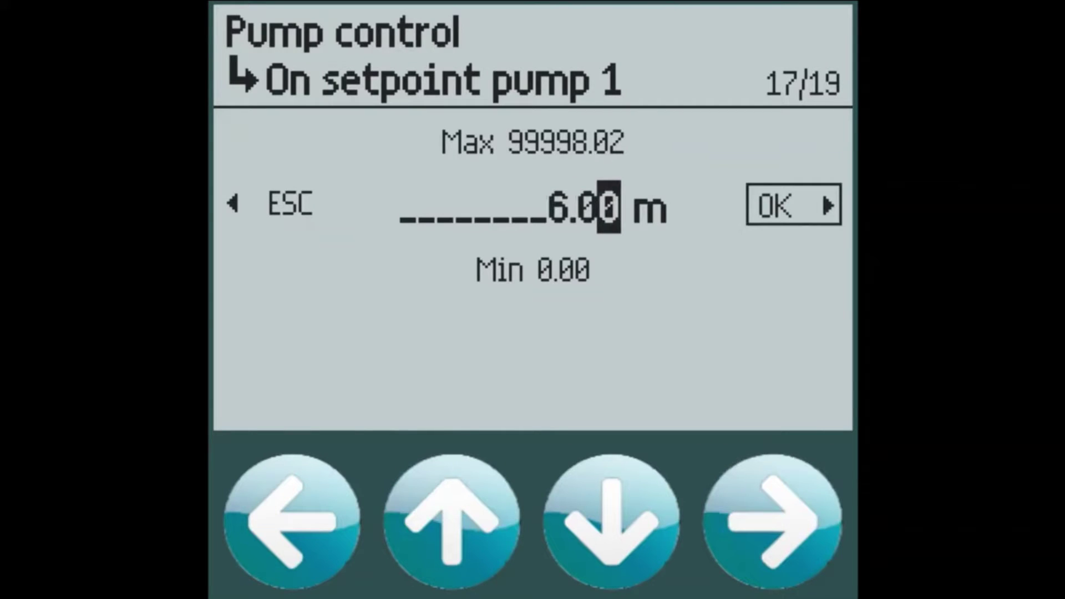
pyautogui.press('Right')
pyautogui.press('Down')
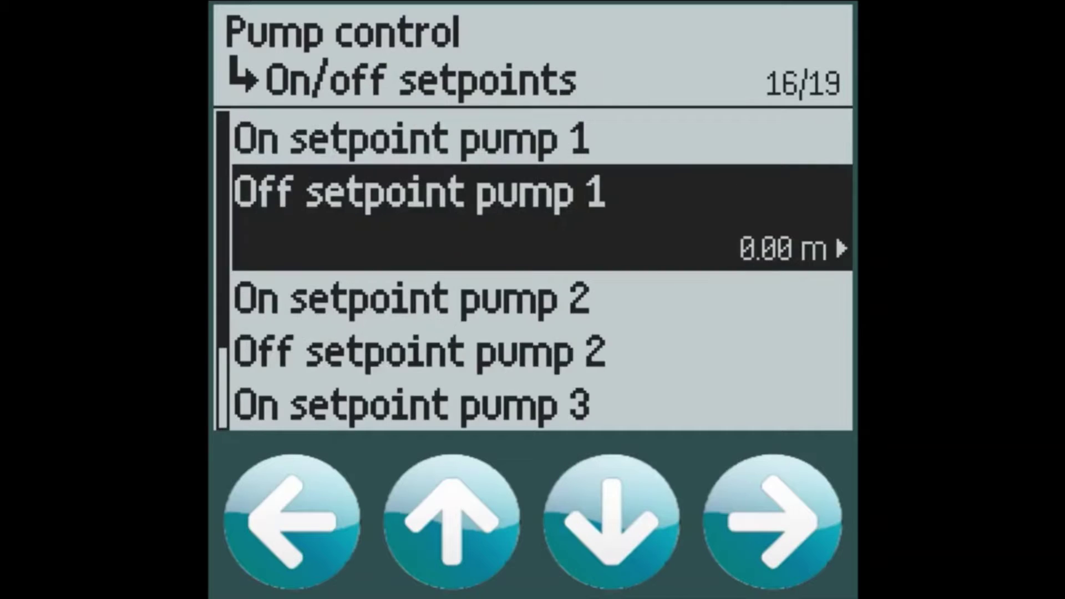
pyautogui.press('Right')
pyautogui.press('Up')
pyautogui.press('Up')
pyautogui.press('Right')
pyautogui.press('Right')
pyautogui.press('Right')
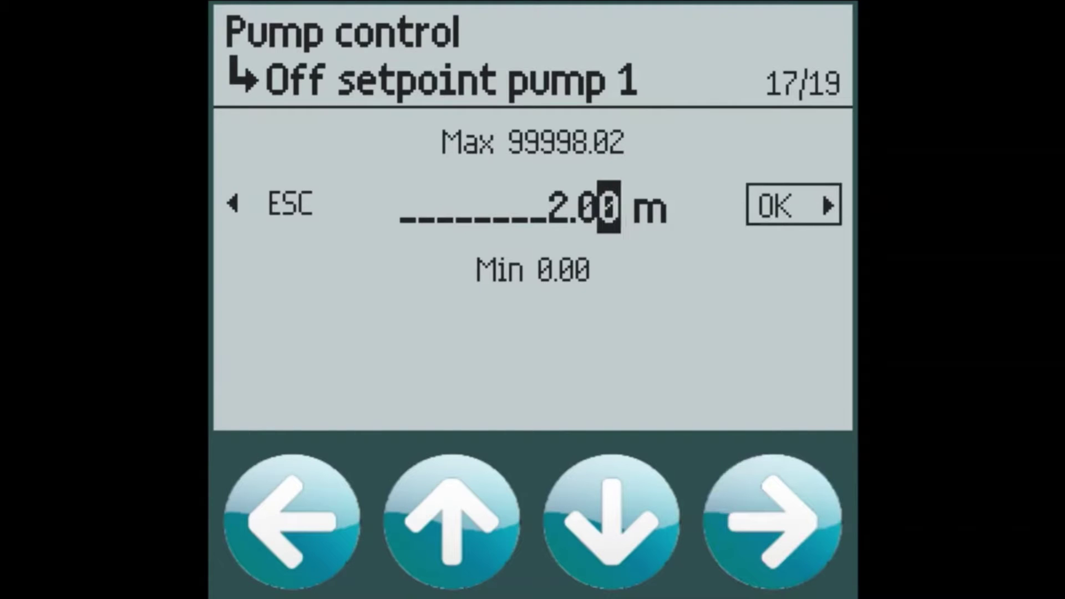
pyautogui.press('Right')
# Step: Set pump 2's on setpoint to 8.00 m and off setpoint to 2.00 m
pyautogui.press('Down')
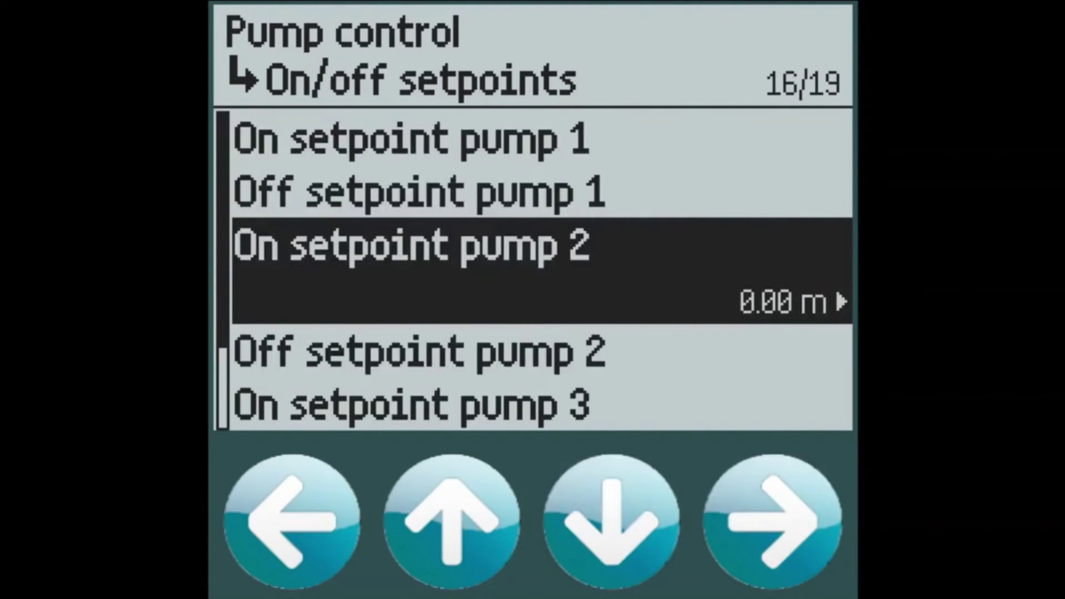
pyautogui.press('Right')
pyautogui.press('Down')
pyautogui.press('Down')
pyautogui.press('Right')
pyautogui.press('Right')
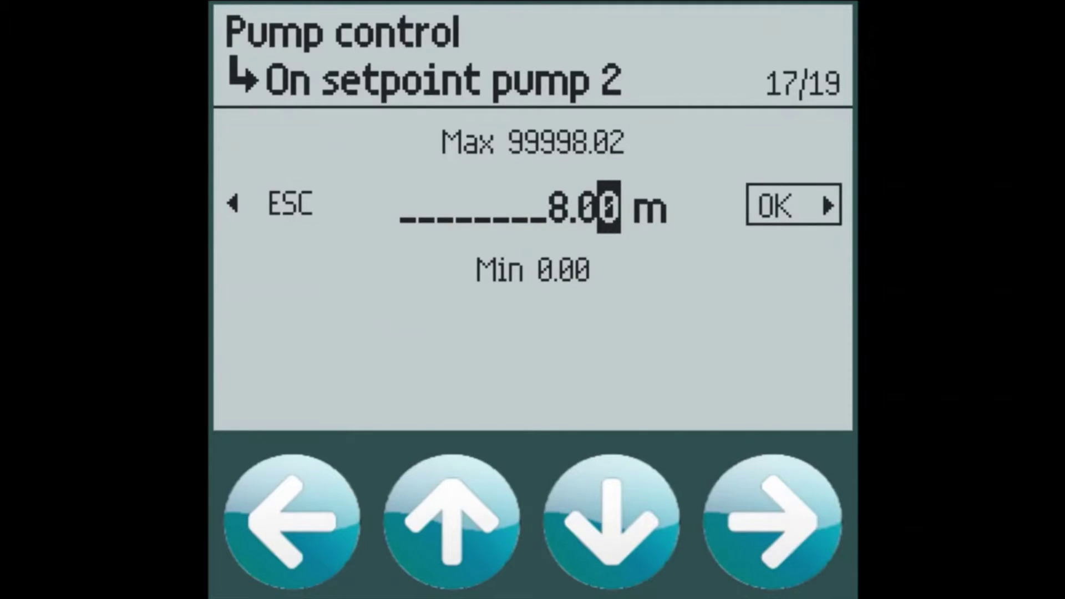
pyautogui.press('Right')
pyautogui.press('Down')
pyautogui.press('Right')
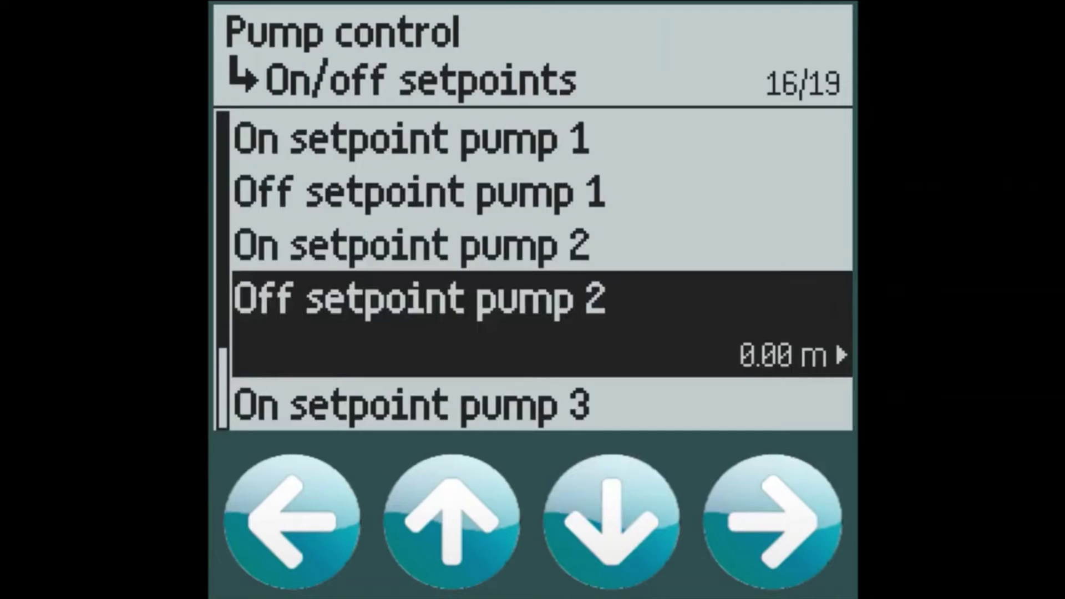
pyautogui.press('Up')
pyautogui.press('Up')
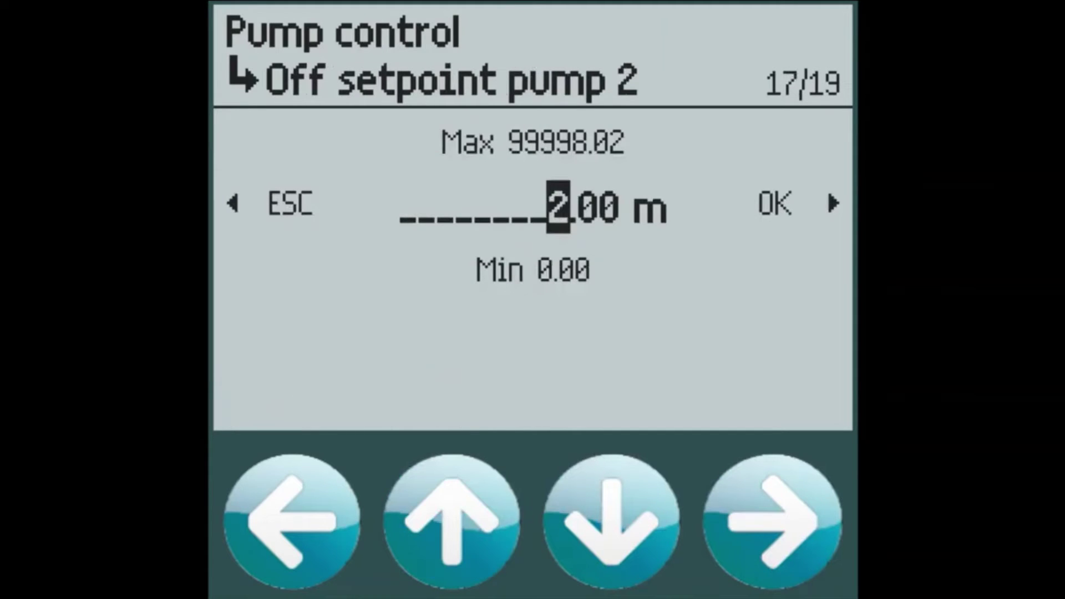
pyautogui.press('Right')
pyautogui.press('Right')
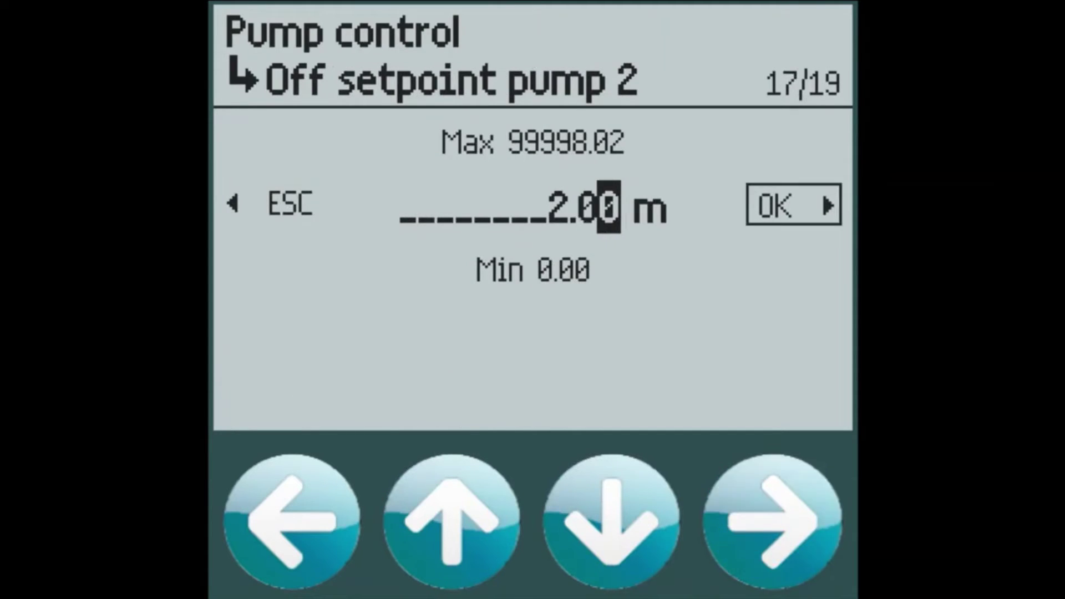
pyautogui.press('Right')
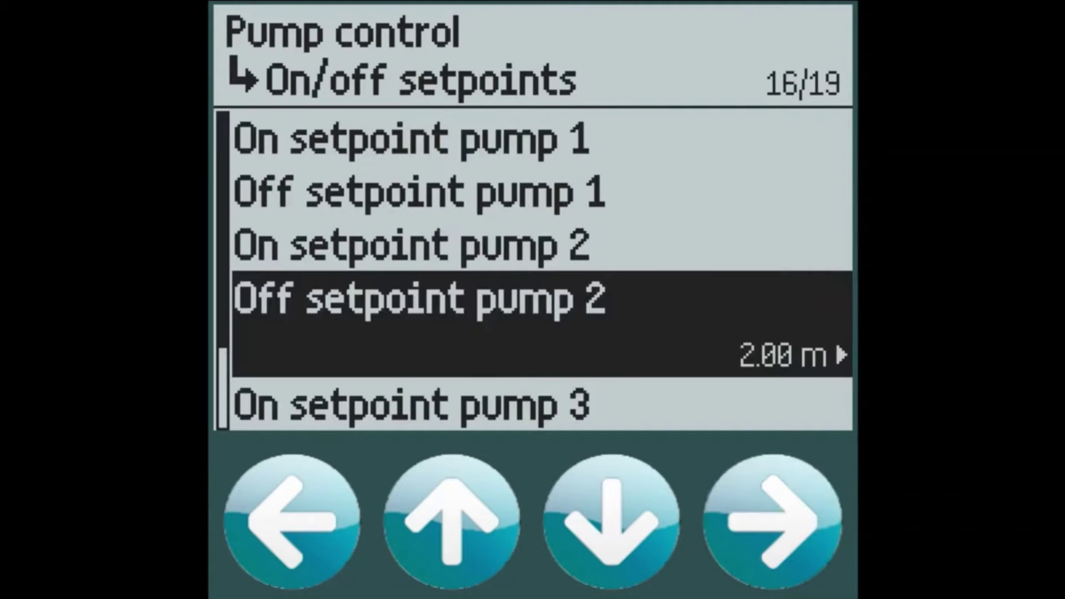
# Step: Edit pump 3's on setpoint to 10.00 m
pyautogui.press('Down')
pyautogui.press('Right')
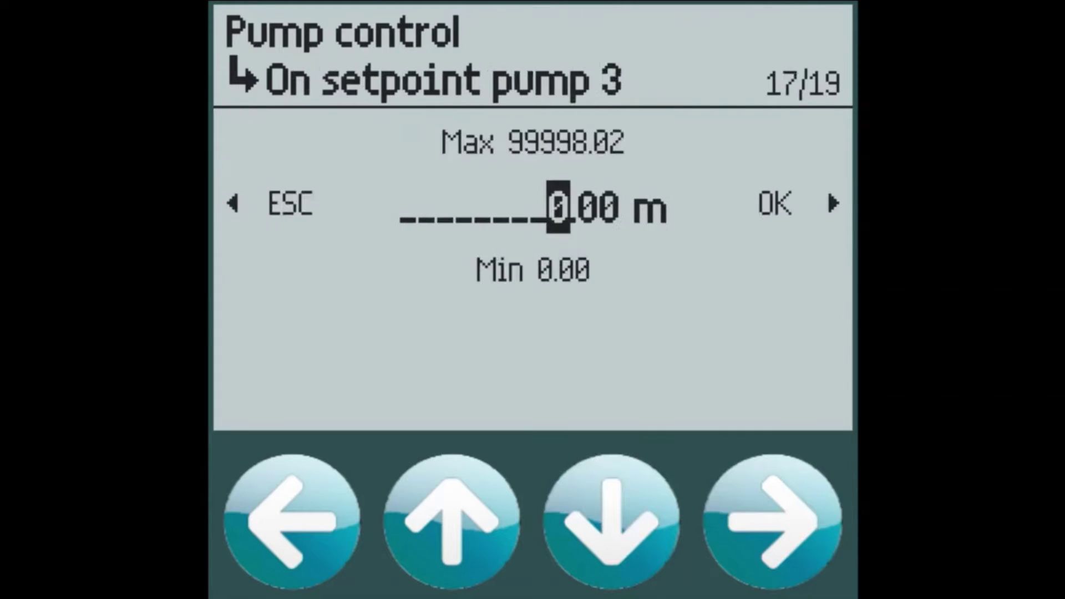
pyautogui.press('Up')
pyautogui.press('Right')
pyautogui.press('Right')
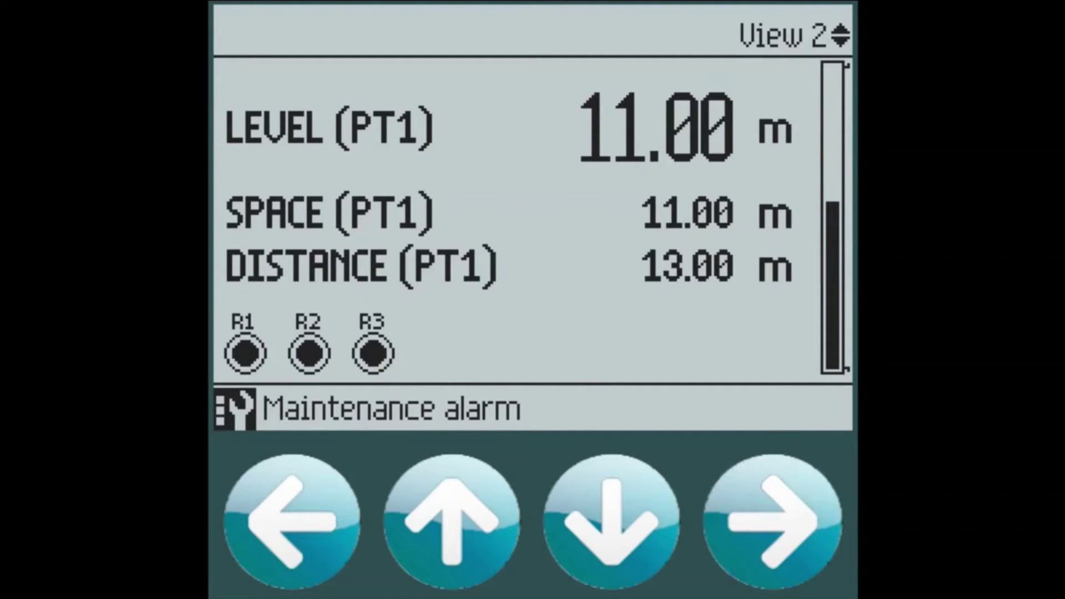
# Step: Go to the Setup > Process values > Level (point 1) settings
pyautogui.press('Right')
pyautogui.press('Down')
pyautogui.press('Right')
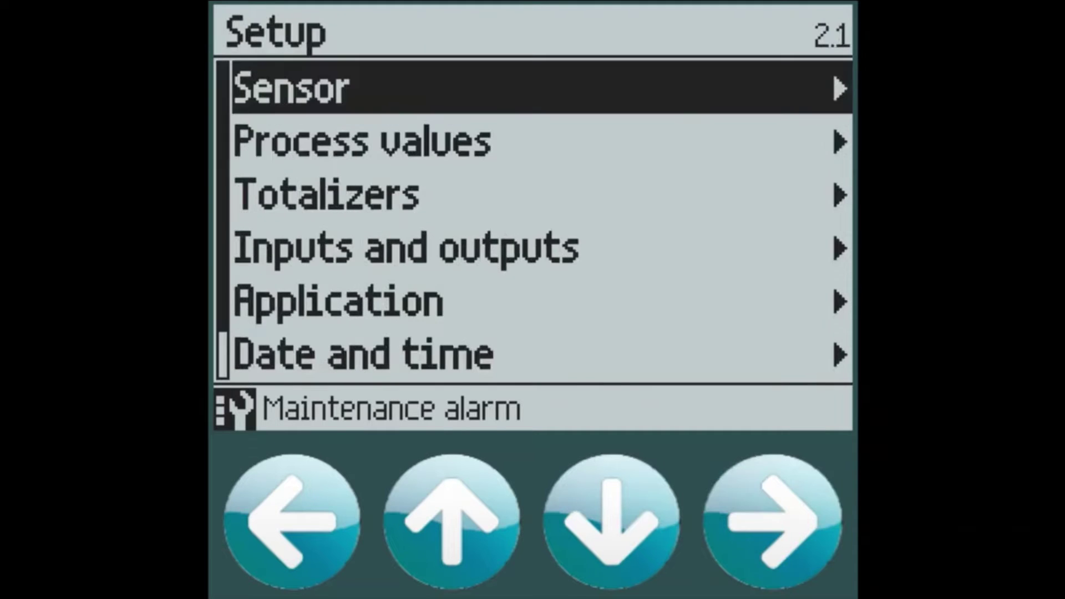
pyautogui.press('Down')
pyautogui.press('Right')
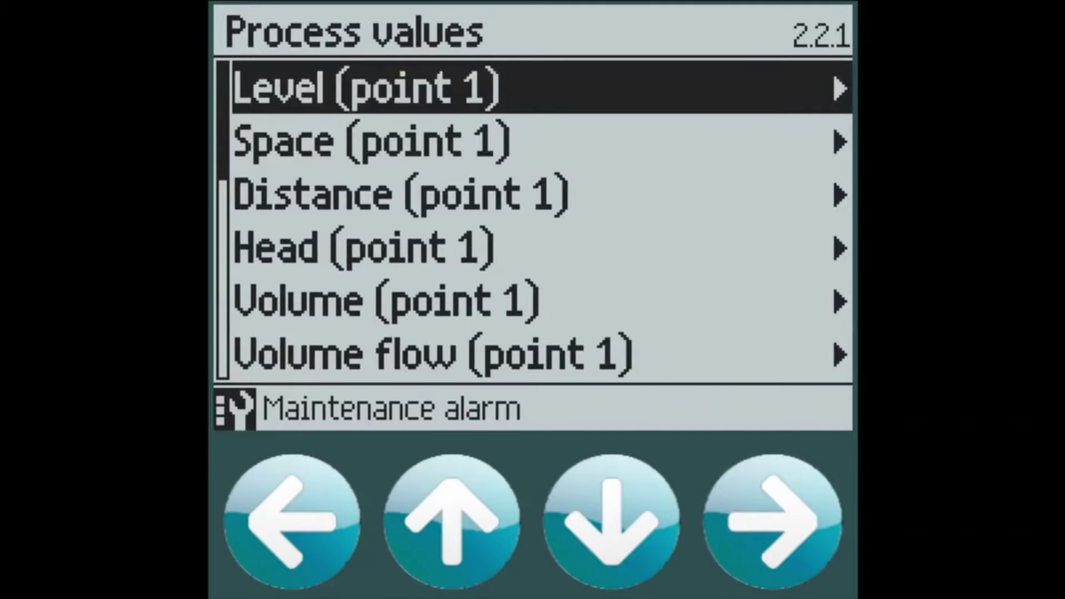
pyautogui.press('Right')
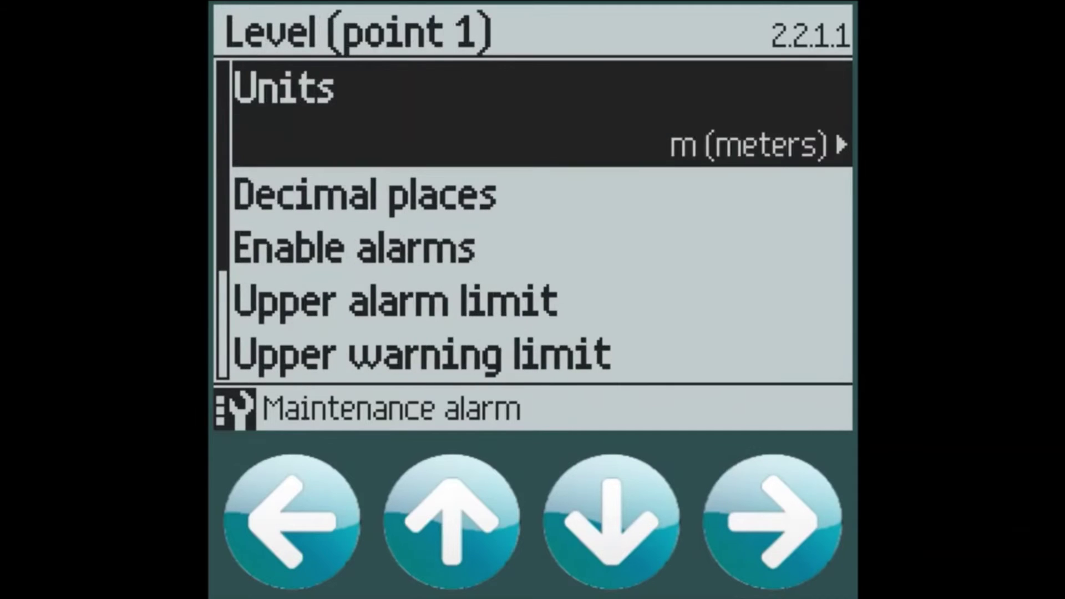
# Step: Lower the Upper alarm limit from 13.00 m to 12.00 m
pyautogui.press('Down')
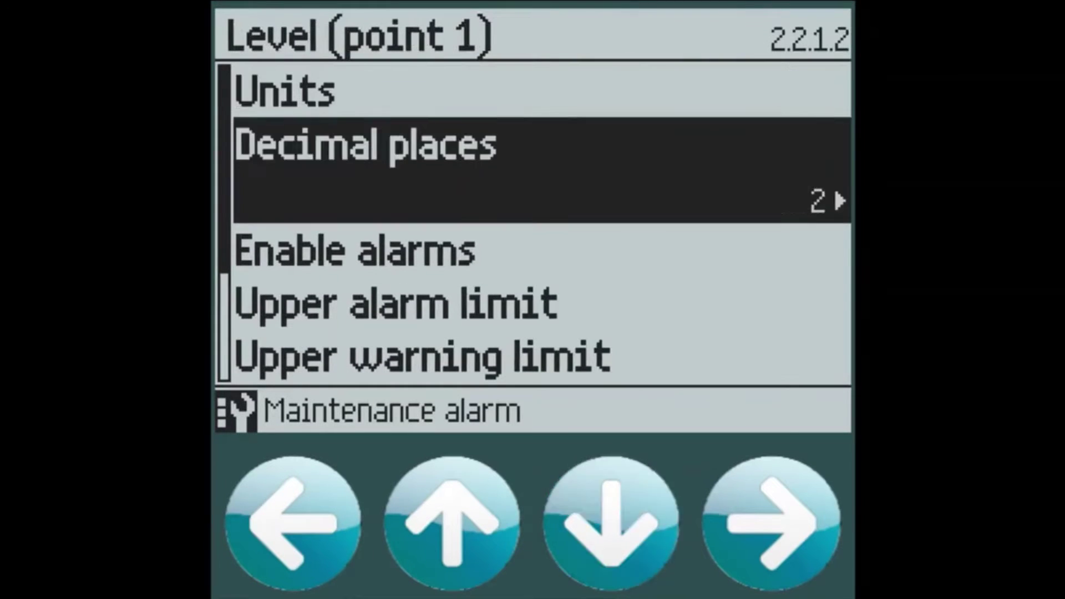
pyautogui.press('Down')
pyautogui.press('Down')
pyautogui.press('Right')
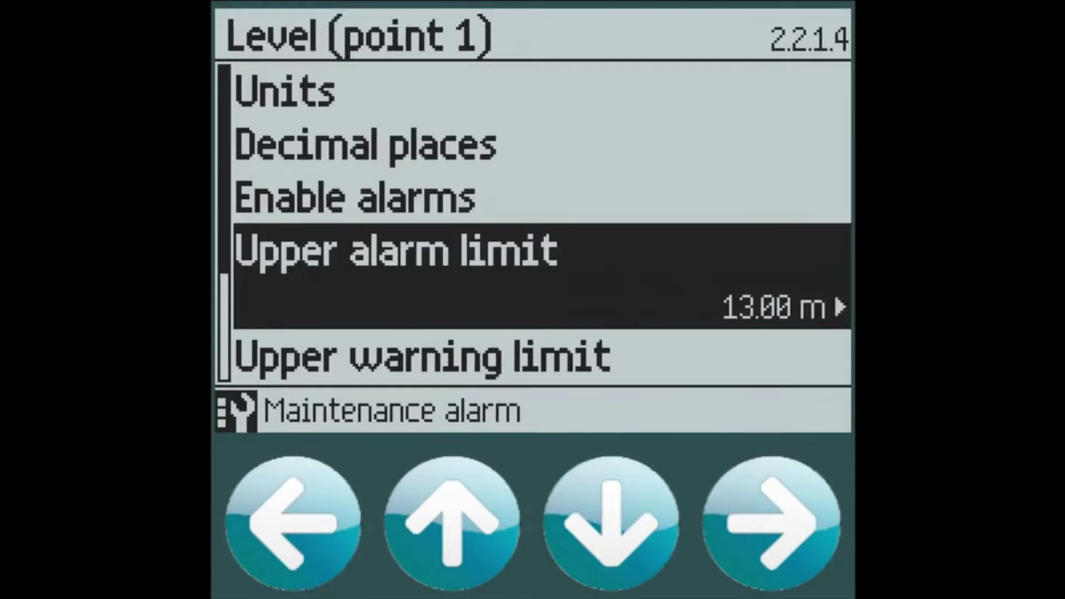
pyautogui.press('Right')
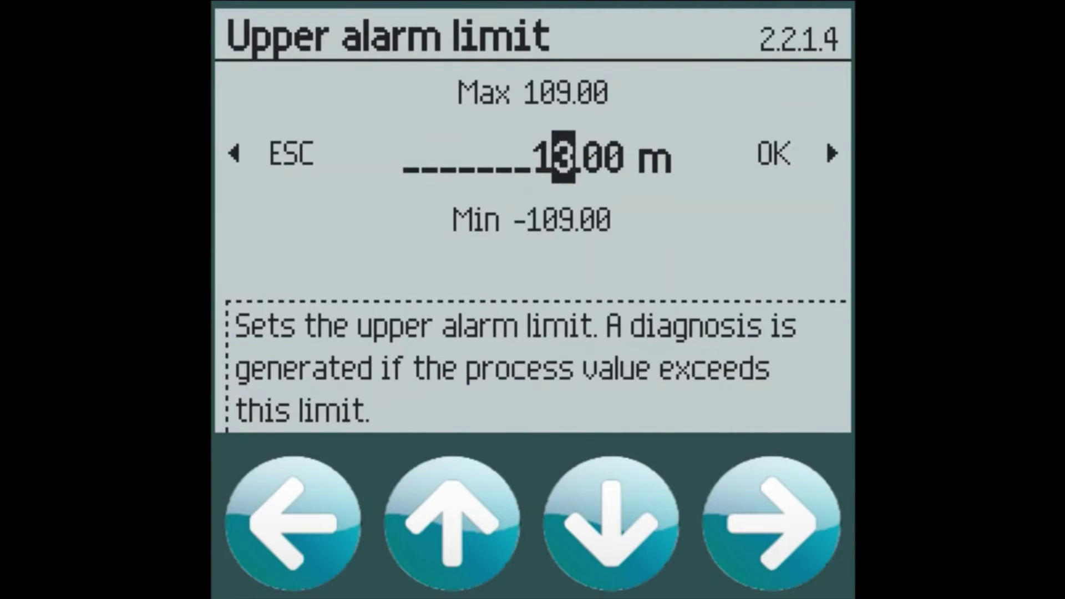
pyautogui.press('Down')
pyautogui.press('Right')
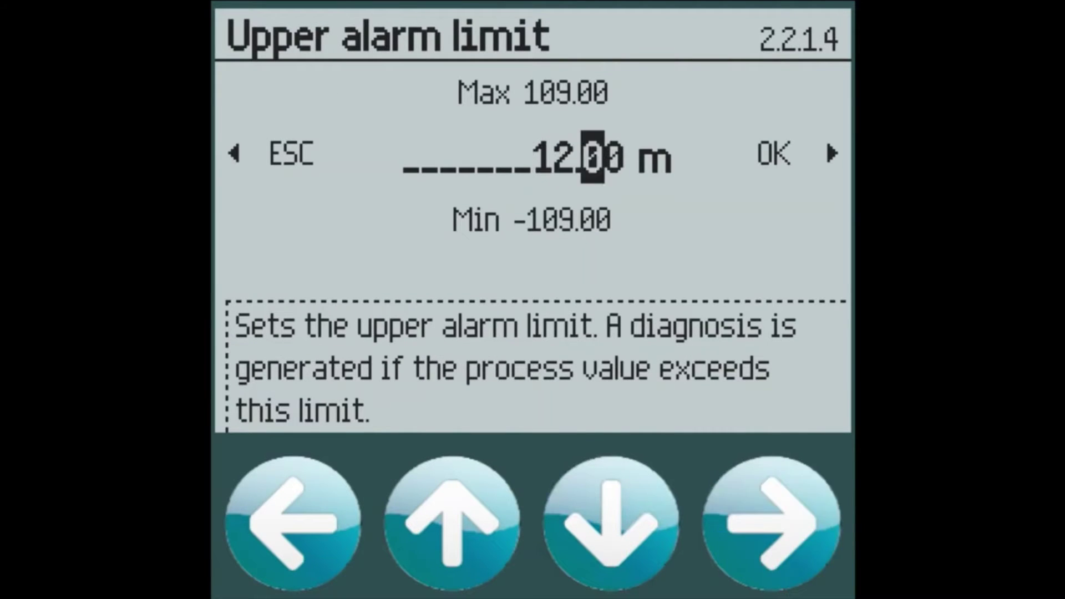
pyautogui.press('Right')
pyautogui.press('Right')
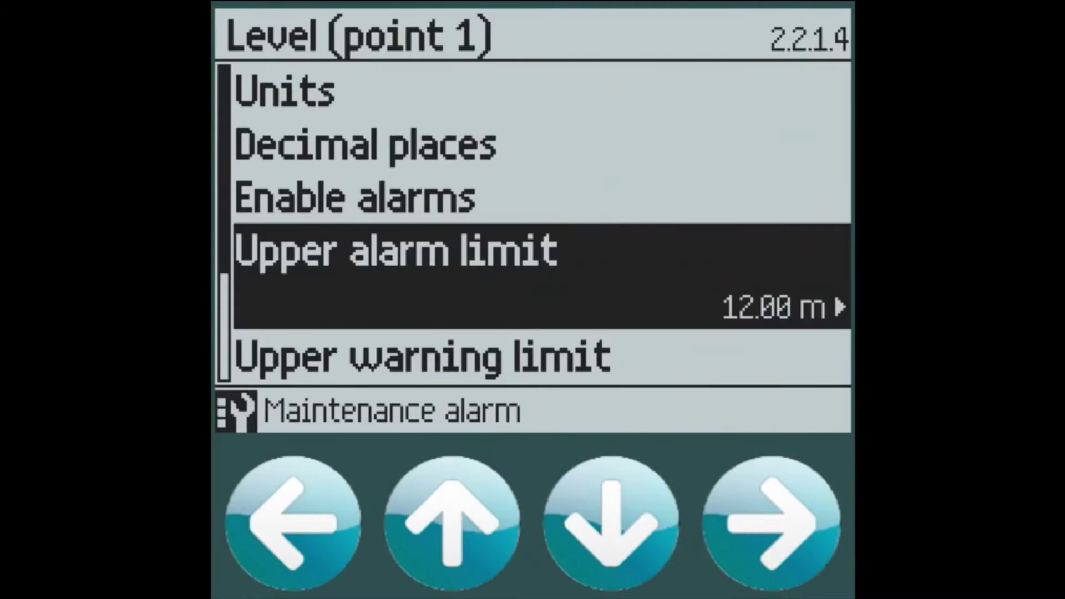
pyautogui.press('Down')
pyautogui.press('Down')
pyautogui.press('Down')
pyautogui.press('Right')
# Step: Set the Lower alarm limit to 1.00 m and return to the Setup list
pyautogui.press('Up')
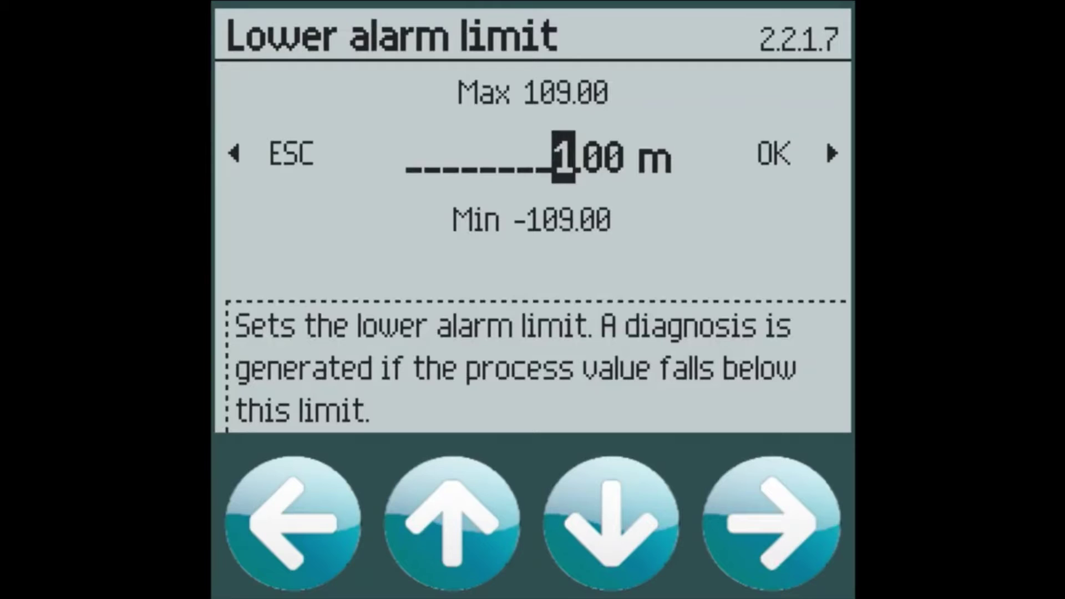
pyautogui.press('Right')
pyautogui.press('Right')
pyautogui.press('Right')
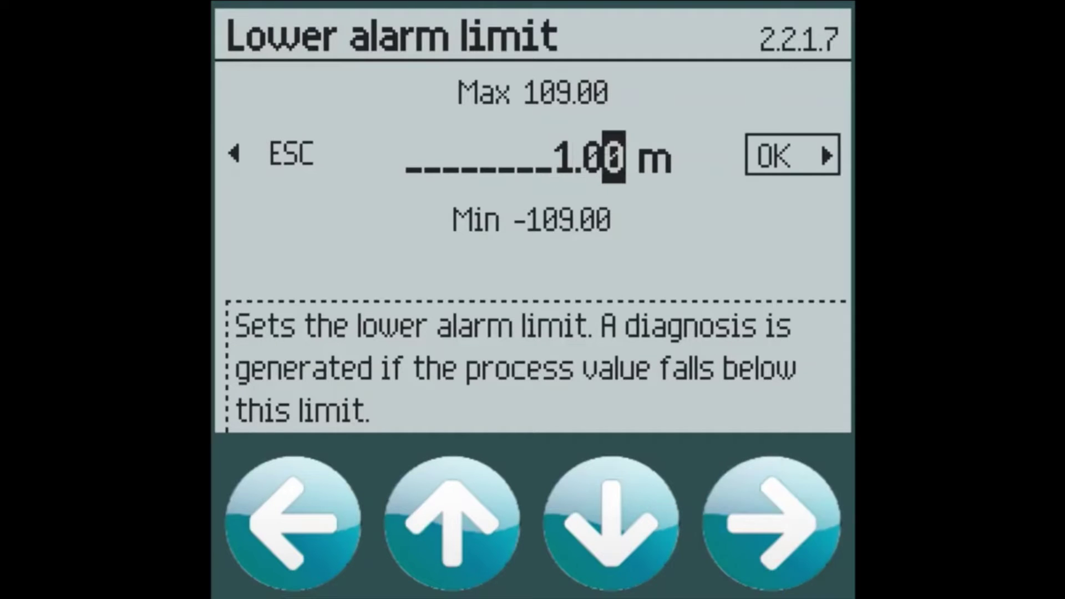
pyautogui.press('Right')
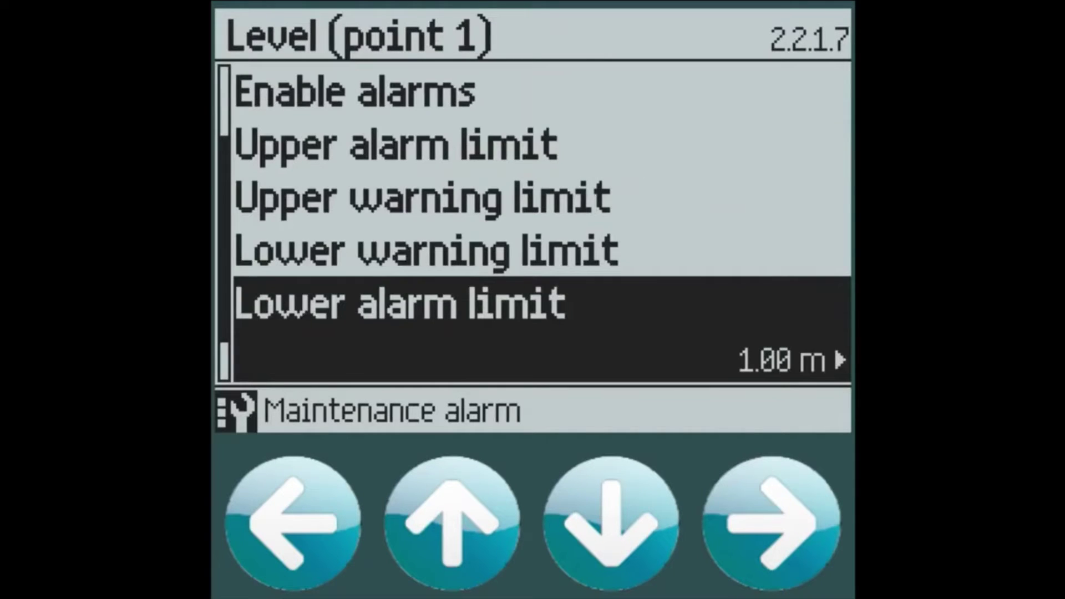
pyautogui.press('Left')
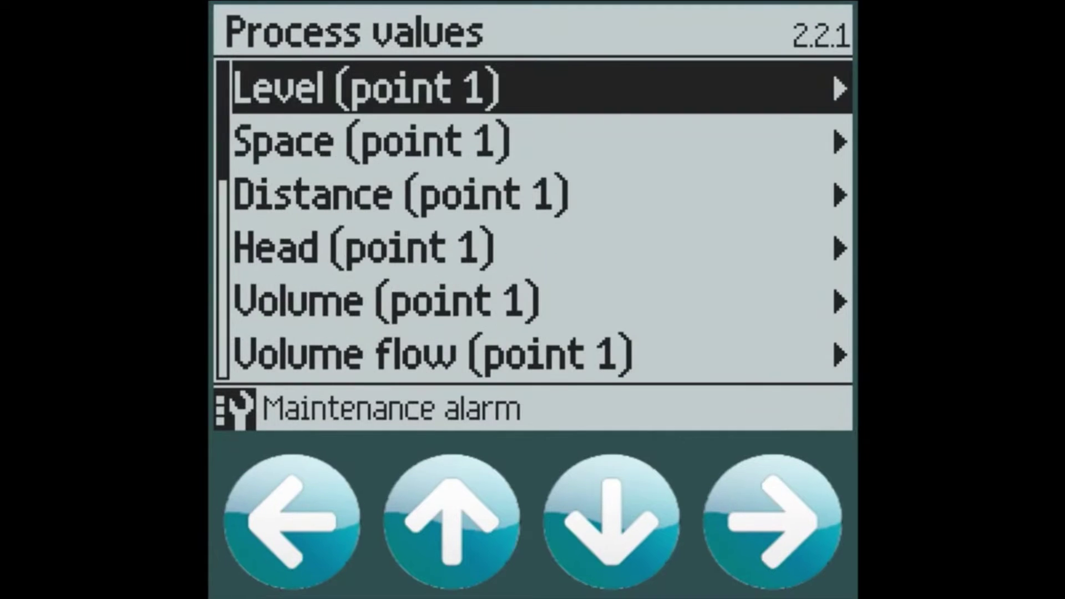
pyautogui.press('Left')
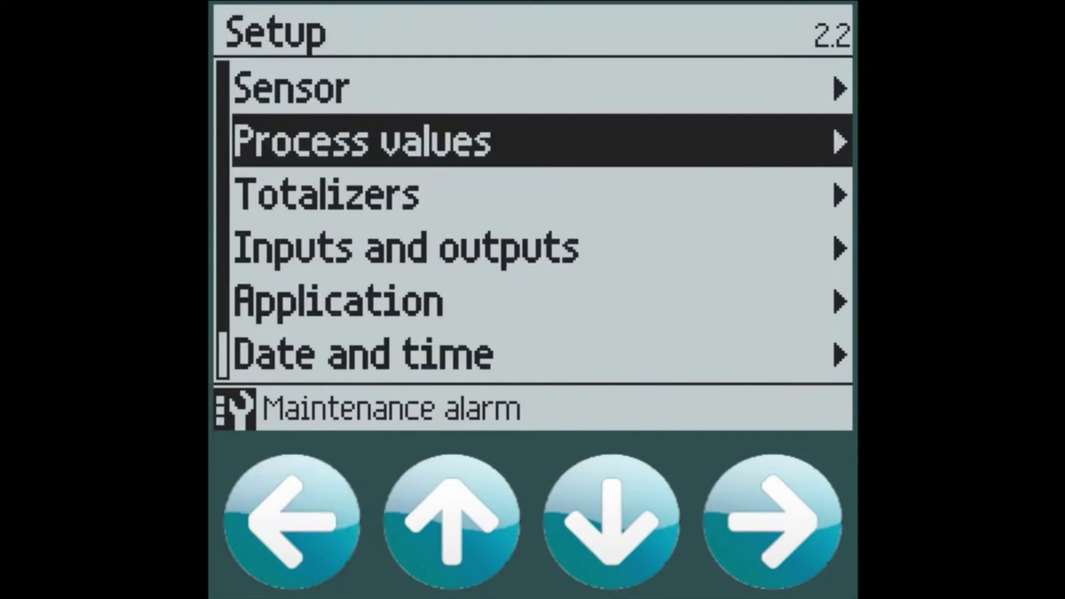
# Step: Set Relay output 4's mode to Alarms and diagnostics
pyautogui.press('Down')
pyautogui.press('Down')
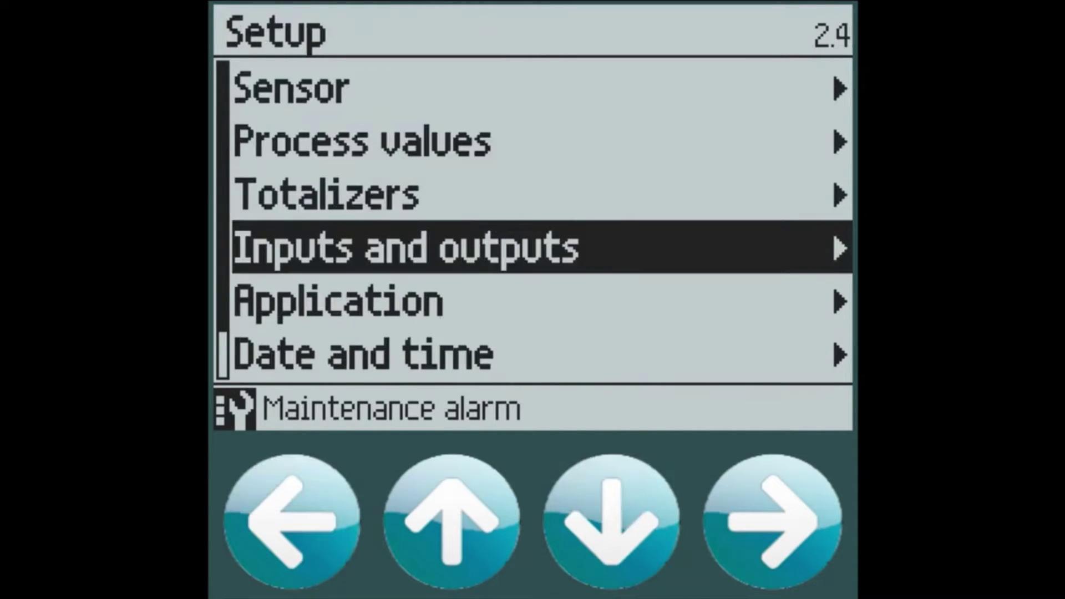
pyautogui.press('Right')
pyautogui.press('Down')
pyautogui.press('Down')
pyautogui.press('Down')
pyautogui.press('Down')
pyautogui.press('Down')
pyautogui.press('Down')
pyautogui.press('Down')
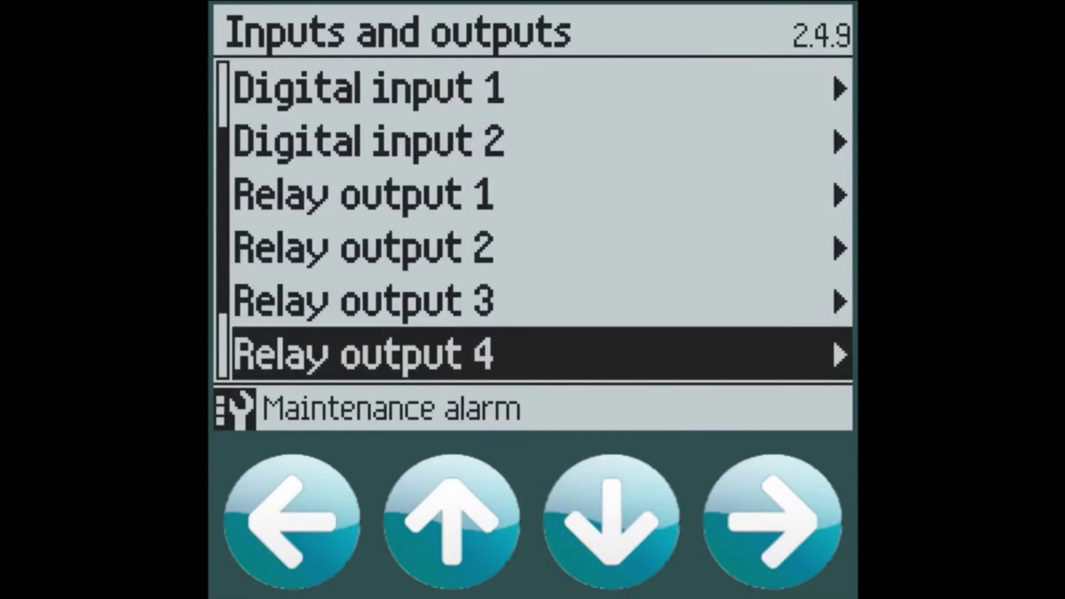
pyautogui.press('Right')
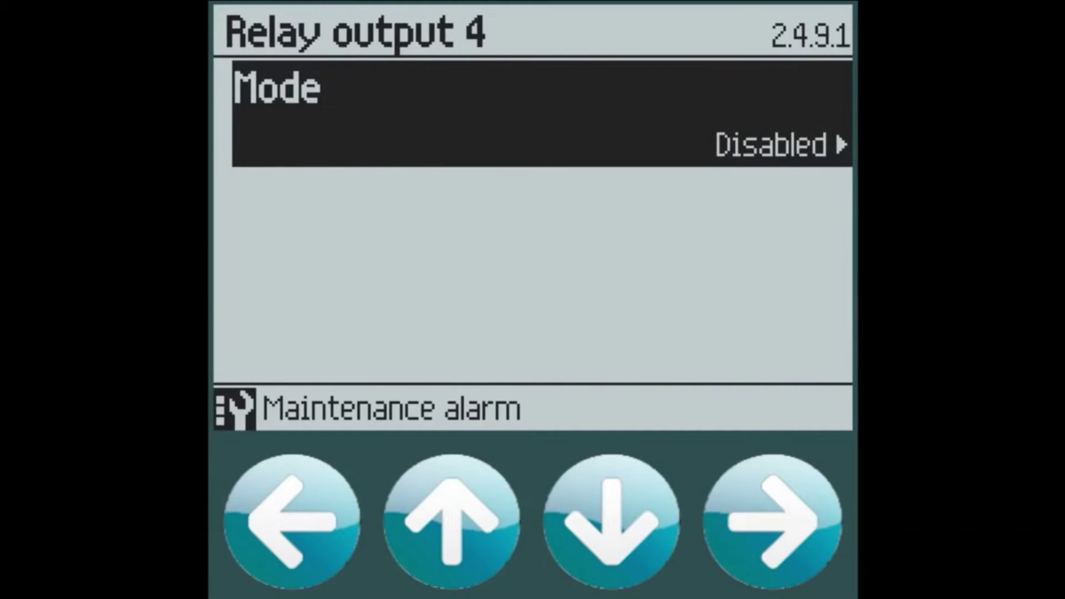
pyautogui.press('Right')
pyautogui.press('Down')
pyautogui.press('Down')
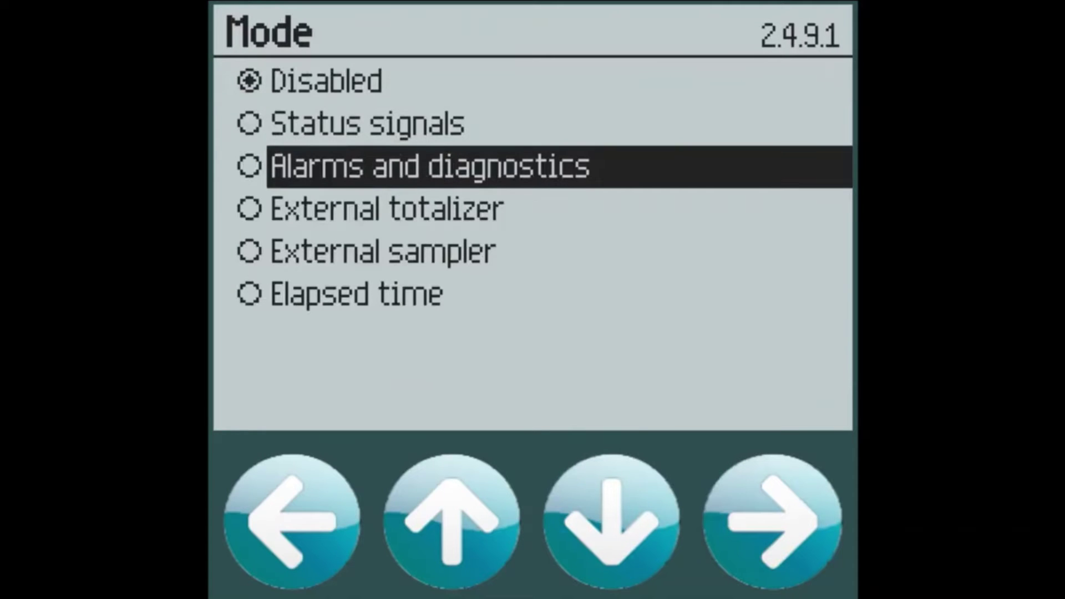
pyautogui.press('Right')
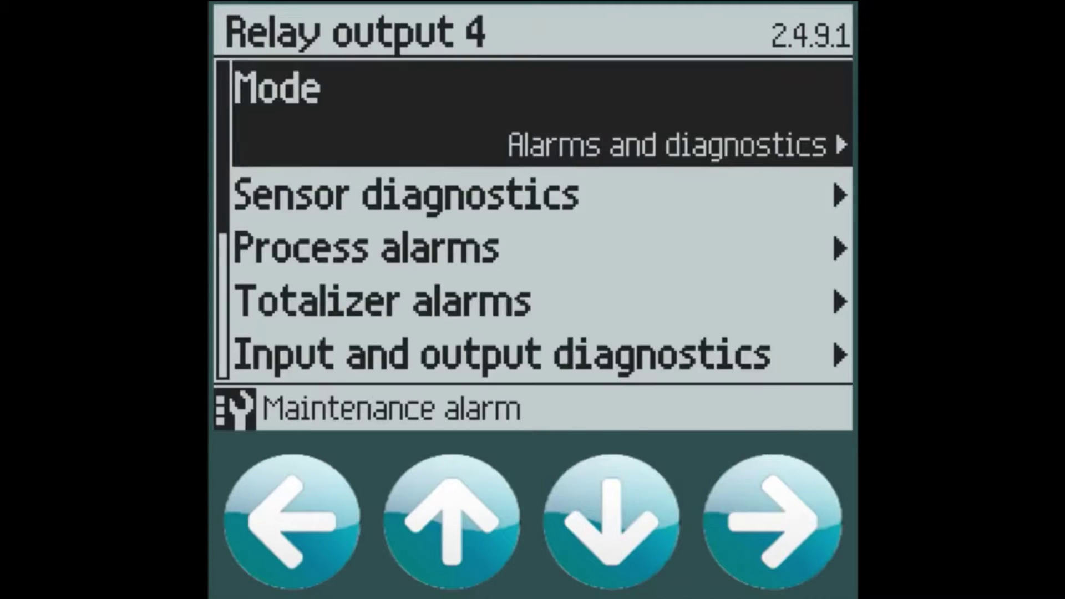
# Step: Assign process alarm 320, Level (point 1) above alarm limit, to relay 4
pyautogui.press('Down')
pyautogui.press('Down')
pyautogui.press('Right')
pyautogui.press('Right')
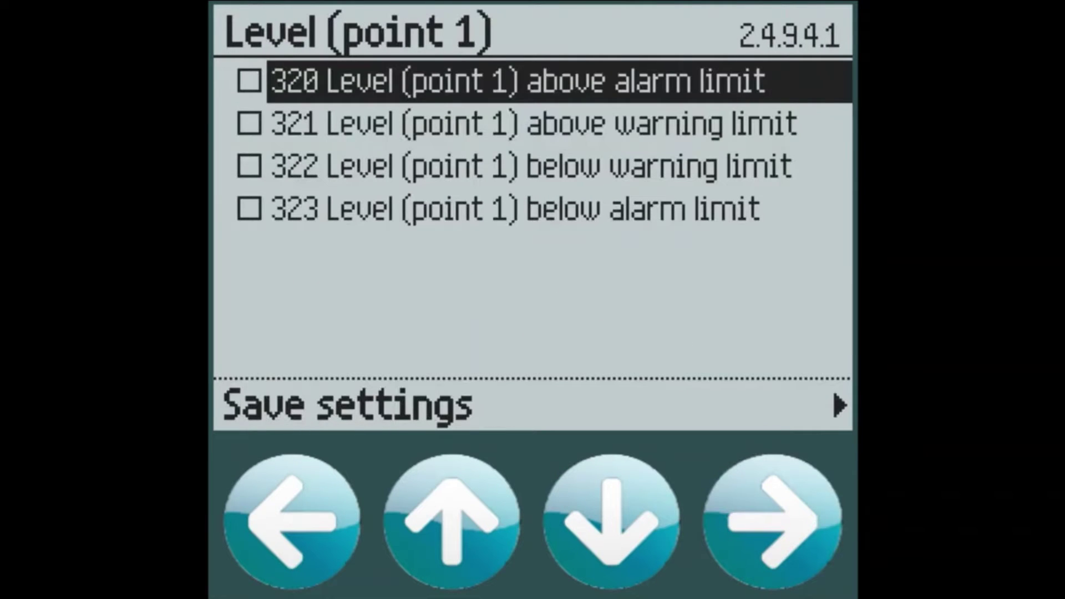
pyautogui.press('Right')
pyautogui.press('Down')
pyautogui.press('Down')
pyautogui.press('Down')
pyautogui.press('Down')
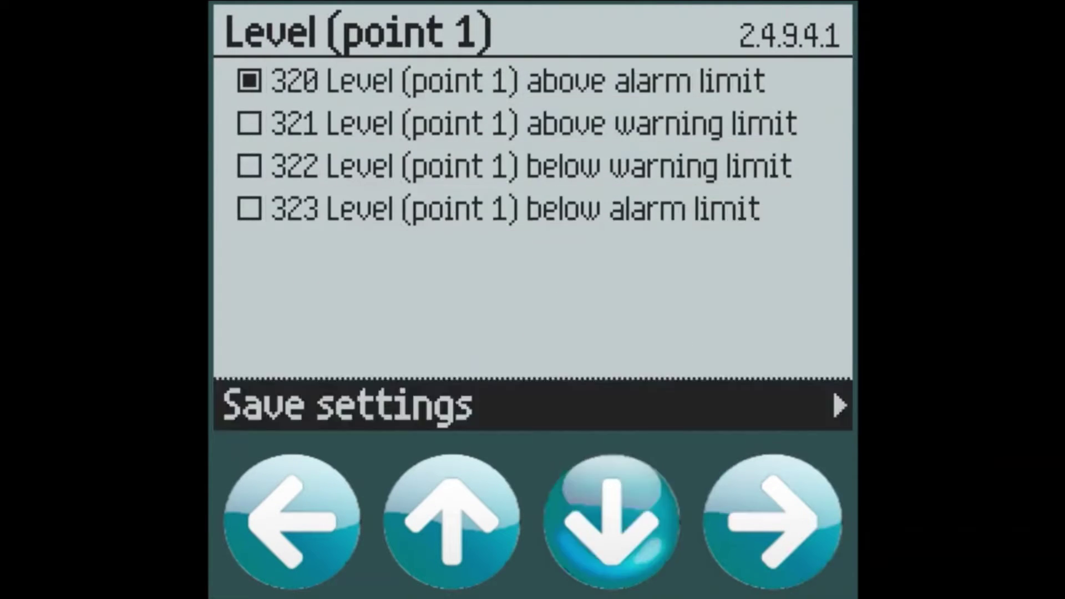
pyautogui.press('Right')
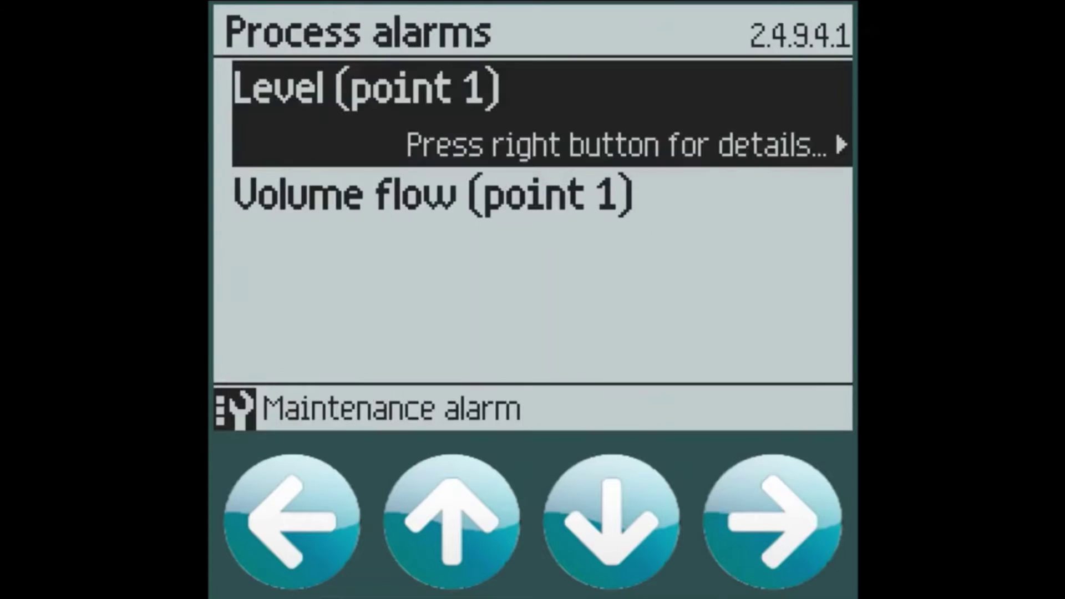
pyautogui.press('Left')
pyautogui.press('Left')
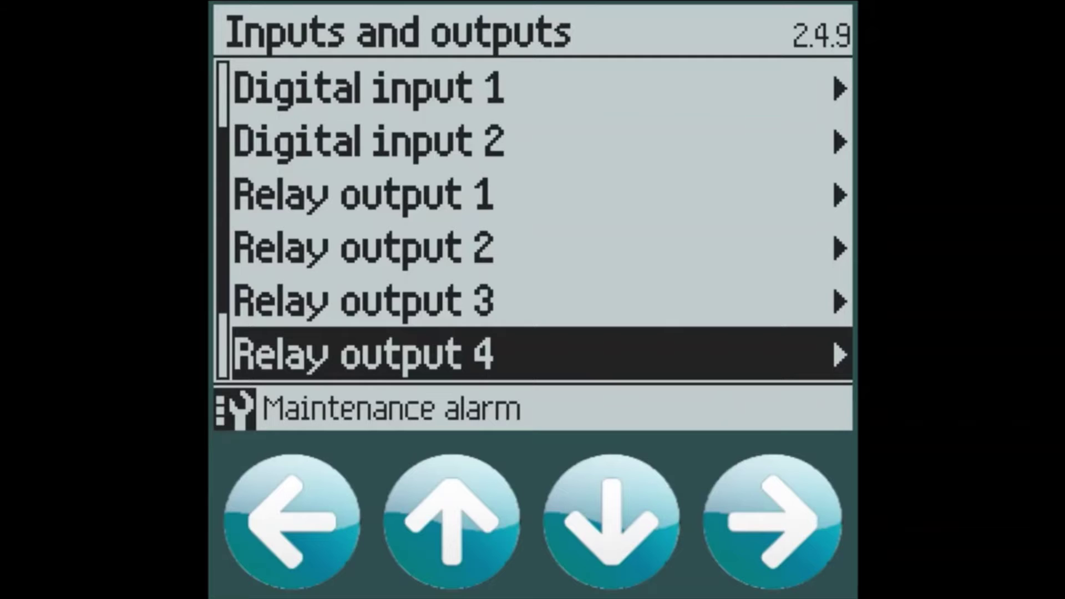
# Step: Set Relay output 5's mode to Alarms and diagnostics
pyautogui.press('Down')
pyautogui.press('Right')
pyautogui.press('Right')
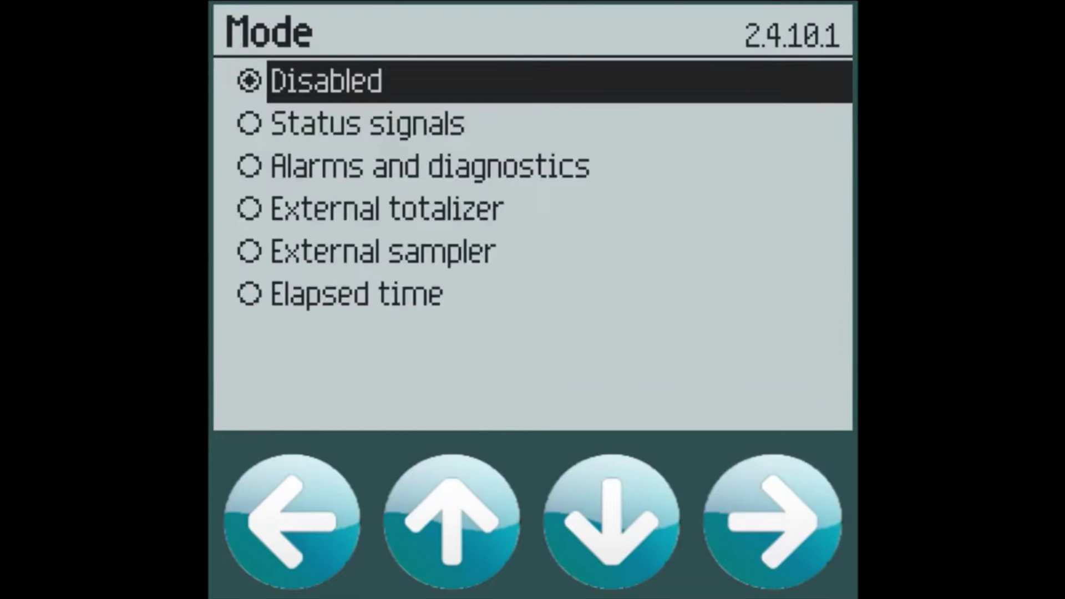
pyautogui.press('Down')
pyautogui.press('Down')
pyautogui.press('Right')
pyautogui.press('Left')
# Step: Assign alarm 323, Level (point 1) below alarm limit, to relay 5 and exit
pyautogui.press('Down')
pyautogui.press('Down')
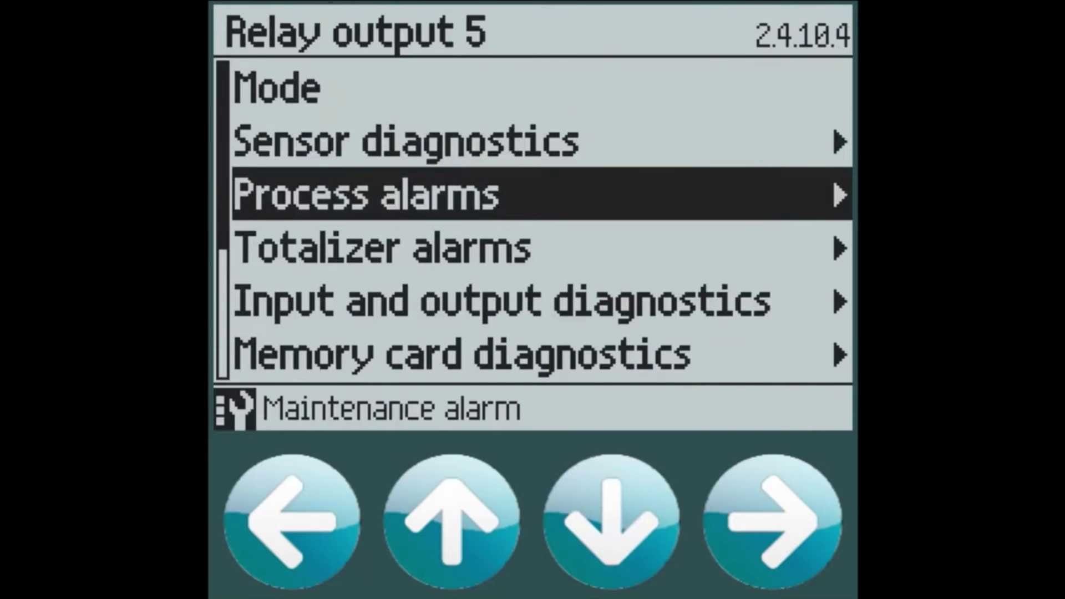
pyautogui.press('Right')
pyautogui.press('Right')
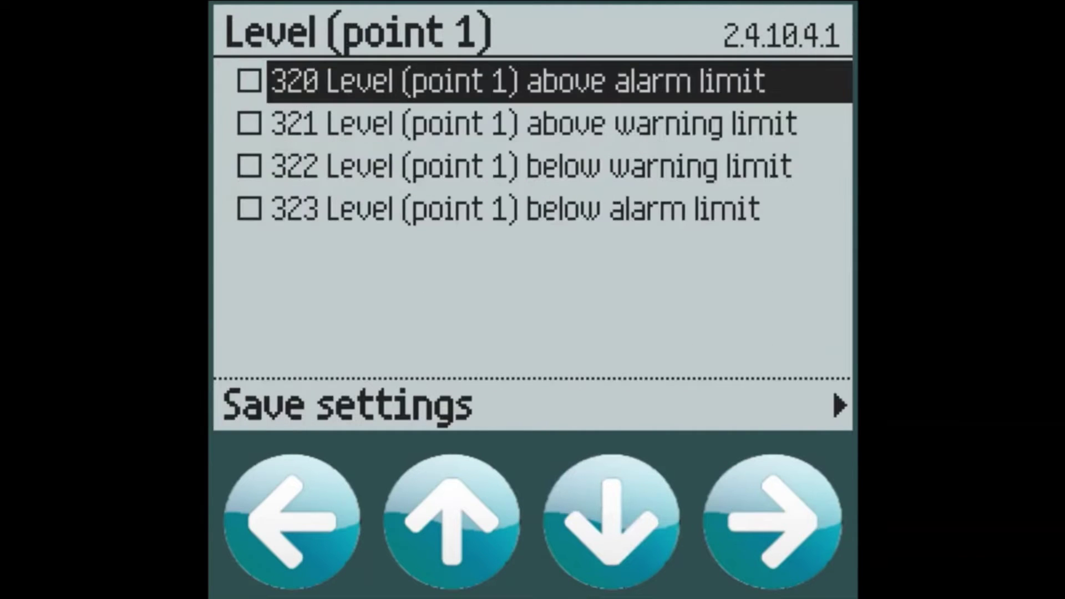
pyautogui.press('Down')
pyautogui.press('Down')
pyautogui.press('Down')
pyautogui.press('Right')
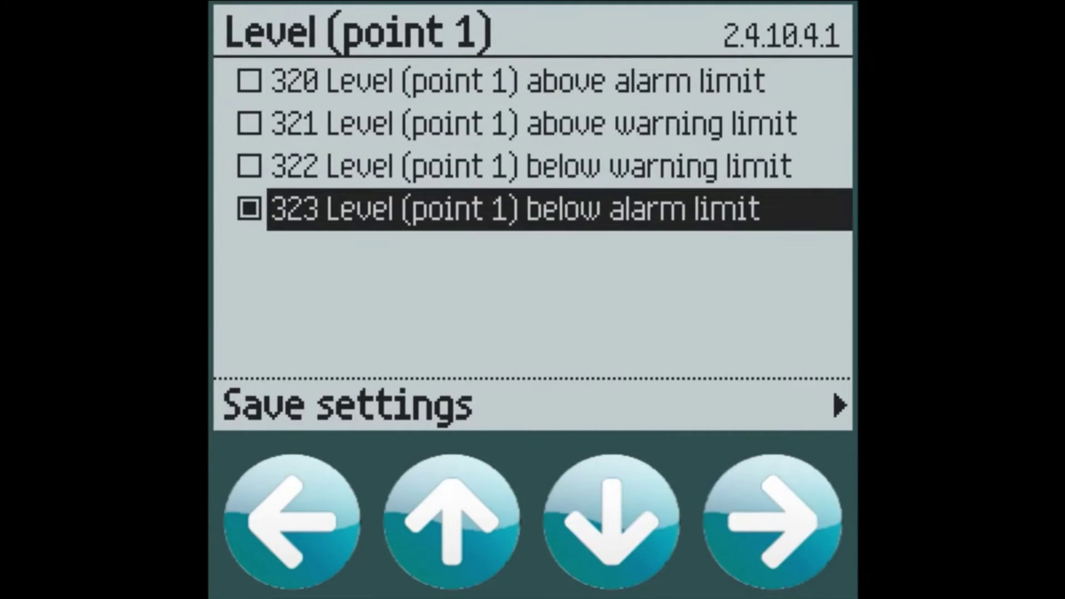
pyautogui.press('Down')
pyautogui.press('Right')
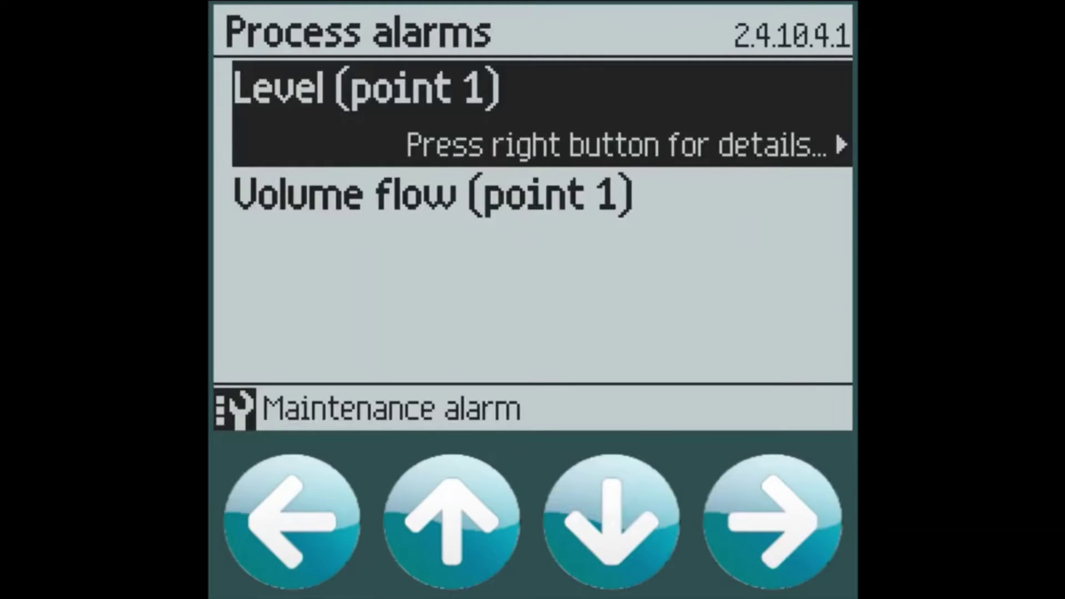
pyautogui.press('Left')
pyautogui.press('Left')
pyautogui.press('Left')
pyautogui.press('Left')
pyautogui.press('Left')
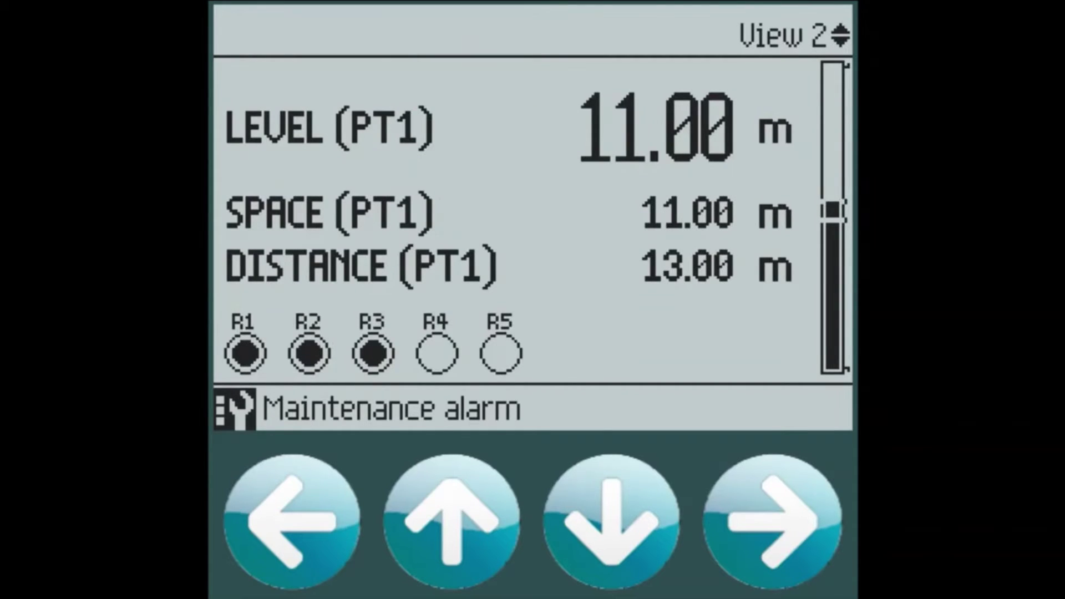
# Step: Set Relay output 6's mode to Alarms and diagnostics
pyautogui.press('Right')
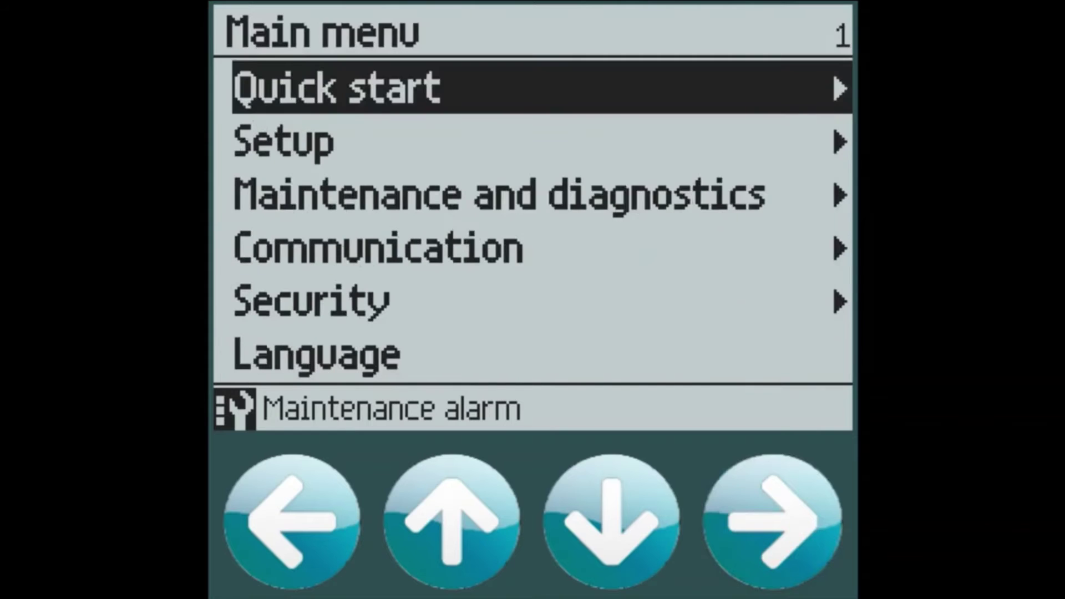
pyautogui.press('Down')
pyautogui.press('Right')
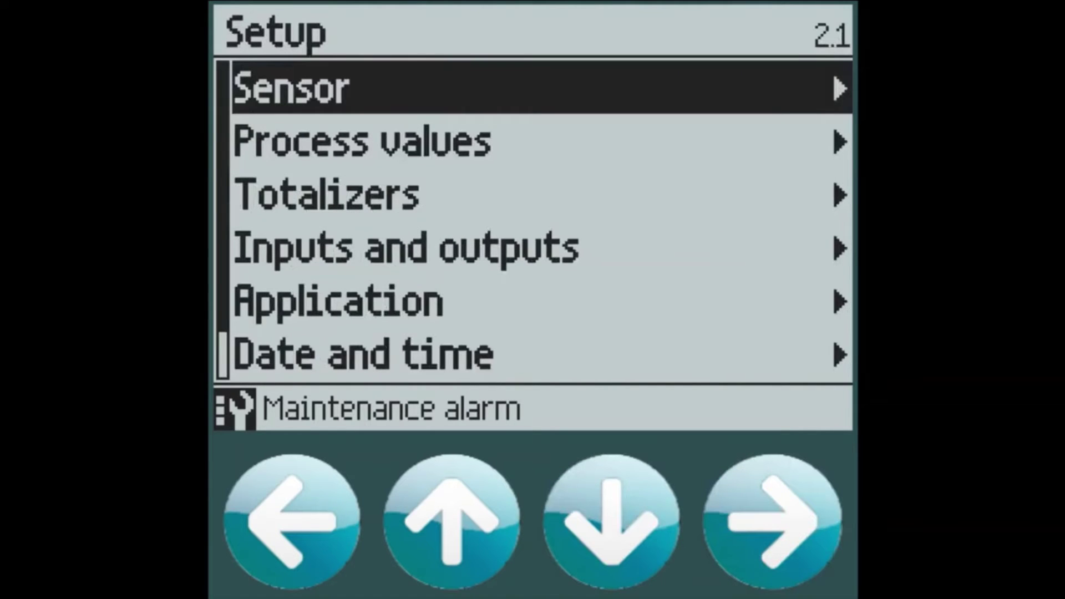
pyautogui.press('Down')
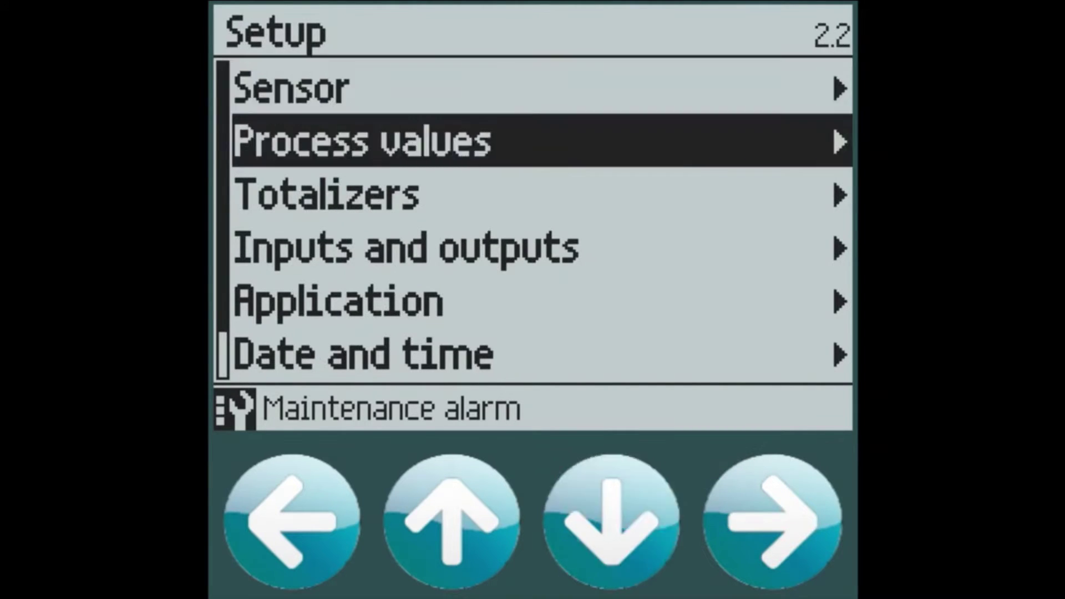
pyautogui.press('Down')
pyautogui.press('Down')
pyautogui.press('Right')
pyautogui.press('Up')
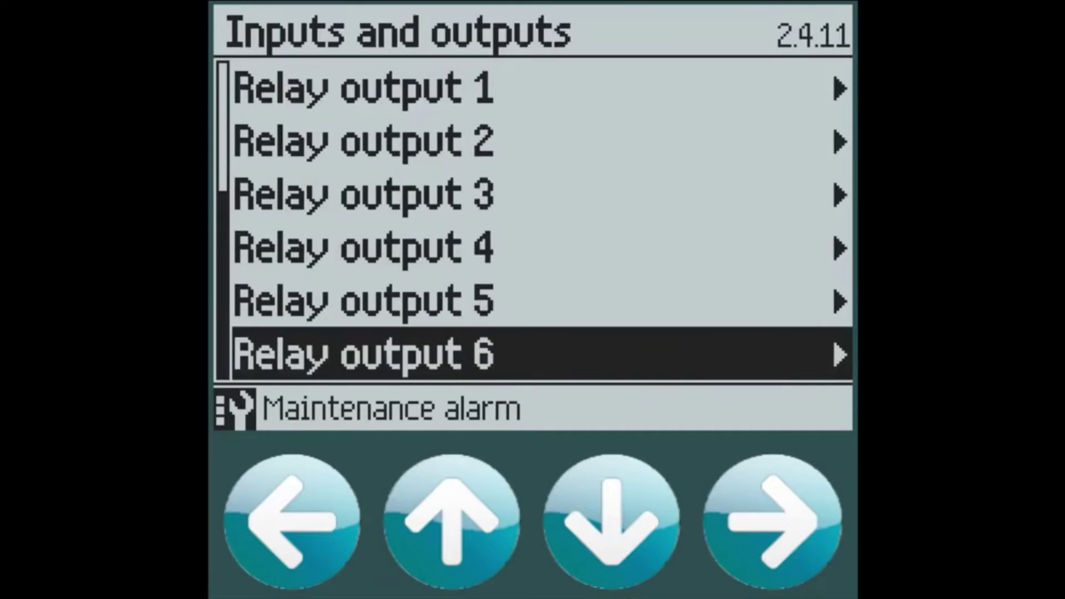
pyautogui.press('Right')
pyautogui.press('Right')
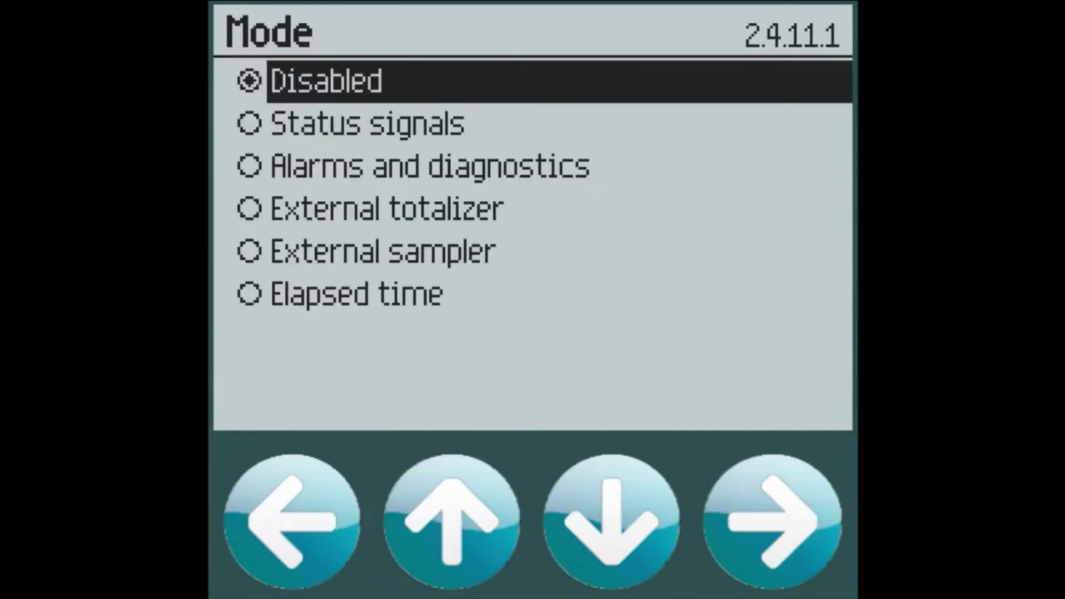
pyautogui.press('Down')
pyautogui.press('Down')
pyautogui.press('Right')
pyautogui.press('Down')
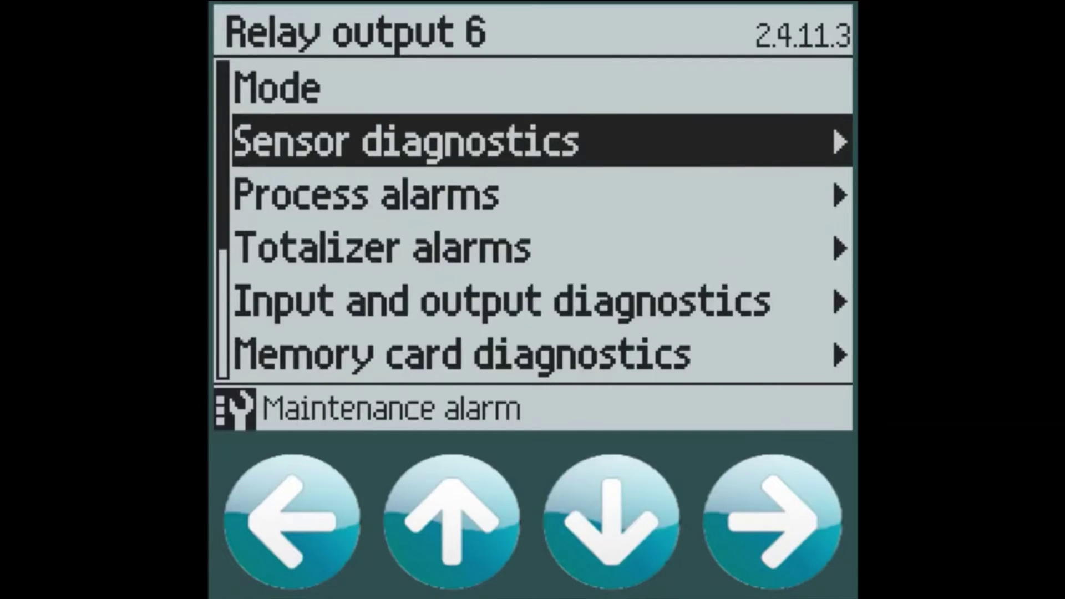
# Step: Tick sensor faults Sensor not found, Invalid device configuration and Communication error
pyautogui.press('Right')
pyautogui.press('Right')
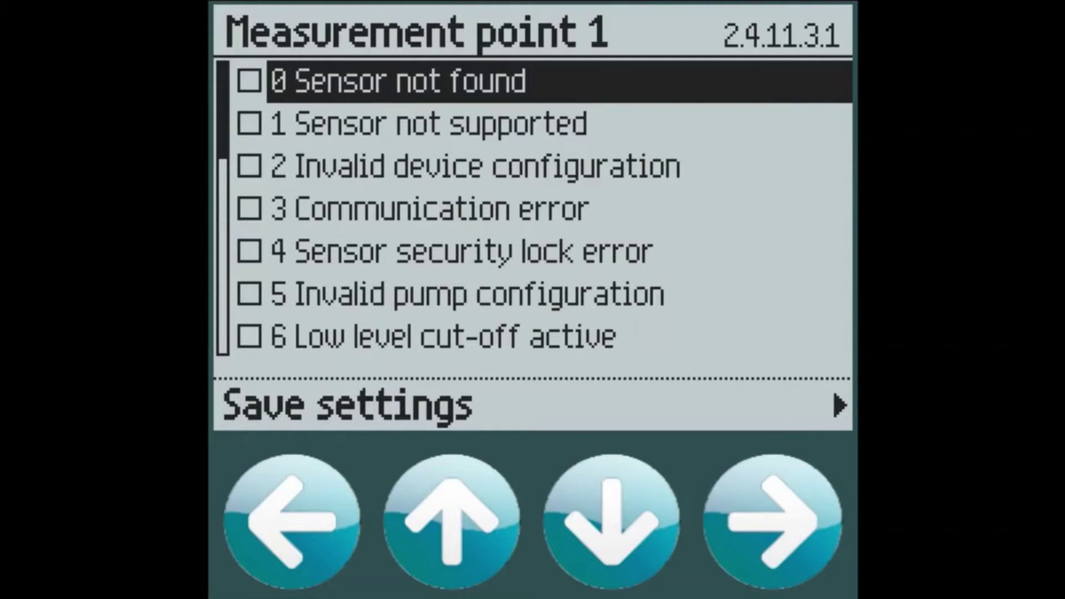
pyautogui.press('Right')
pyautogui.press('Down')
pyautogui.press('Down')
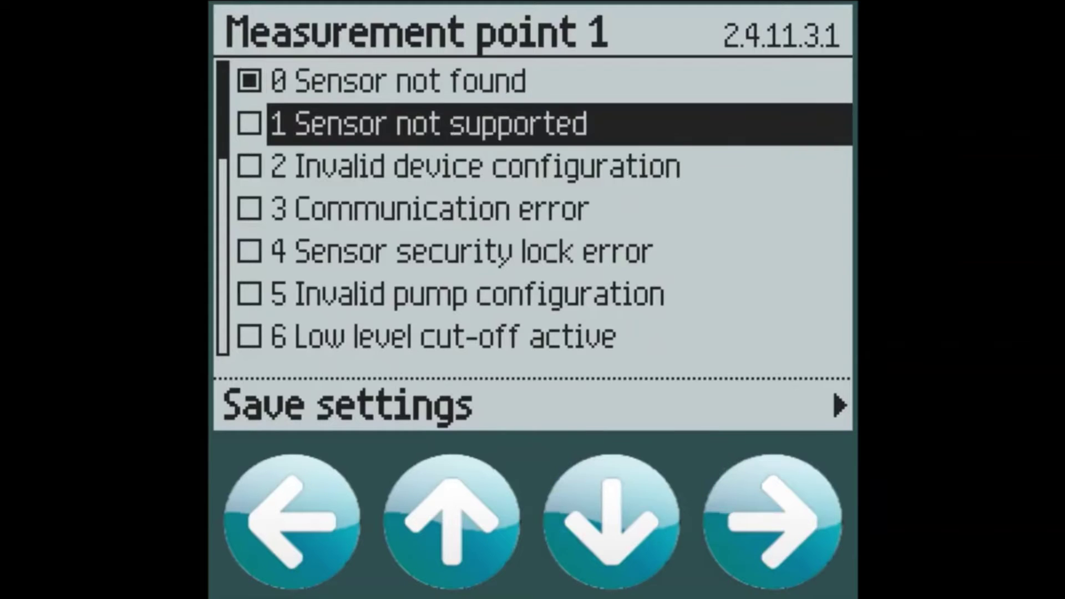
pyautogui.press('Right')
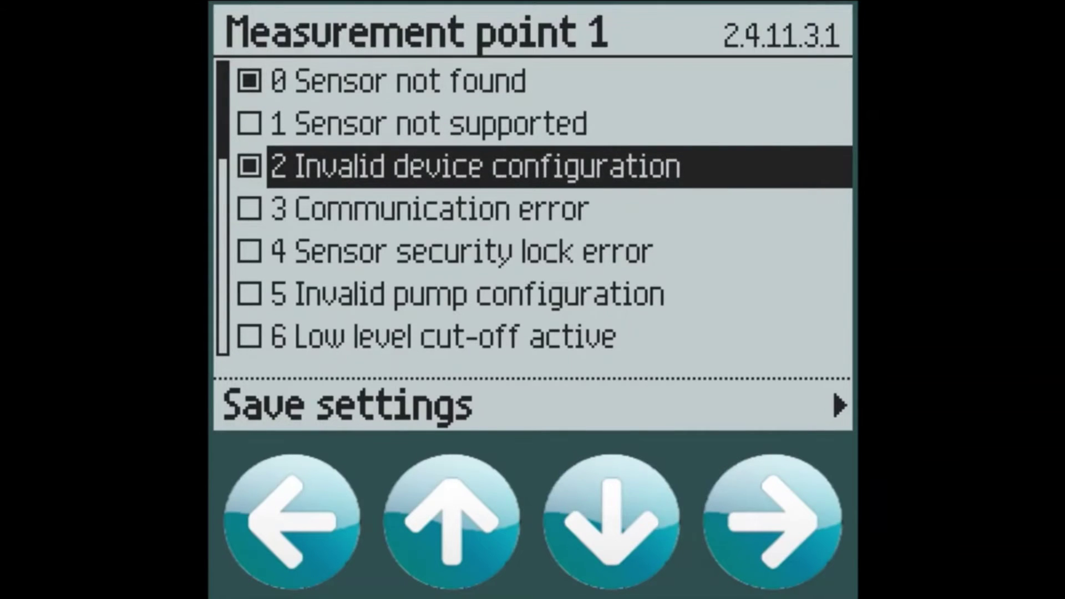
pyautogui.press('Down')
pyautogui.press('Right')
pyautogui.press('Down')
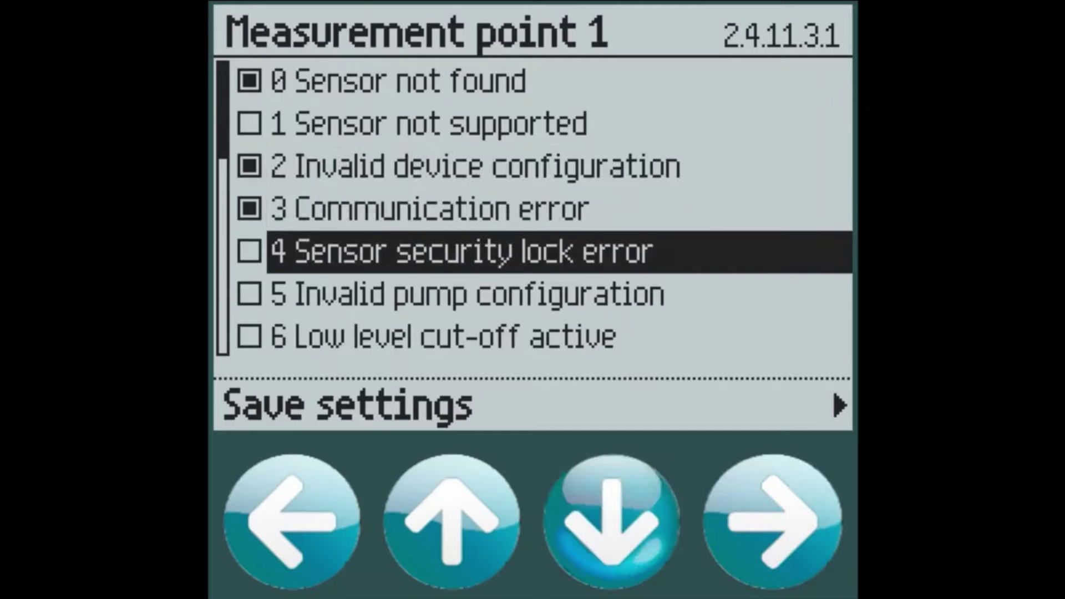
pyautogui.press('Down')
pyautogui.press('Down')
pyautogui.press('Down')
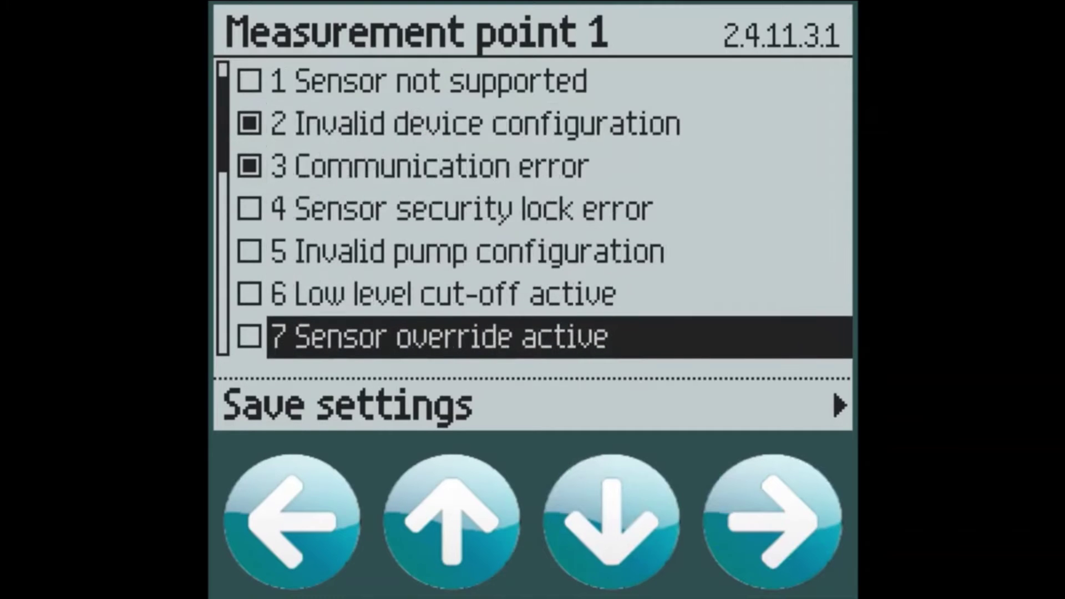
# Step: Tick Sensor has changed, Sensor input not calibrated, Loss of echo and Sensor failure, then save
pyautogui.press('Down')
pyautogui.press('Down')
pyautogui.press('Down')
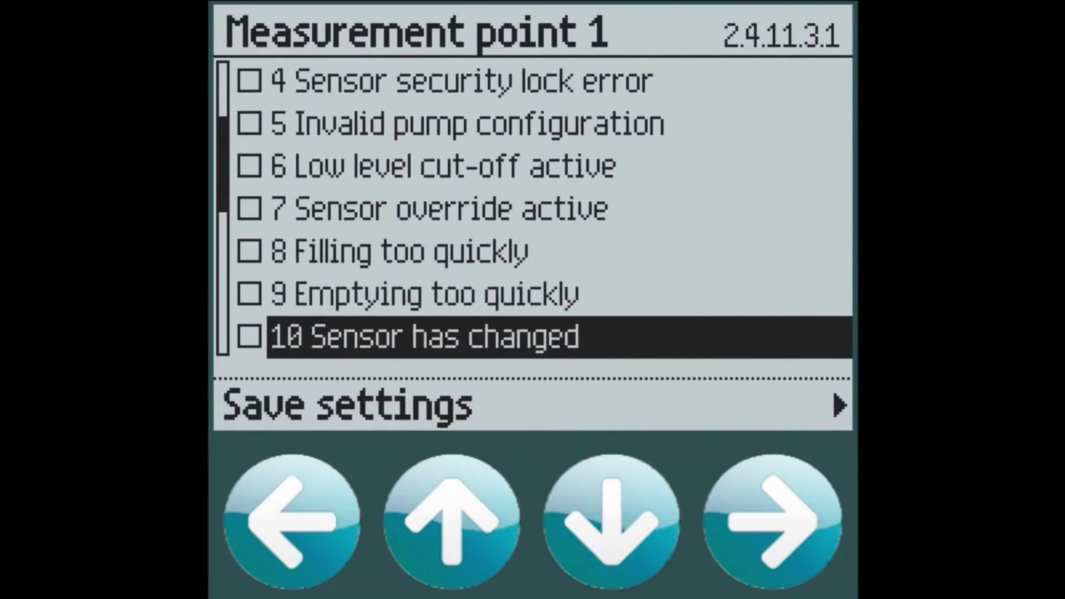
pyautogui.press('Right')
pyautogui.press('Down')
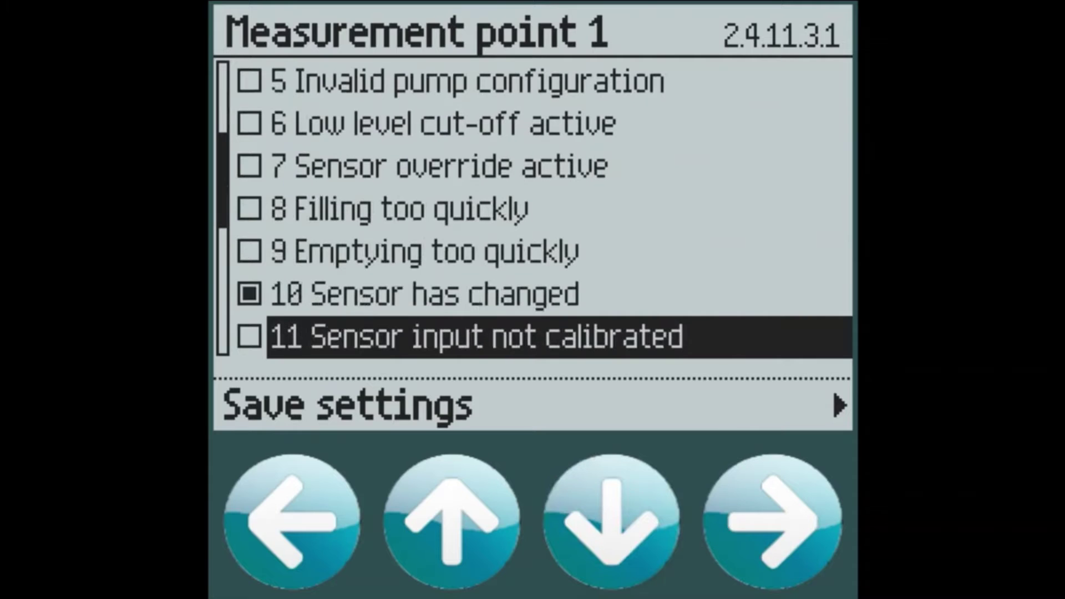
pyautogui.press('Right')
pyautogui.press('Down')
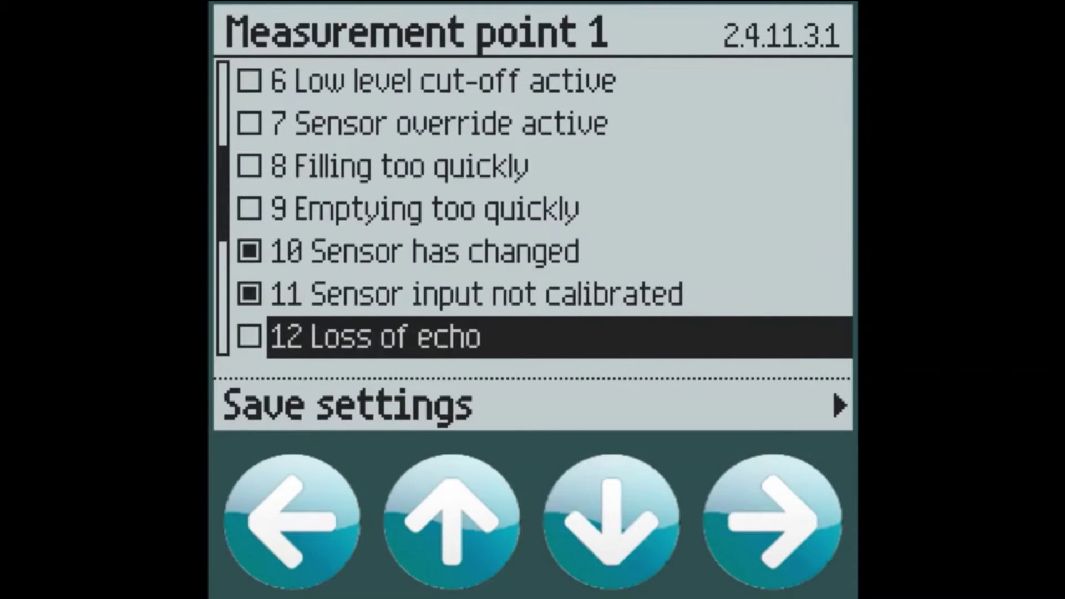
pyautogui.press('Right')
pyautogui.press('Down')
pyautogui.press('Down')
pyautogui.press('Right')
pyautogui.press('Down')
pyautogui.press('Down')
pyautogui.press('Down')
pyautogui.press('Down')
pyautogui.press('Down')
pyautogui.press('Down')
pyautogui.press('Down')
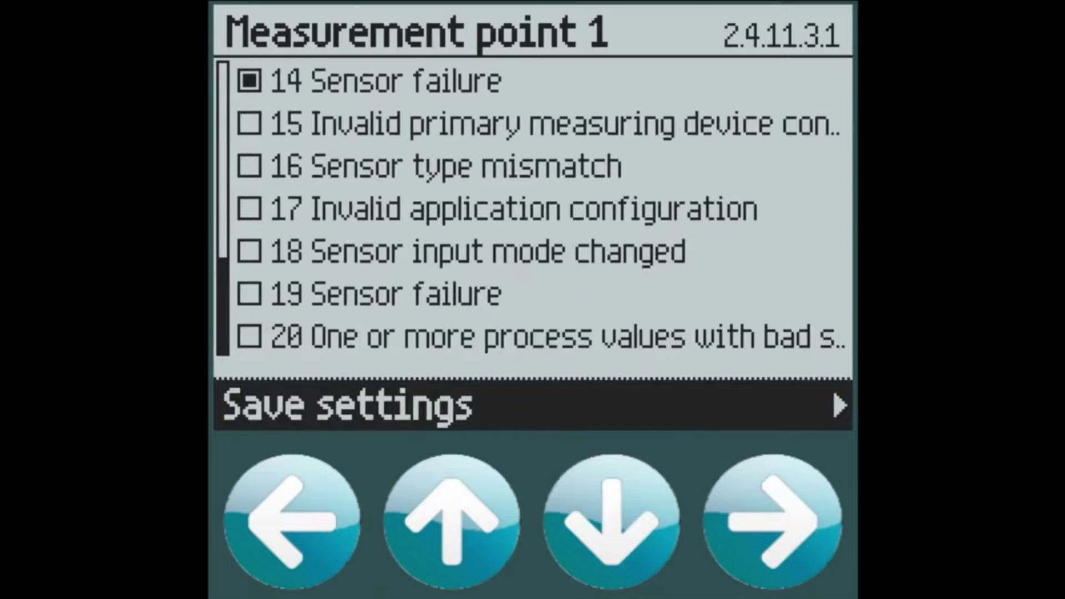
pyautogui.press('Right')
pyautogui.press('Left')
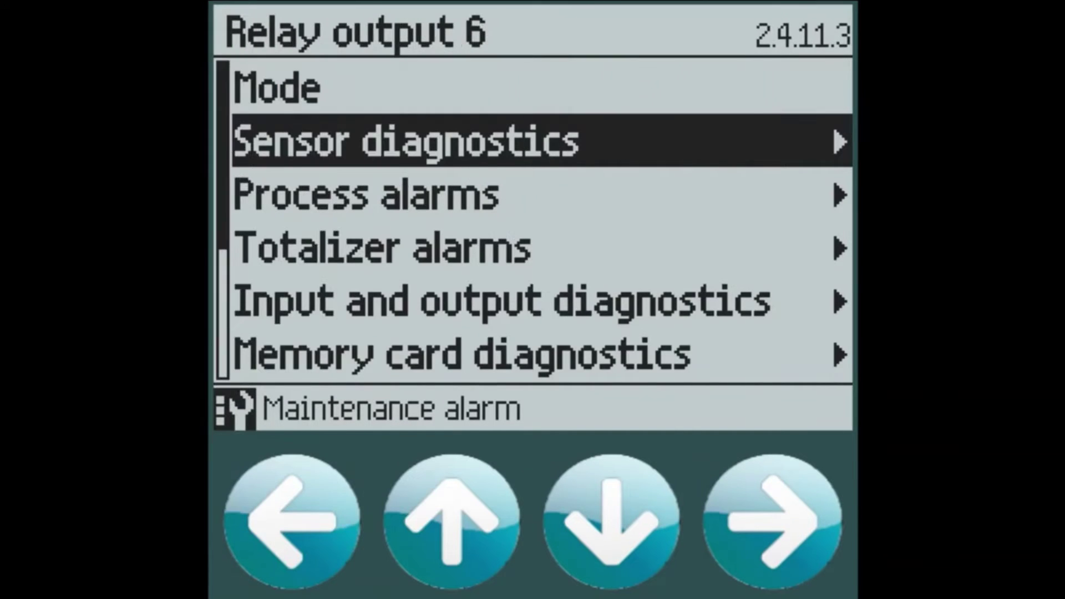
# Step: Set Logging value 3 to Sensor temperature (point 2)
pyautogui.press('Left')
pyautogui.press('Left')
pyautogui.press('Left')
pyautogui.press('Left')
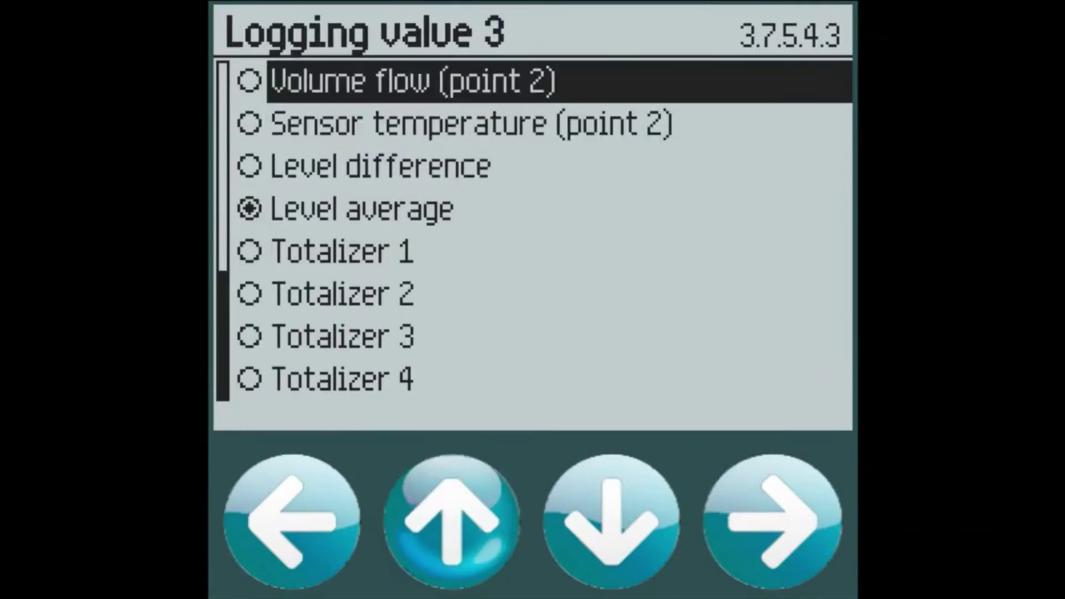
pyautogui.press('Down')
pyautogui.press('Right')
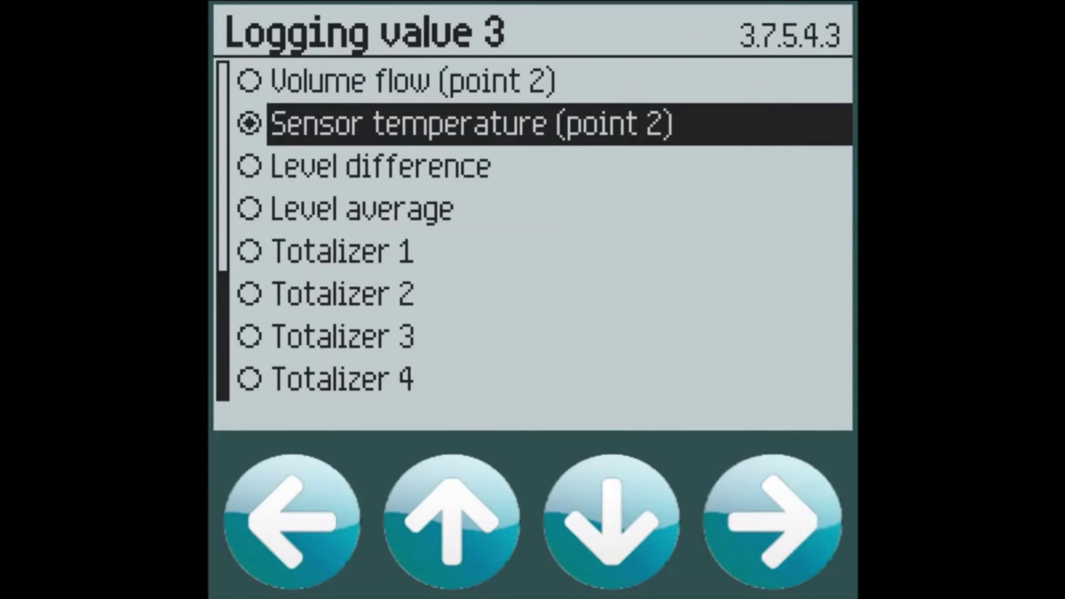
pyautogui.press('Left')
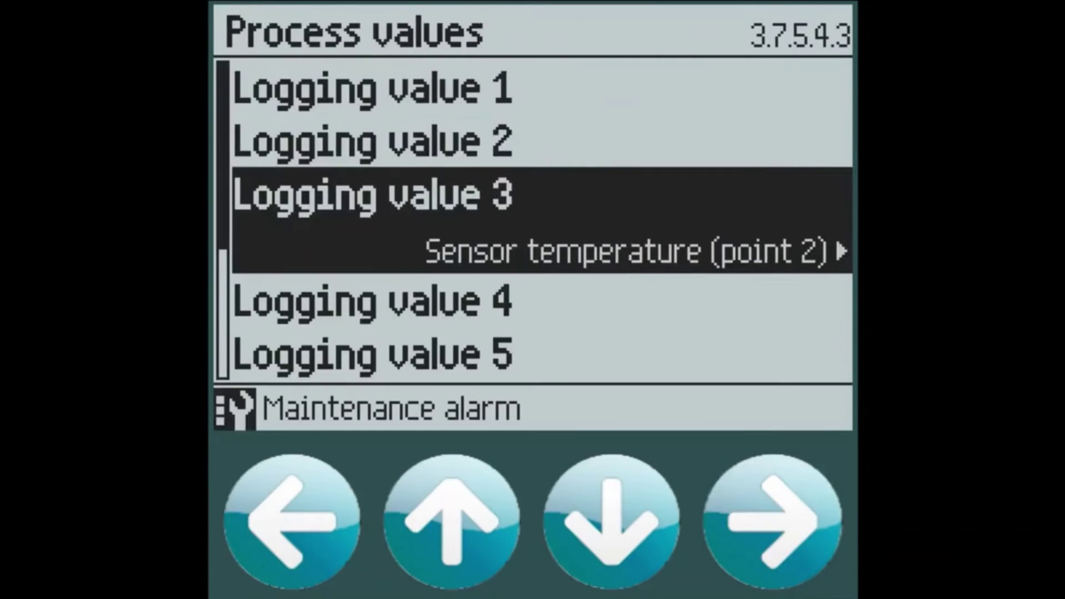
pyautogui.press('Left')
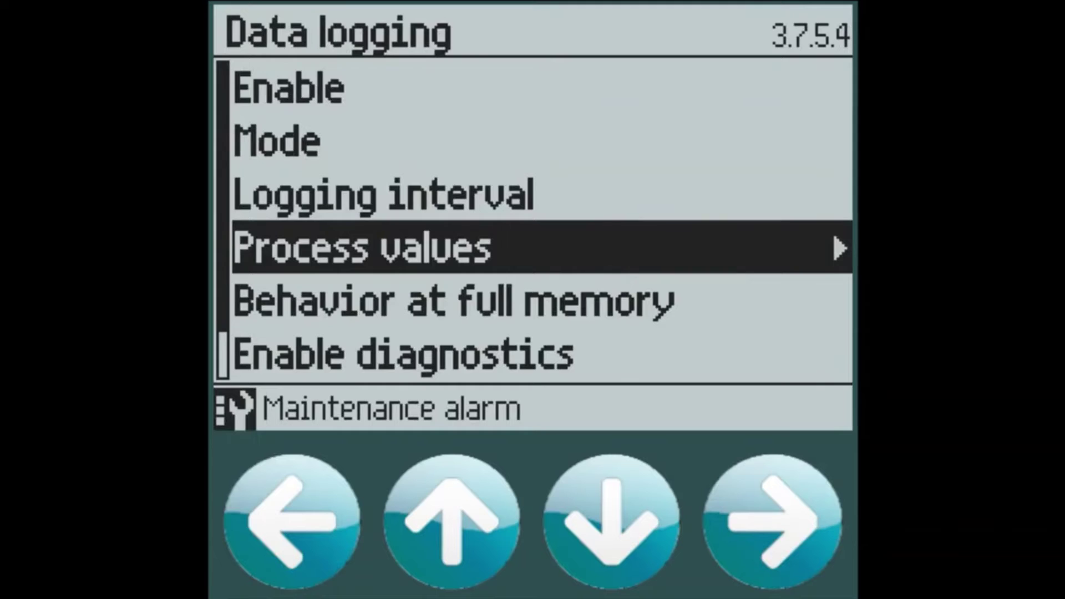
# Step: Set the data logging interval to 1 min
pyautogui.press('Up')
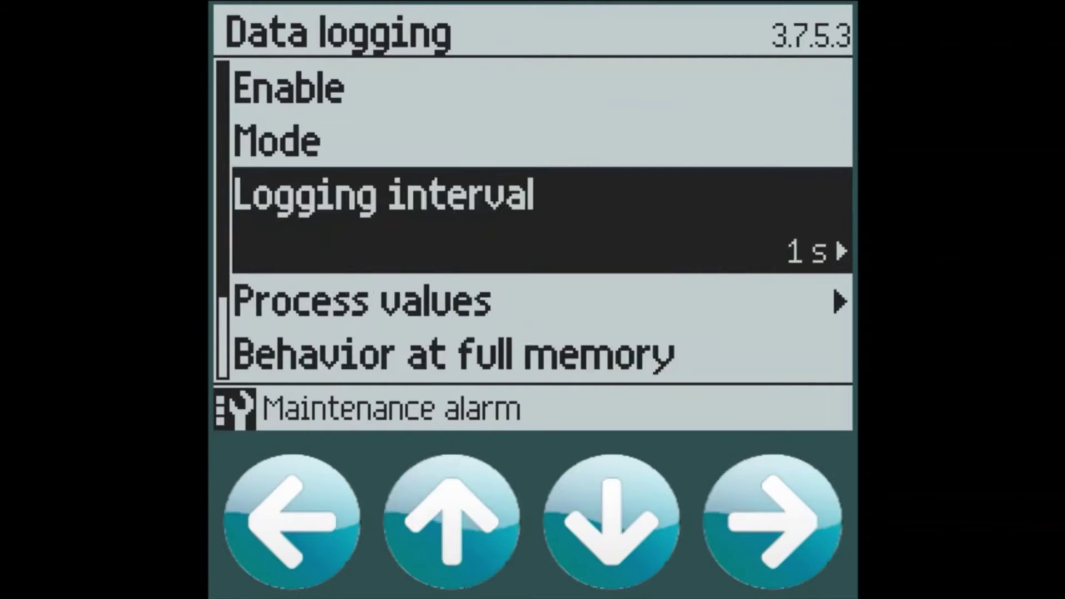
pyautogui.press('Right')
pyautogui.press('Down')
pyautogui.press('Down')
pyautogui.press('Down')
pyautogui.press('Down')
pyautogui.press('Down')
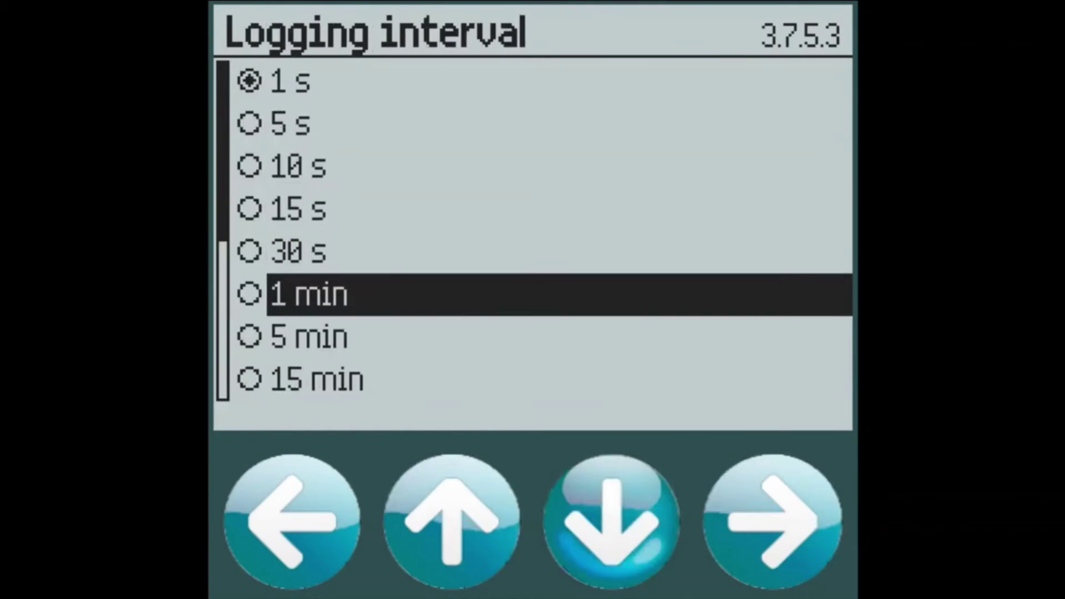
pyautogui.press('Right')
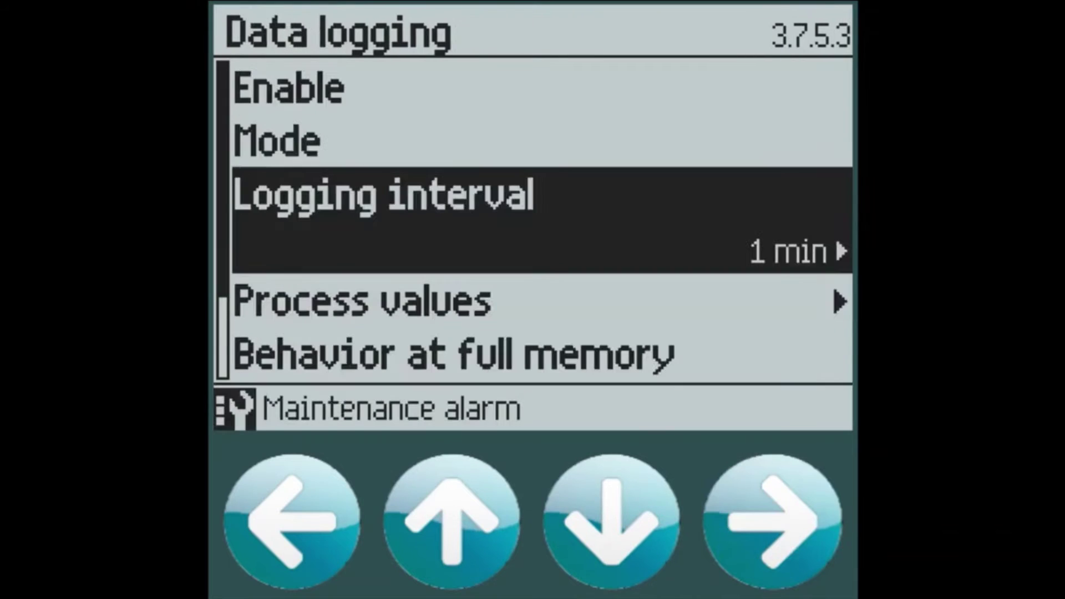
# Step: Enable data logging and back out of the memory card menu
pyautogui.press('Up')
pyautogui.press('Up')
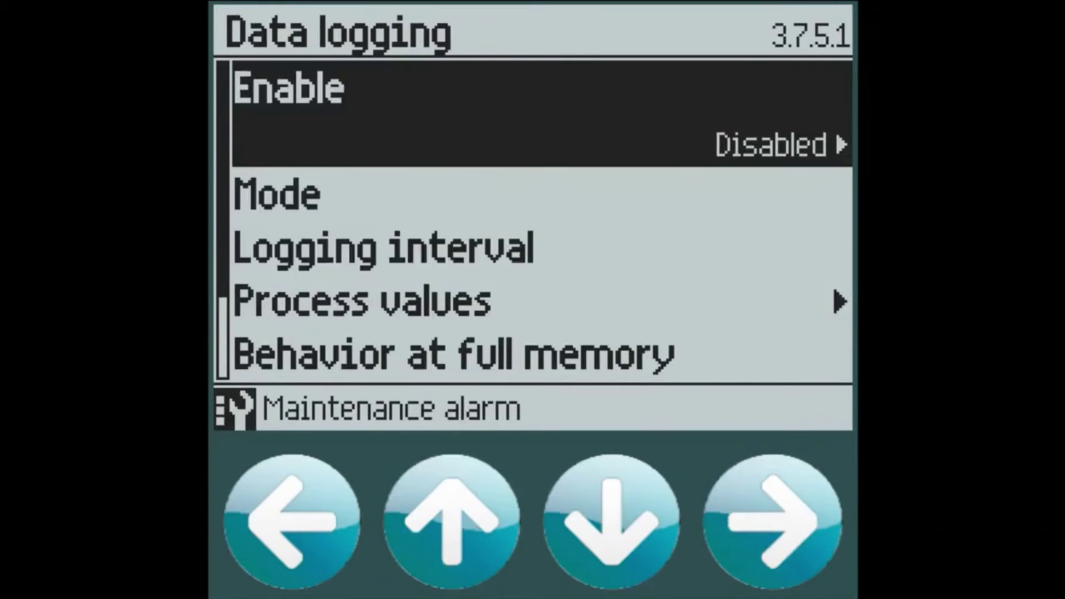
pyautogui.press('Right')
pyautogui.press('Down')
pyautogui.press('Right')
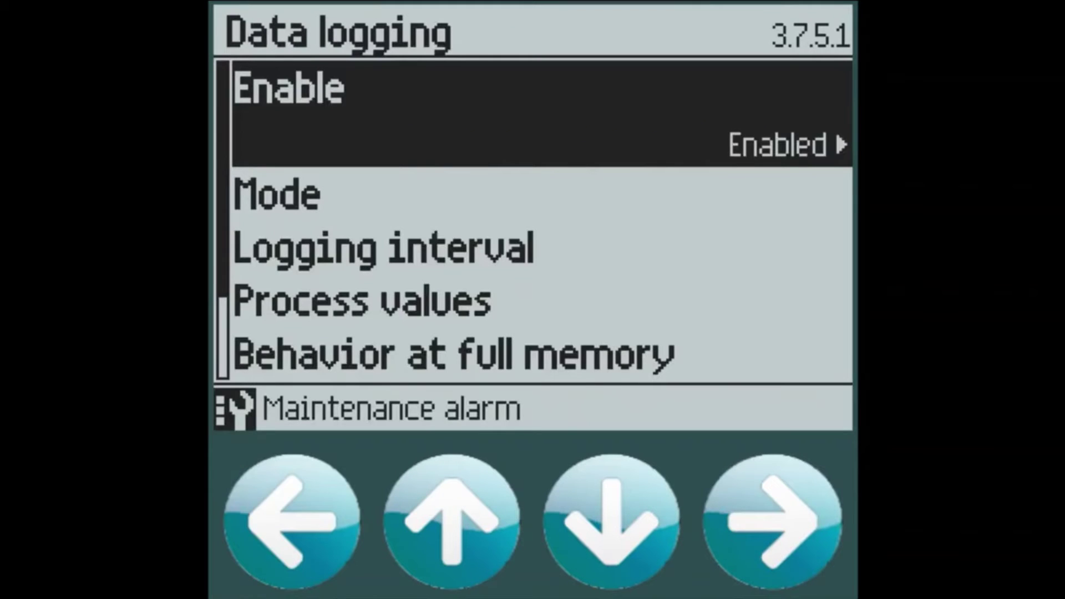
pyautogui.press('Left')
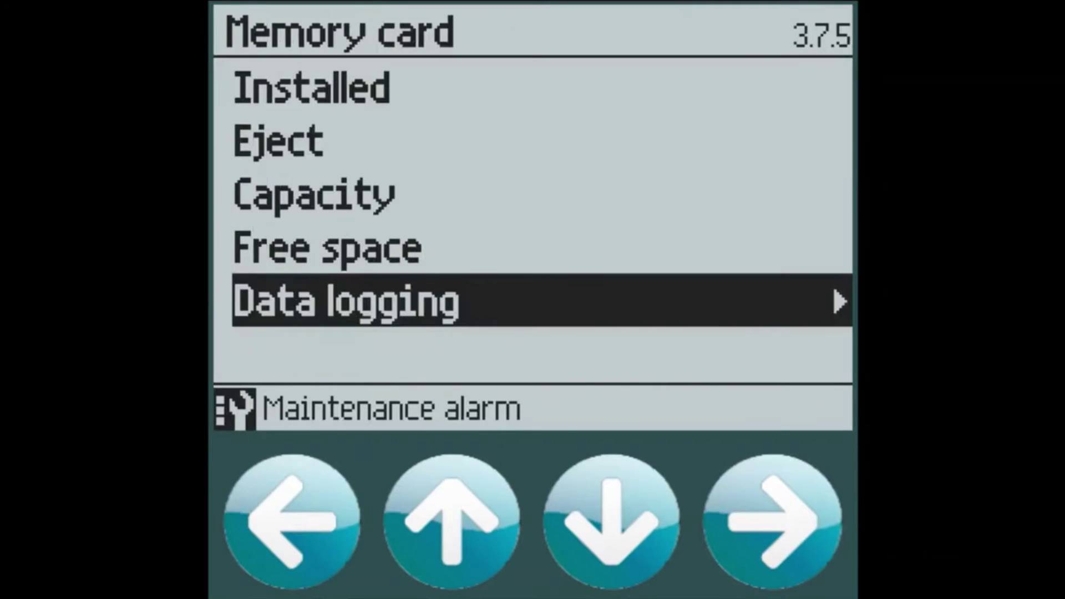
pyautogui.press('Left')
pyautogui.press('Left')
pyautogui.press('Left')
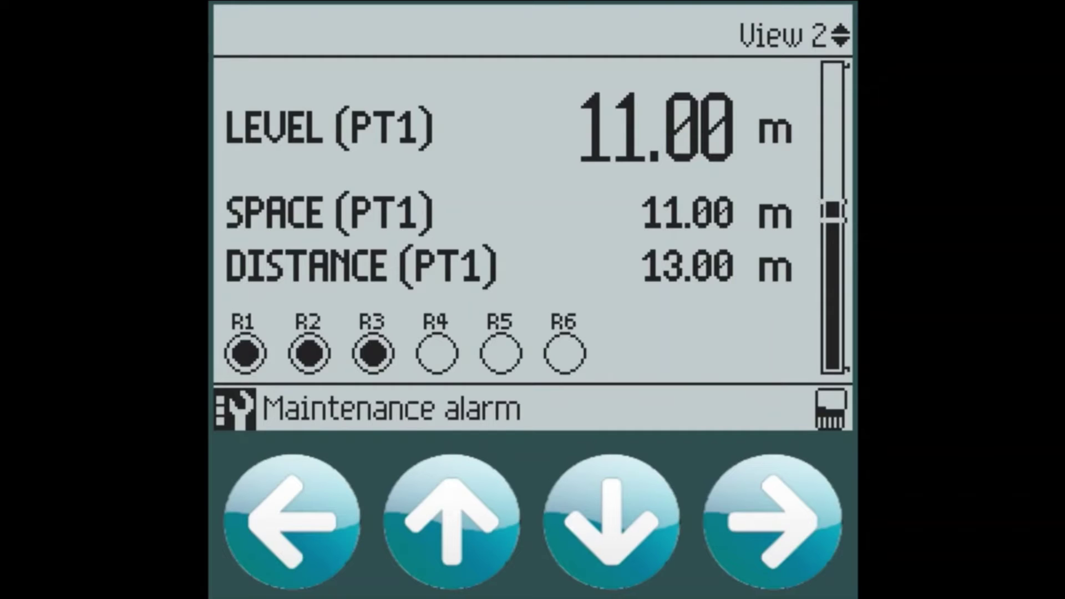
# Step: Create a restore point named BACKUP under Maintenance and diagnostics > Restore setup
pyautogui.press('Right')
pyautogui.press('Down')
pyautogui.press('Down')
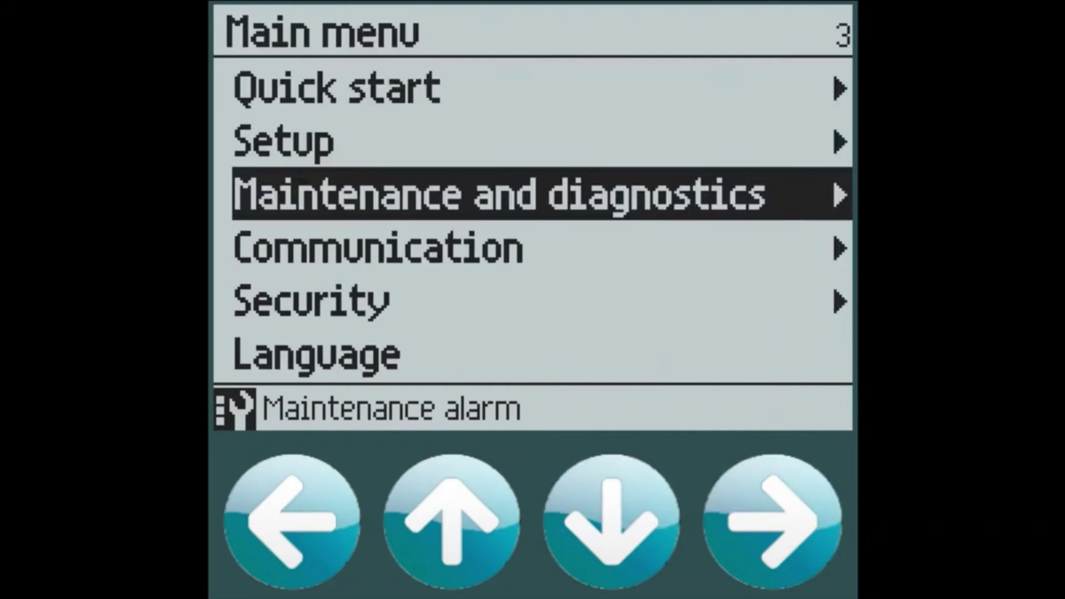
pyautogui.press('Right')
pyautogui.press('Up')
pyautogui.press('Up')
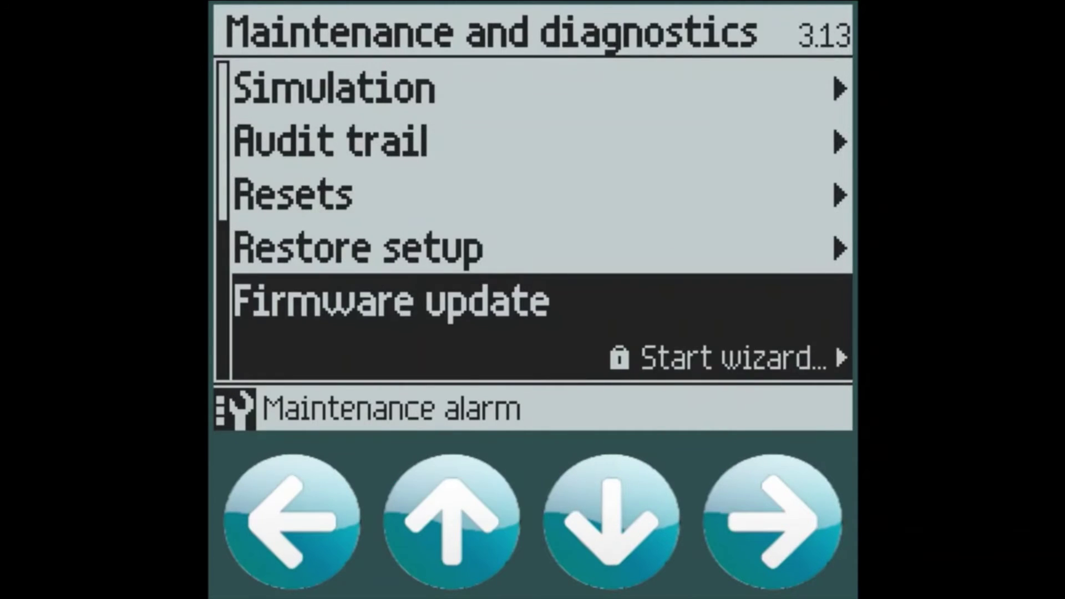
pyautogui.press('Right')
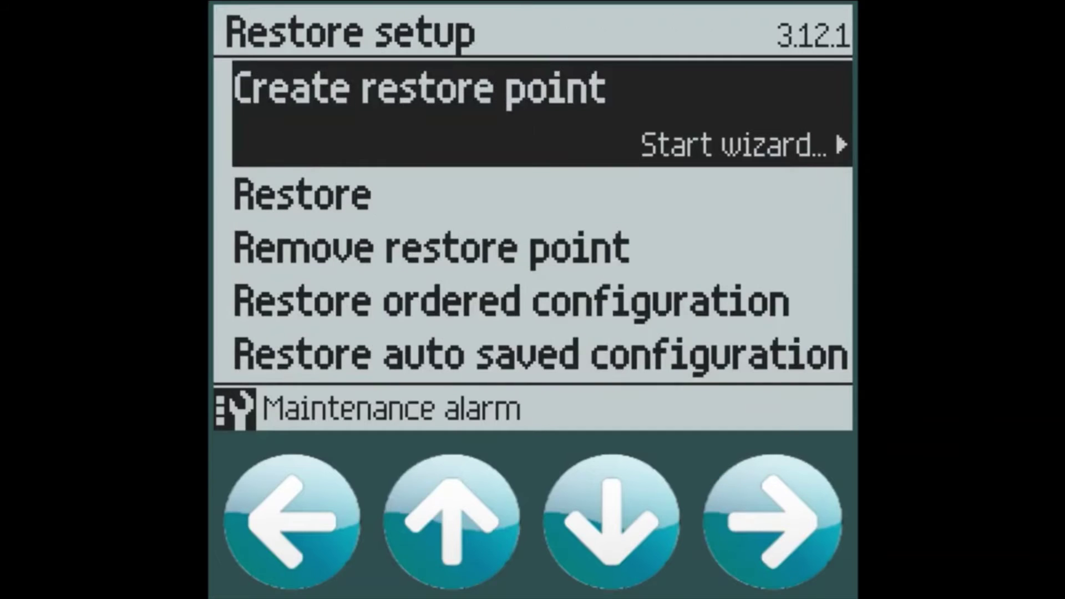
pyautogui.press('Right')
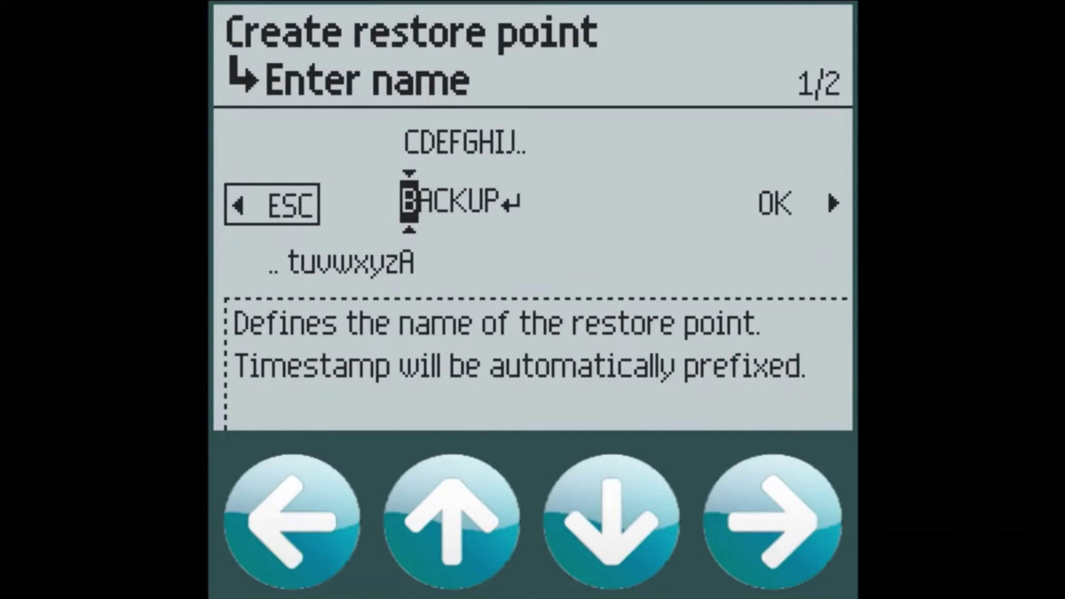
pyautogui.press('Right')
pyautogui.press('Right')
pyautogui.press('Right')
pyautogui.press('Right')
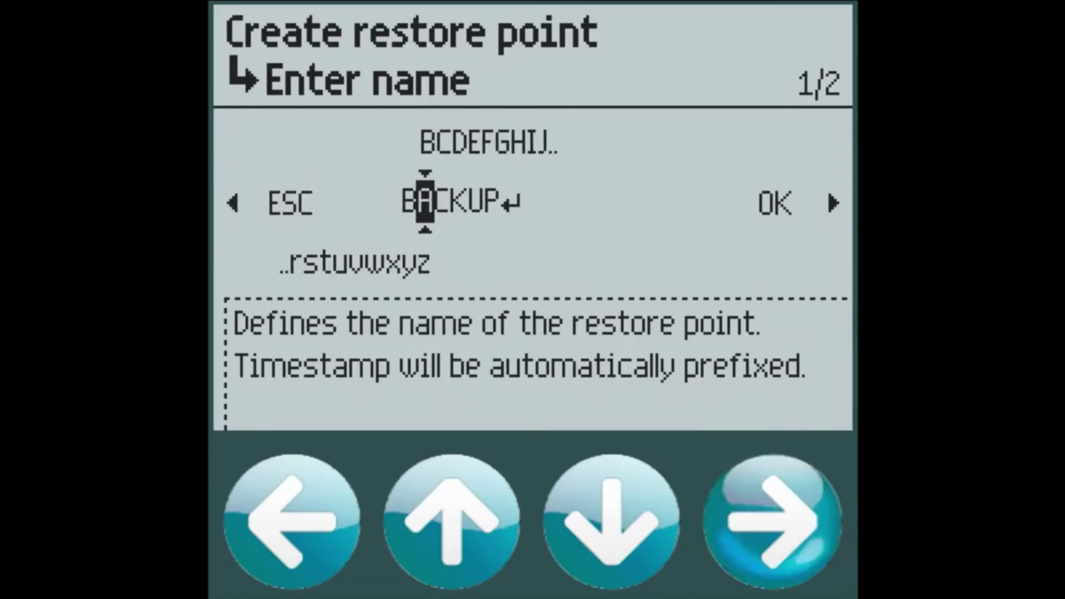
pyautogui.press('Right')
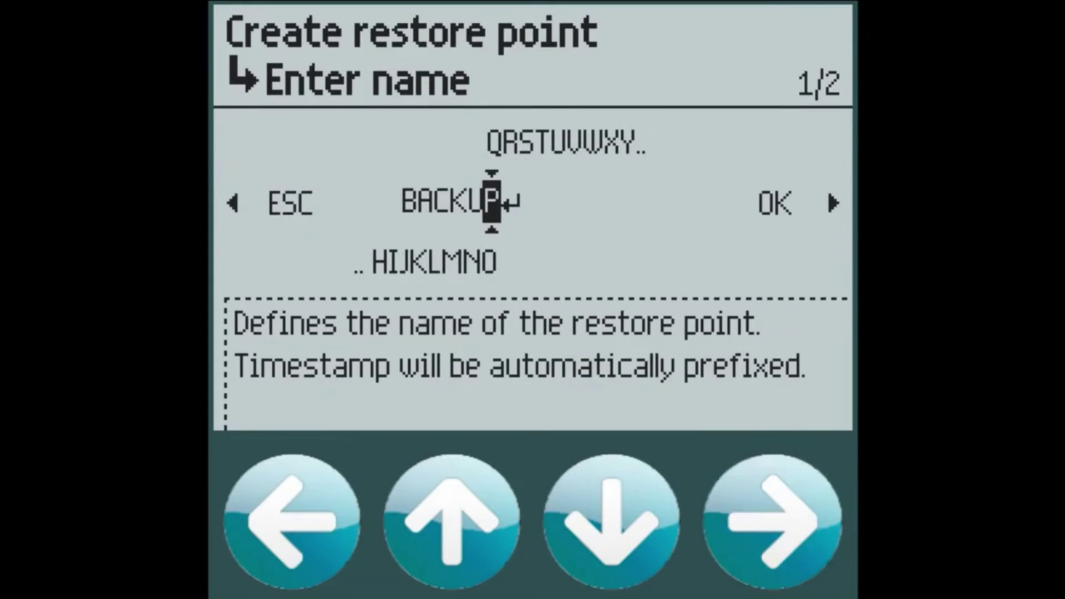
pyautogui.press('Right')
pyautogui.press('Right')
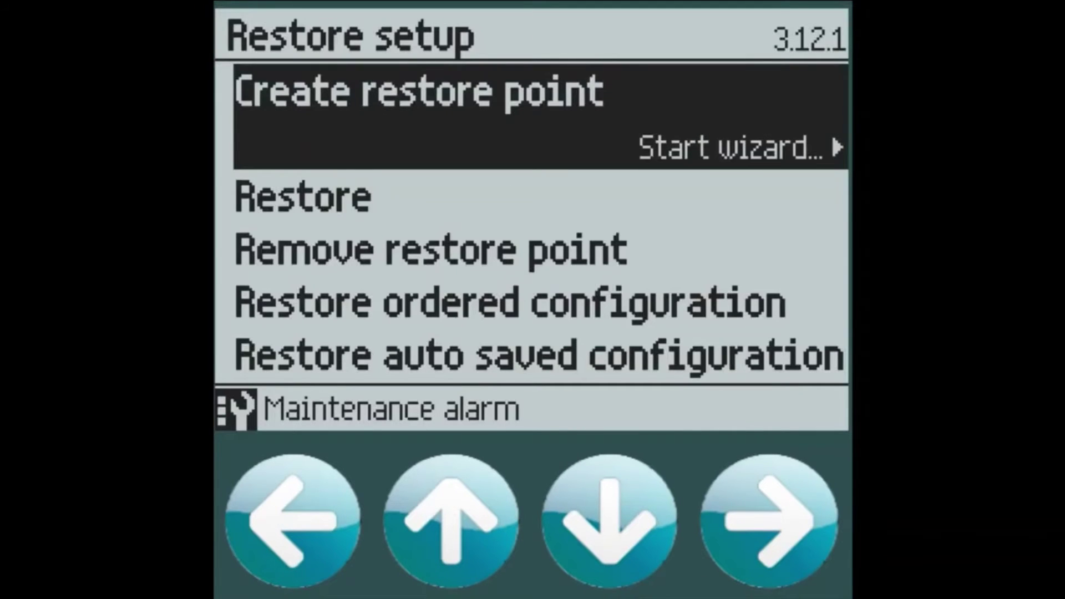
# Step: Leave the Restore setup options and return to the main menu
pyautogui.press('Down')
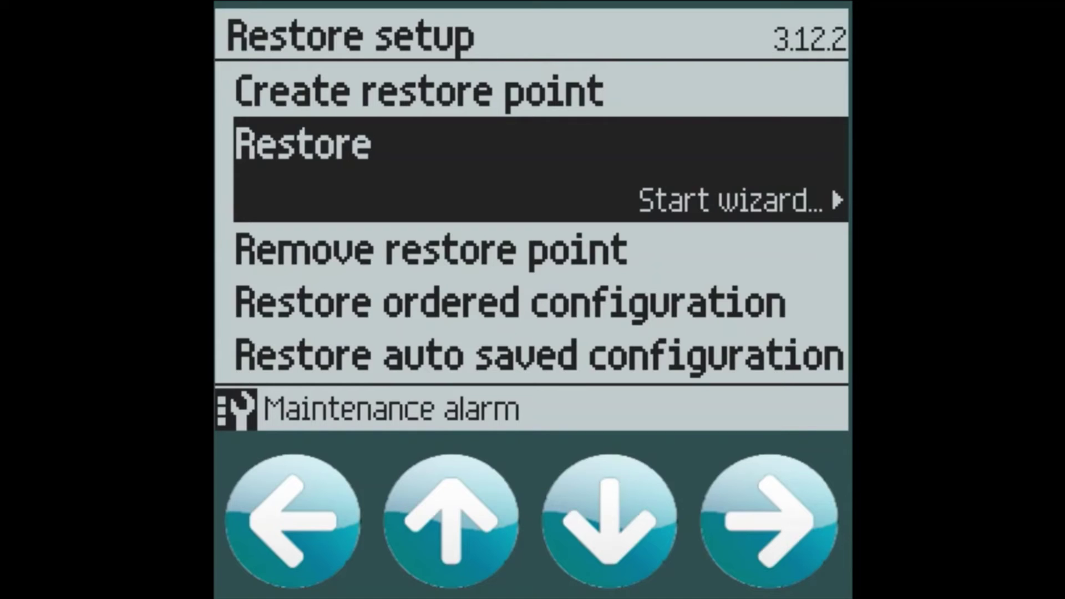
pyautogui.press('Left')
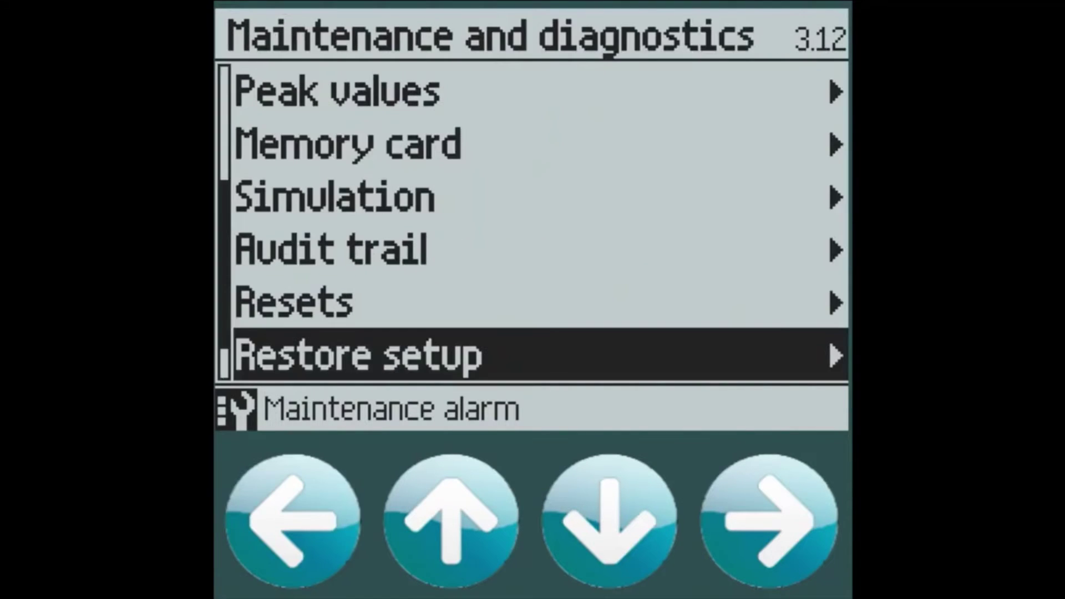
pyautogui.press('Left')
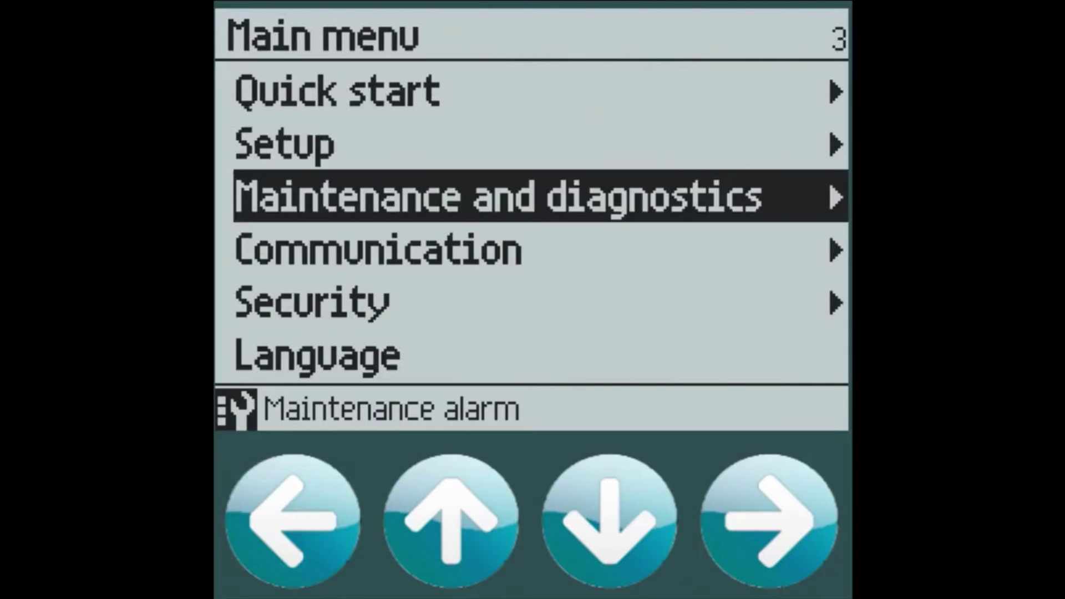
# Step: Navigate to Setup > Application > Pump control > Delay between starts
pyautogui.press('Left')
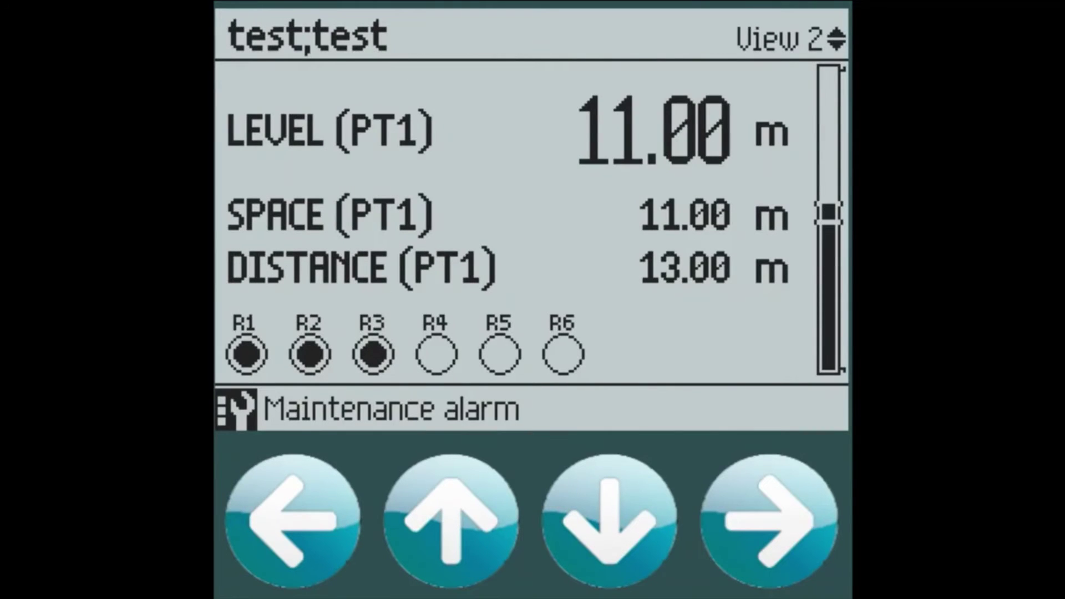
pyautogui.press('Right')
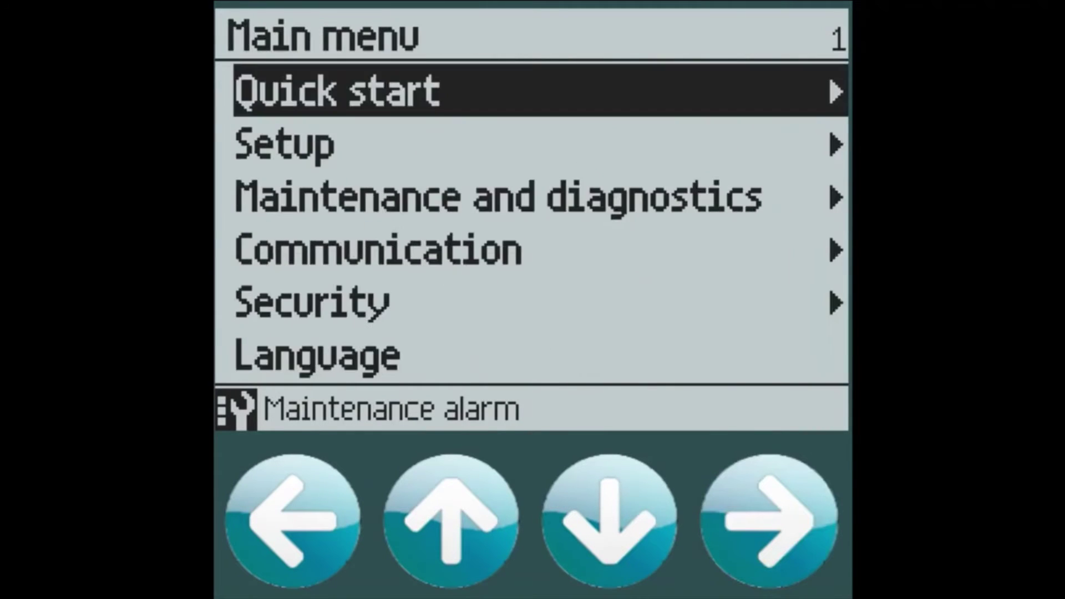
pyautogui.press('Down')
pyautogui.press('Right')
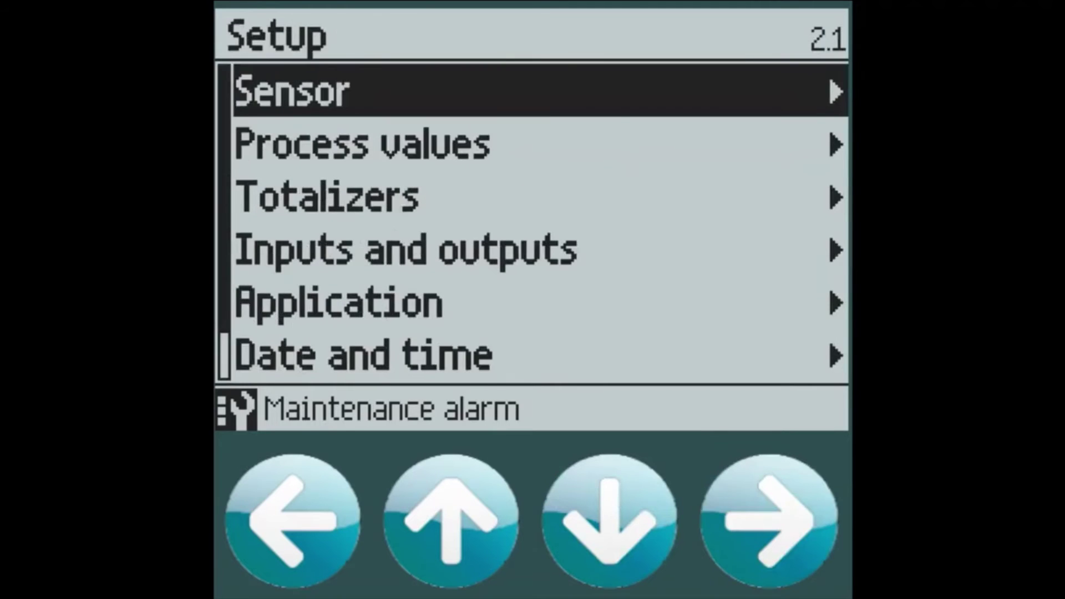
pyautogui.press('Down')
pyautogui.press('Down')
pyautogui.press('Down')
pyautogui.press('Down')
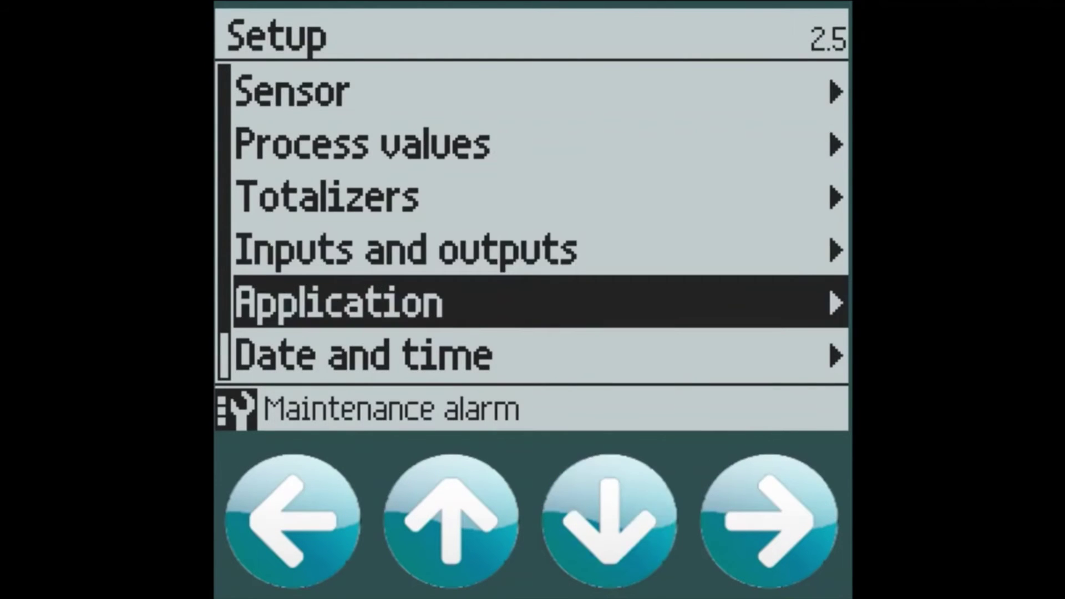
pyautogui.press('Right')
pyautogui.press('Down')
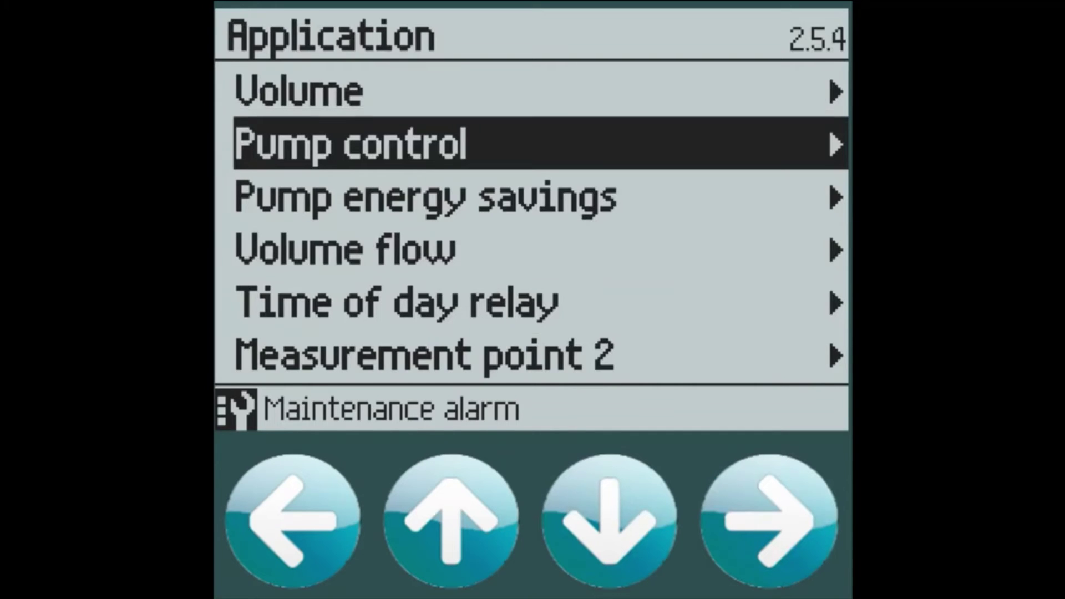
pyautogui.press('Right')
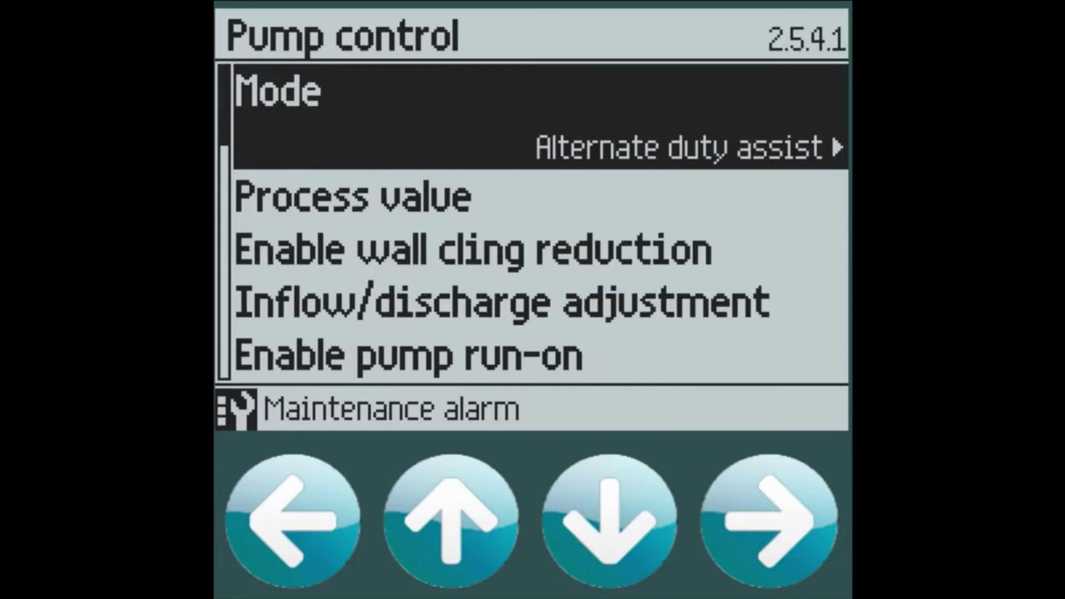
pyautogui.press('Down')
pyautogui.press('Down')
pyautogui.press('Down')
pyautogui.press('Down')
pyautogui.press('Down')
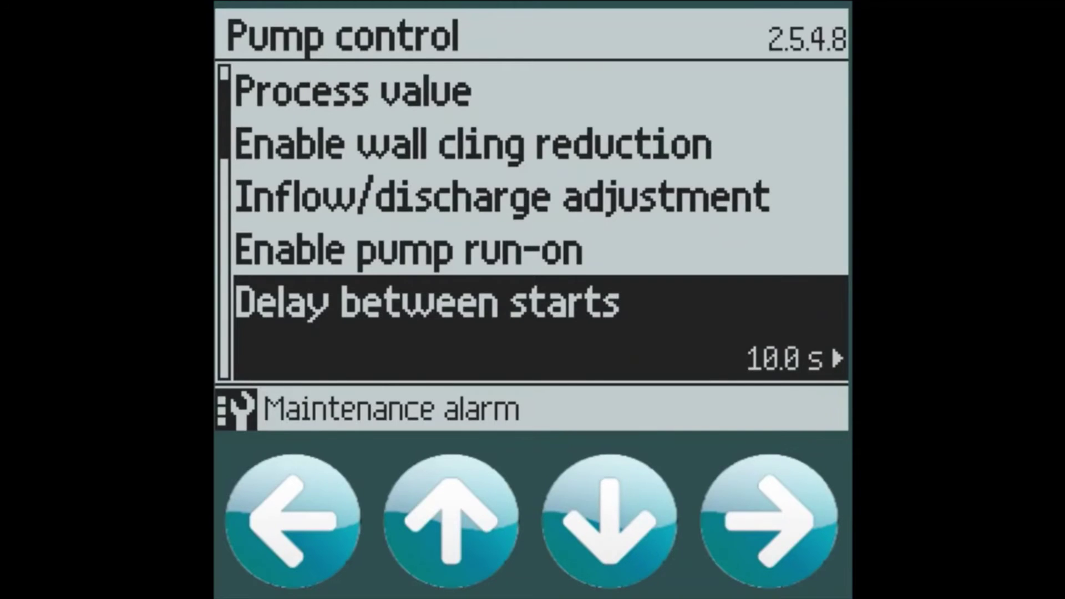
# Step: Change the delay between starts from 10.0 s to 0.0 s and back out to the main menu
pyautogui.press('Right')
pyautogui.press('Right')
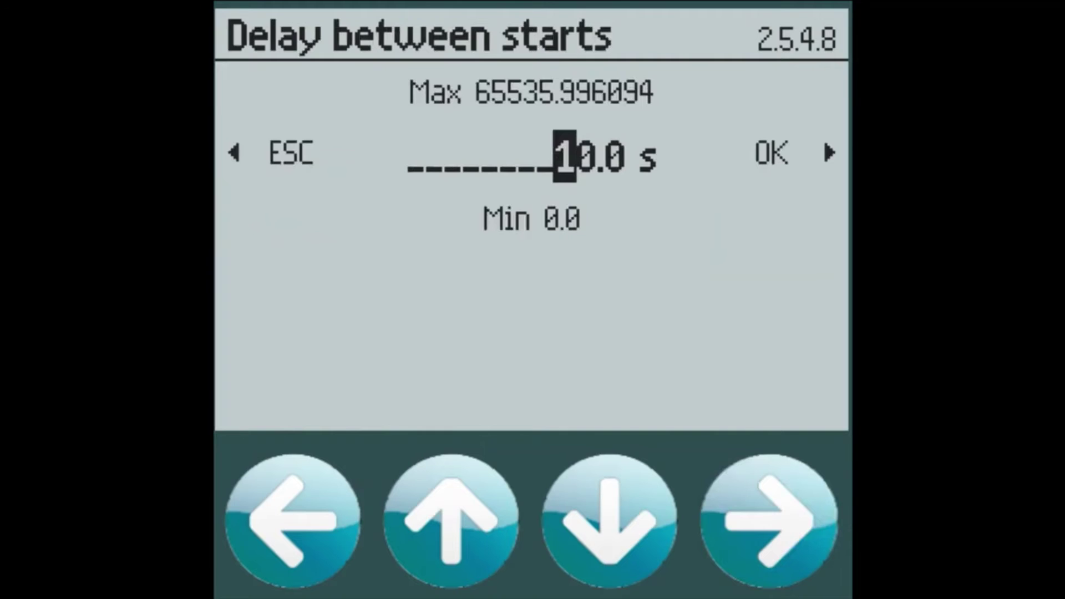
pyautogui.press('Down')
pyautogui.press('Right')
pyautogui.press('Right')
pyautogui.press('Right')
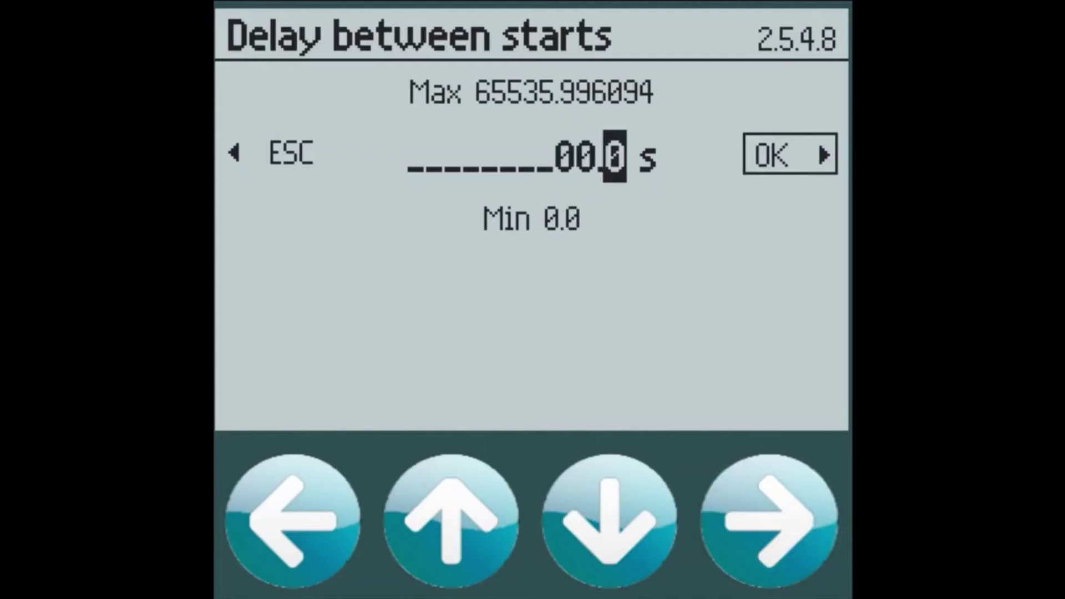
pyautogui.press('Right')
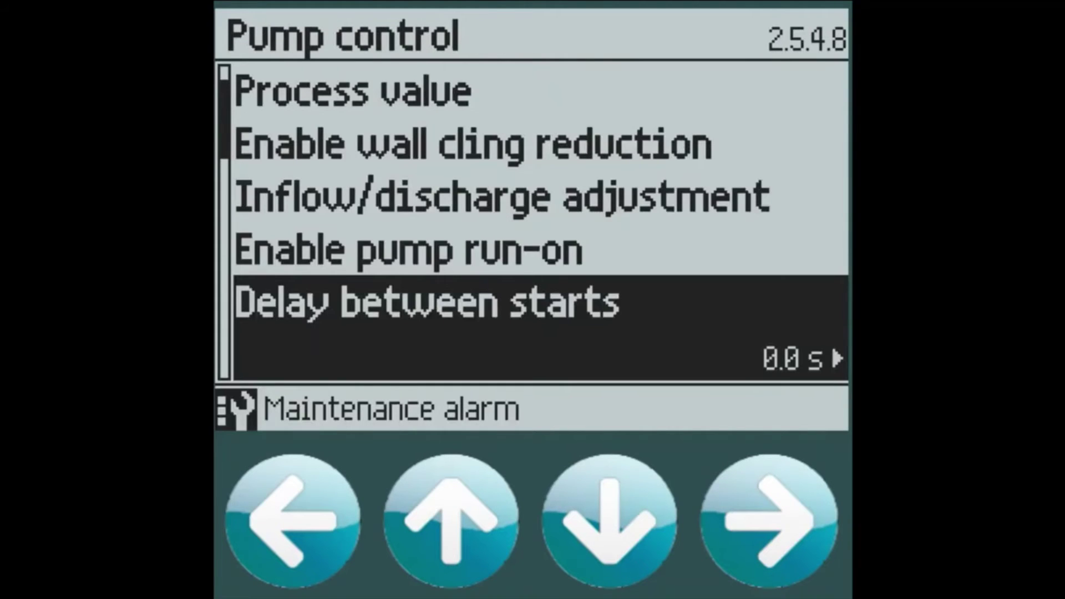
pyautogui.press('Down')
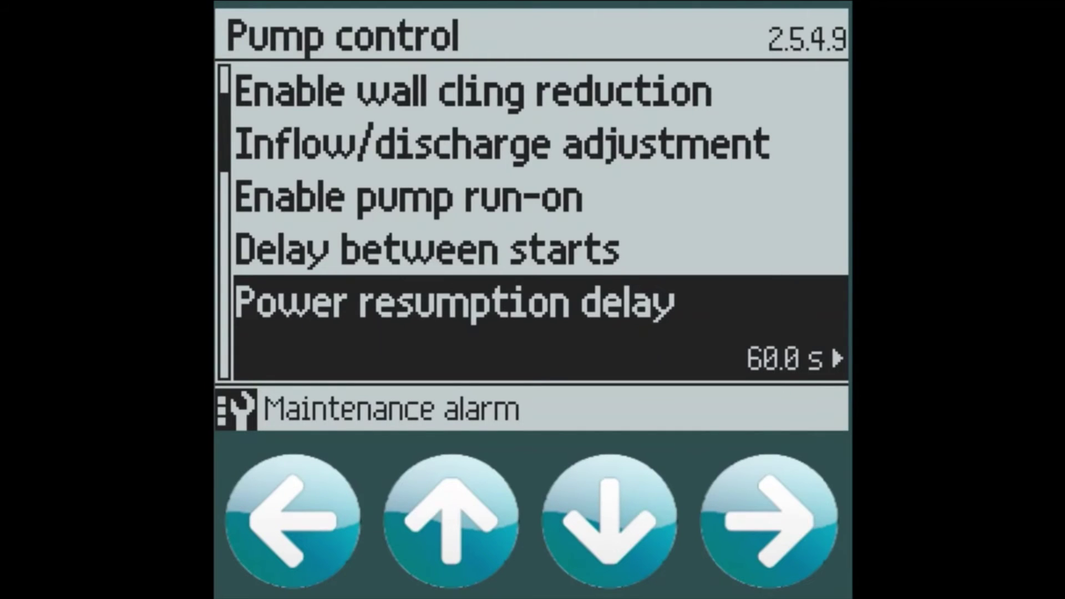
pyautogui.press('Left')
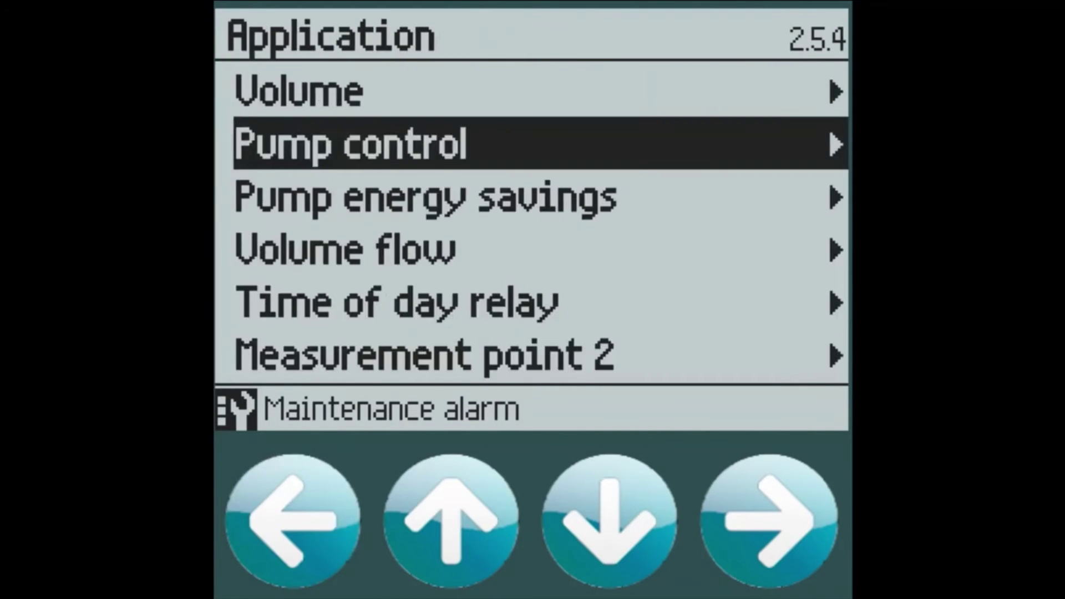
pyautogui.press('Left')
pyautogui.press('Left')
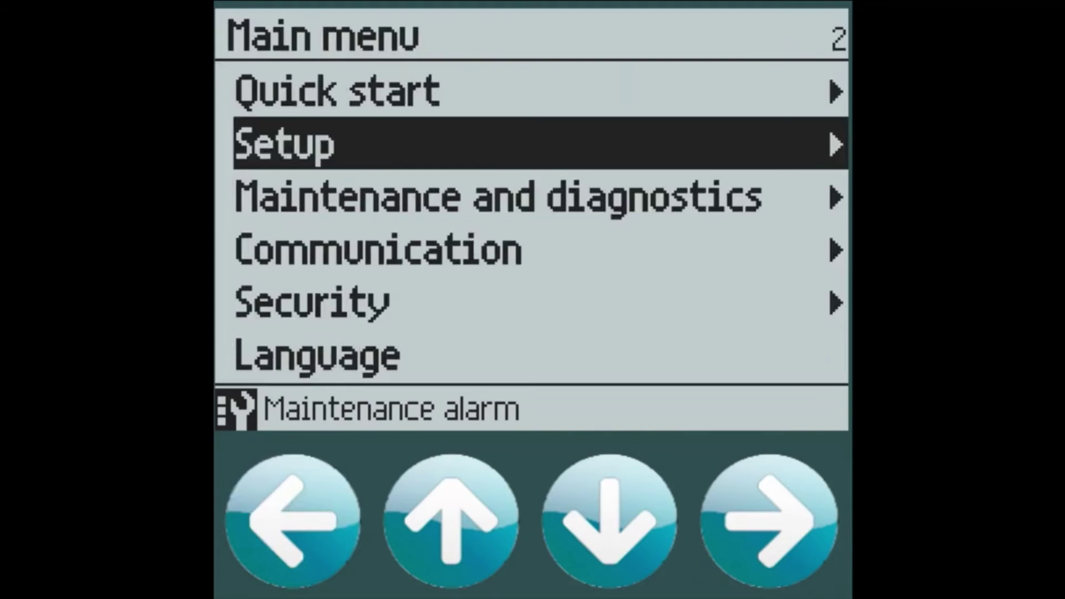
pyautogui.press('Left')
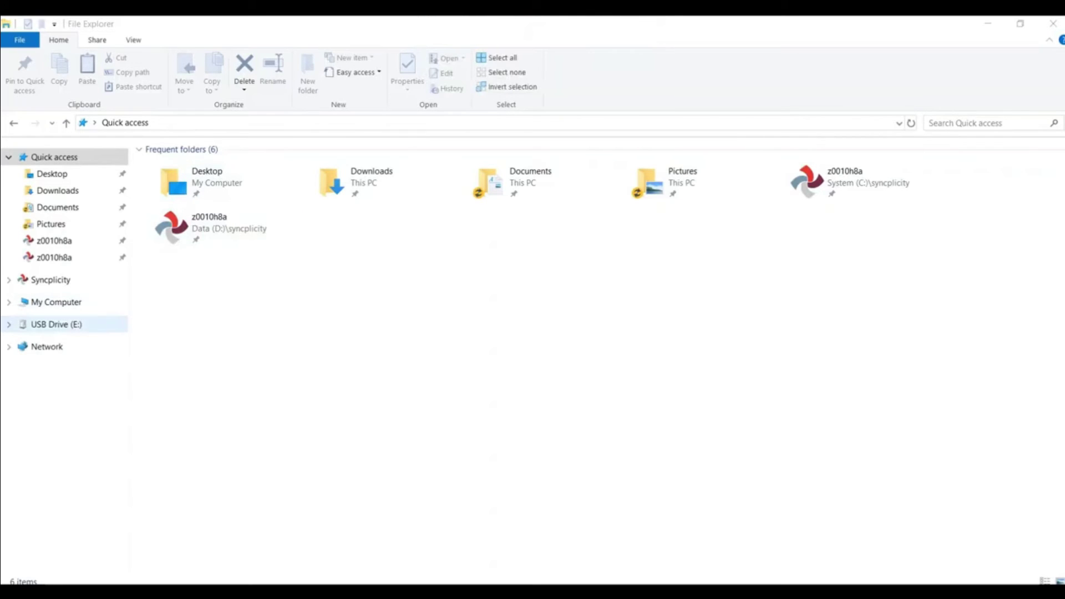
# Step: Open BACKUP00.RPT from USB Drive (E:)\RESTORE in a maximised Notepad window
pyautogui.click(56, 324)
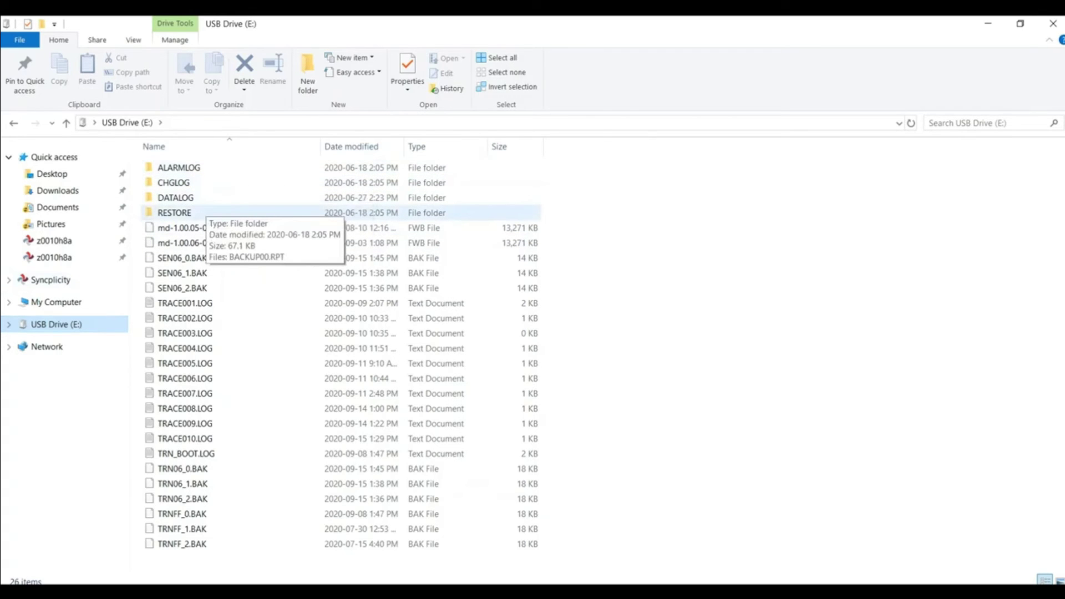
pyautogui.doubleClick(183, 213)
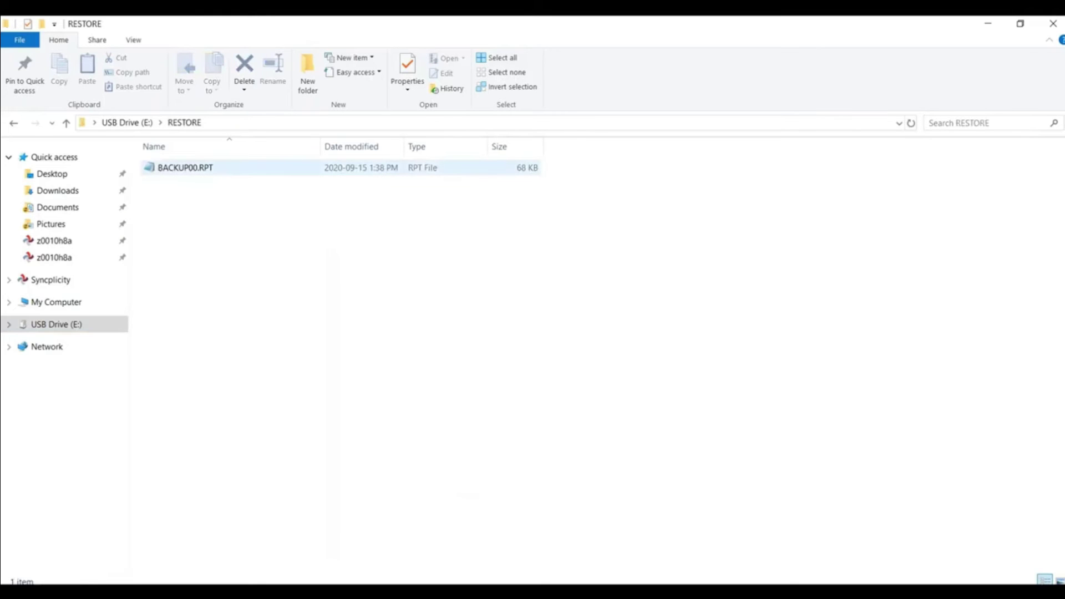
pyautogui.doubleClick(185, 168)
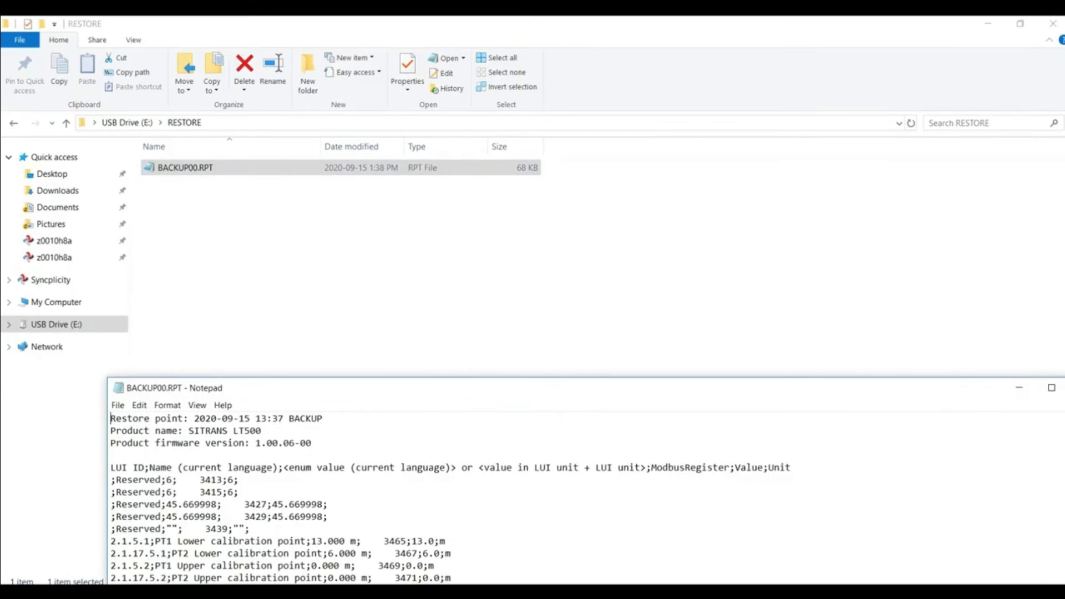
pyautogui.moveTo(388, 387); pyautogui.dragTo(286, 235)
pyautogui.click(948, 233)
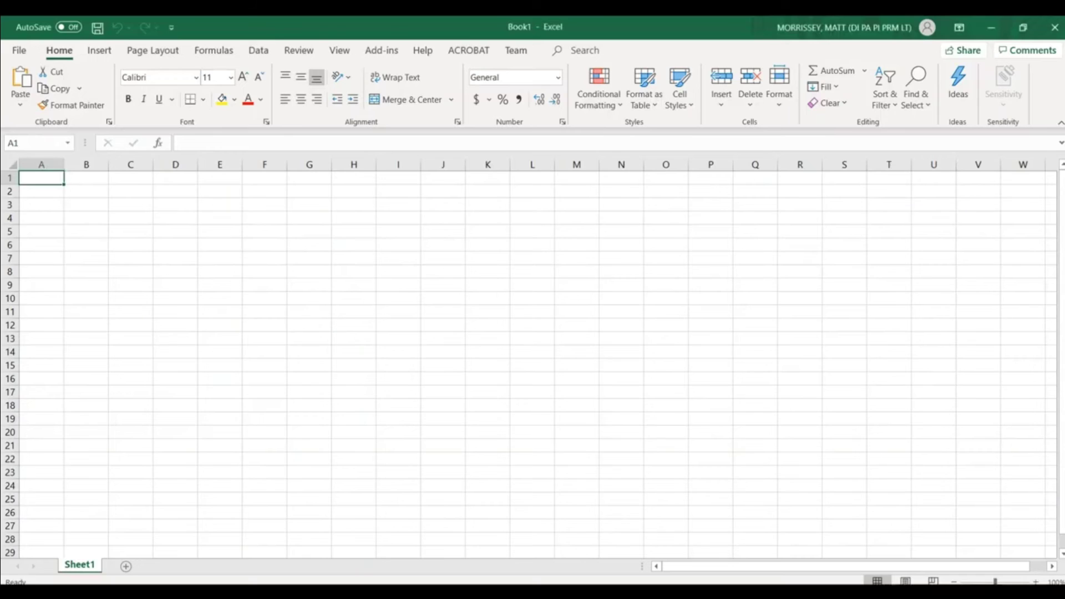
# Step: Show the Data ribbon commands in the blank Book1 workbook
pyautogui.click(258, 50)
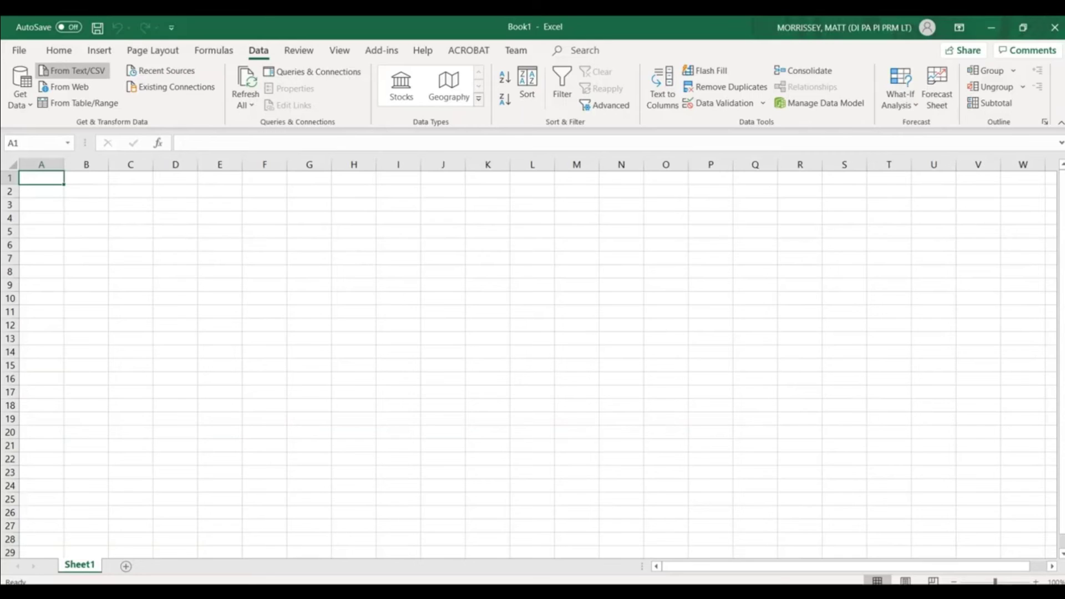
# Step: Import Desktop\BACKUP00.txt into Excel with fields split on semicolons
pyautogui.click(72, 71)
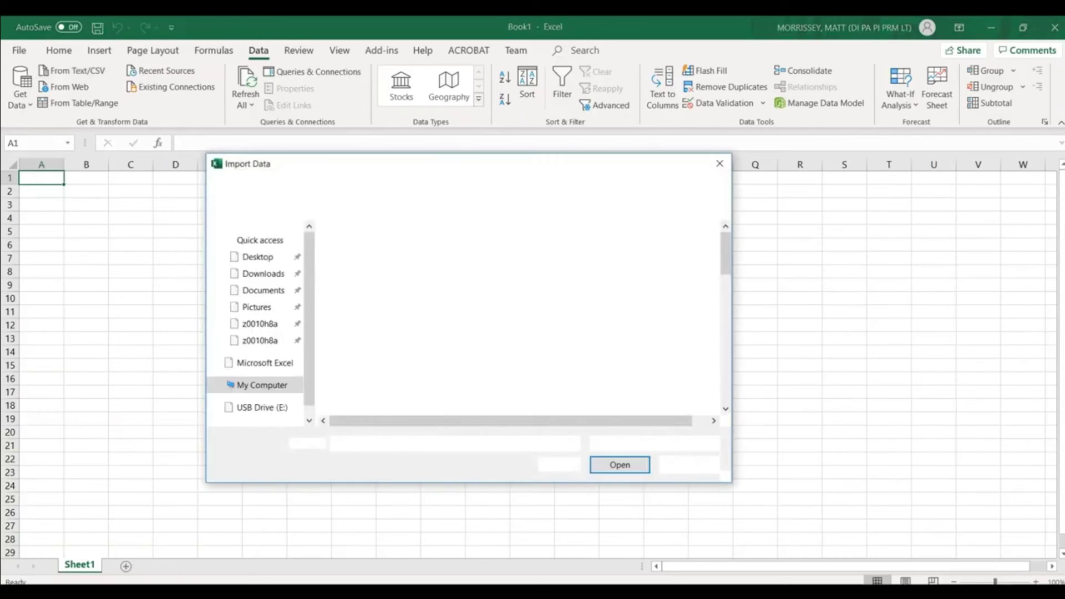
pyautogui.click(258, 257)
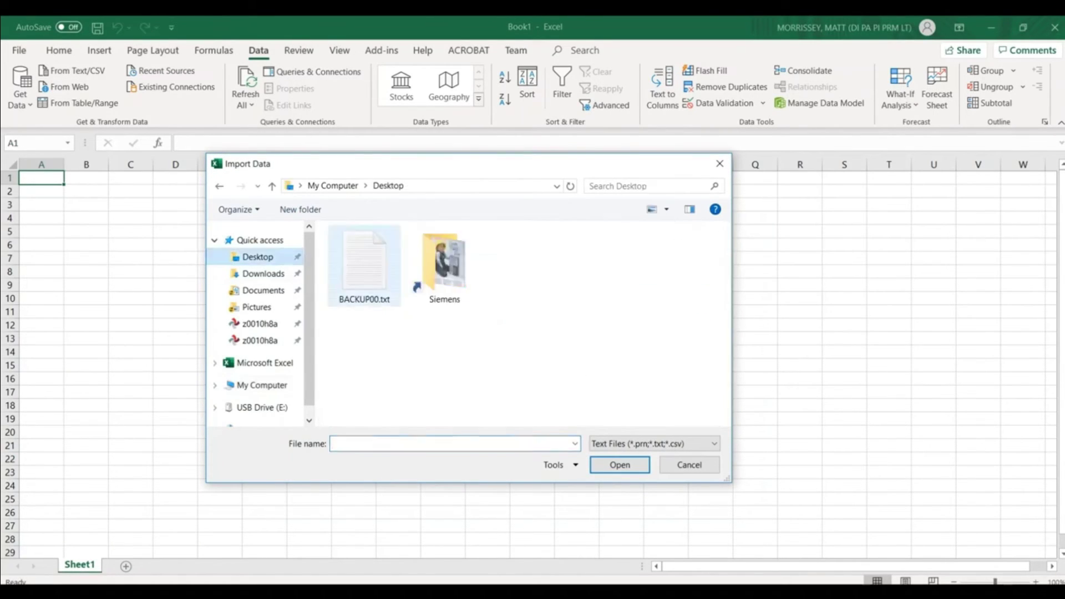
pyautogui.doubleClick(364, 265)
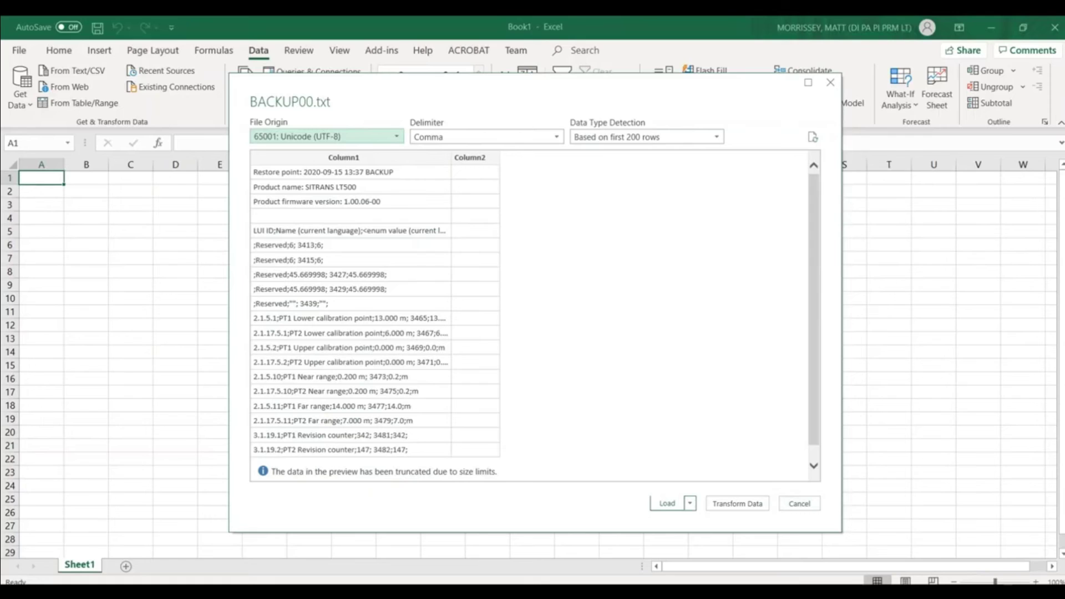
pyautogui.click(482, 136)
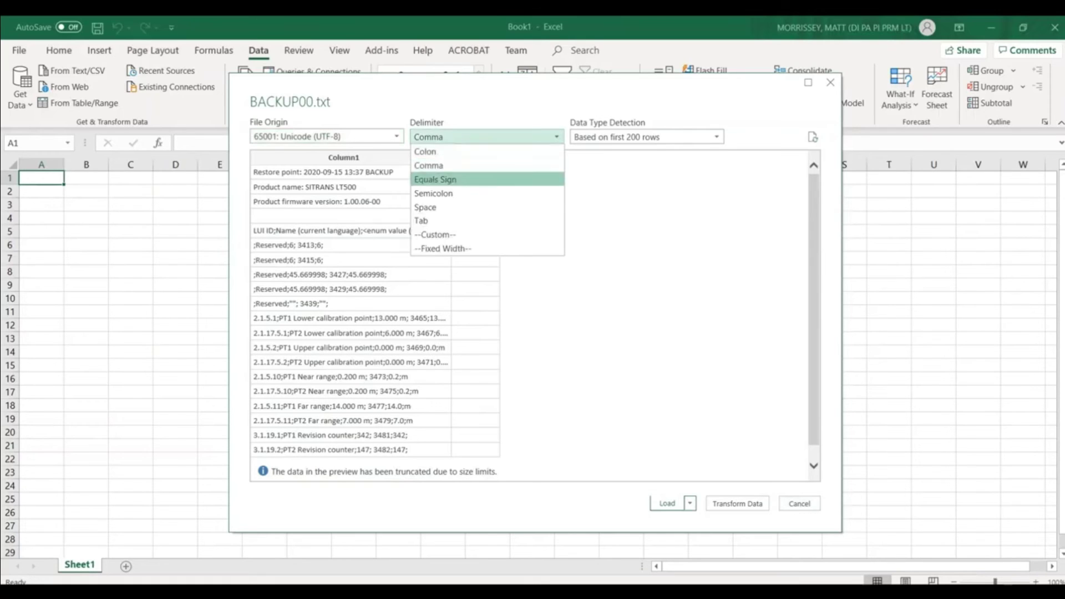
pyautogui.click(433, 193)
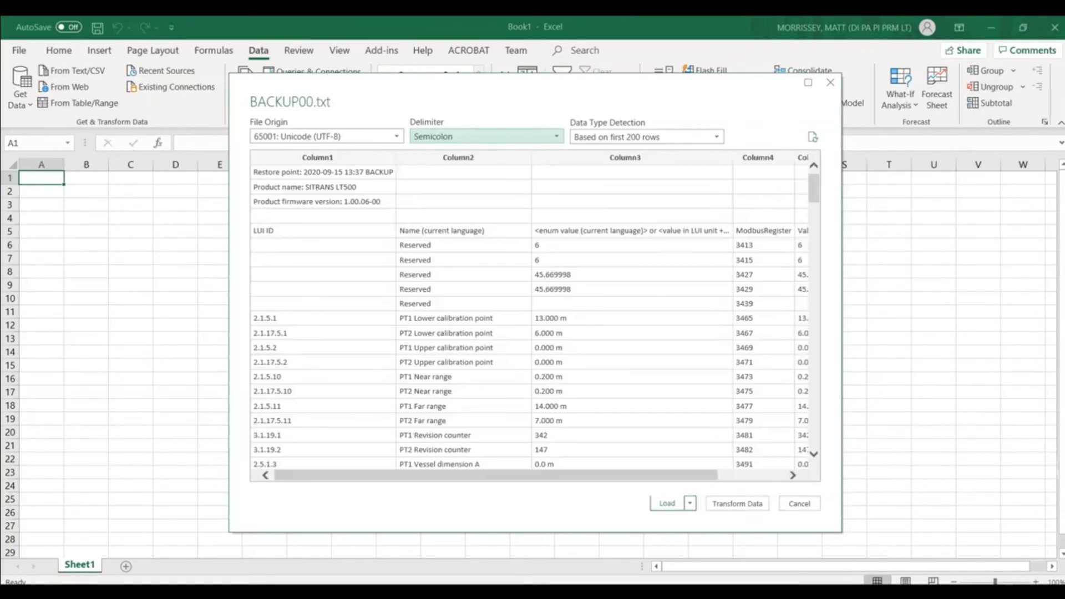
pyautogui.click(667, 503)
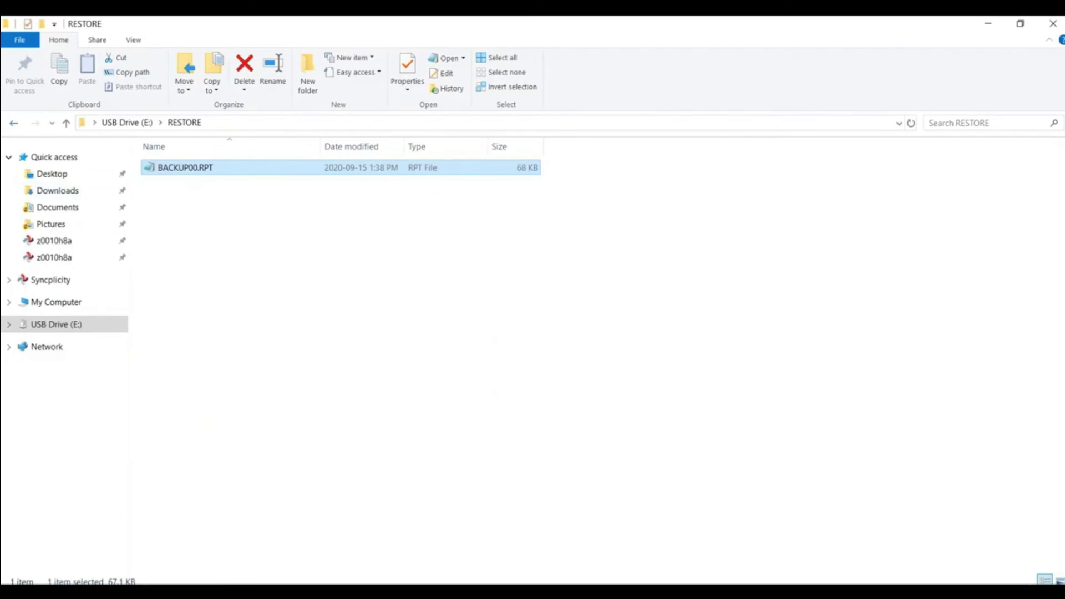
# Step: Read DATALOG\20200627.001\0001.LOG in Notepad, then close it
pyautogui.hotkey('alt', 'Left')
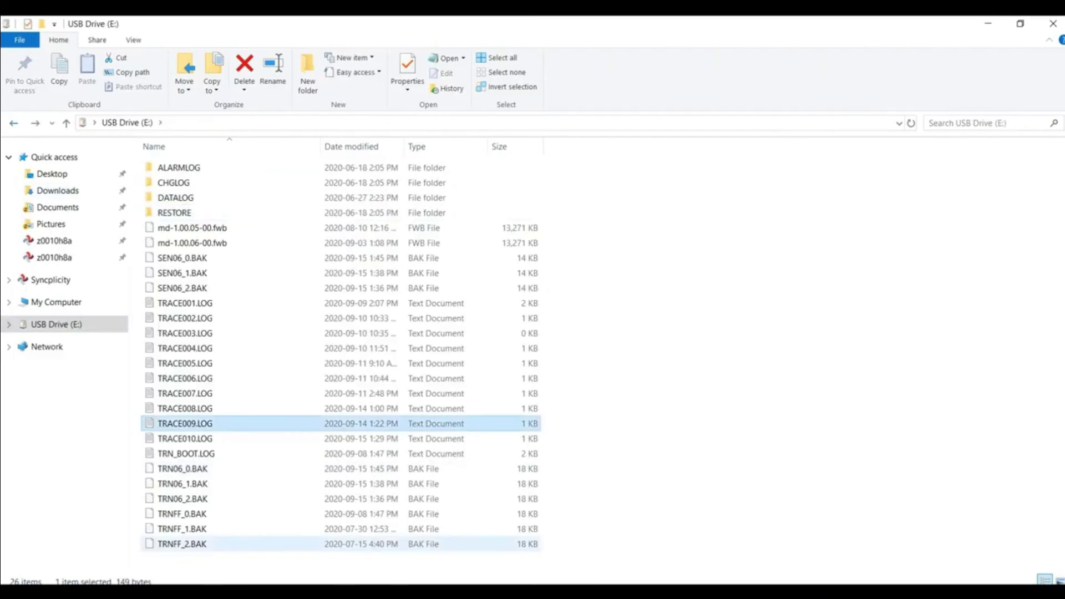
pyautogui.hotkey('ctrl', 'space')
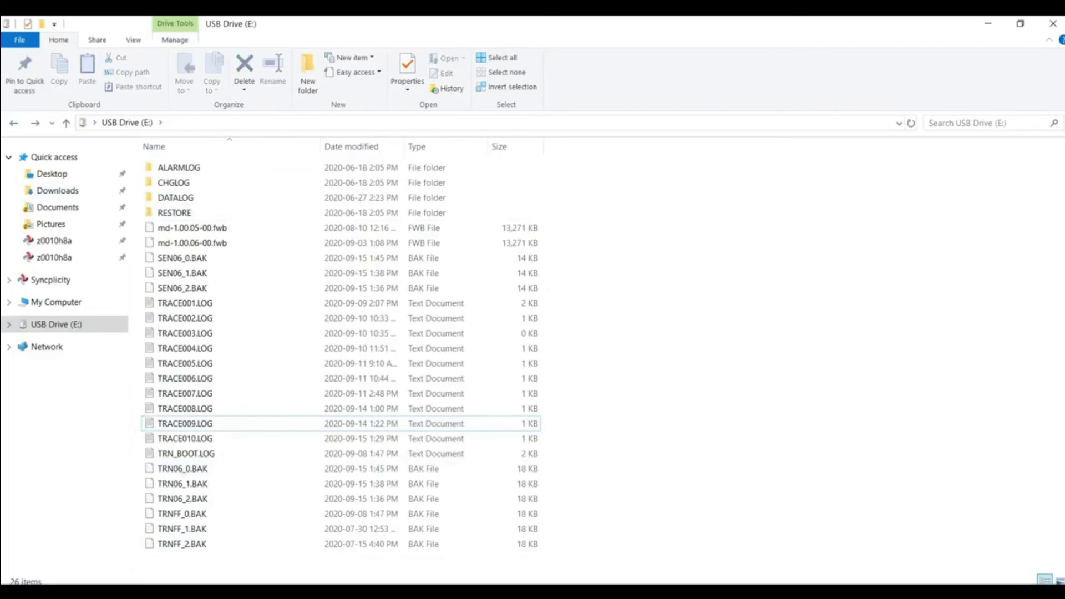
pyautogui.press('Up')
pyautogui.press('Up')
pyautogui.press('Up')
pyautogui.press('Up')
pyautogui.press('Up')
pyautogui.press('Up')
pyautogui.press('Up')
pyautogui.press('Up')
pyautogui.press('Up')
pyautogui.press('Up')
pyautogui.press('Up')
pyautogui.press('Up')
pyautogui.press('Up')
pyautogui.press('Up')
pyautogui.press('Up')
pyautogui.press('Return')
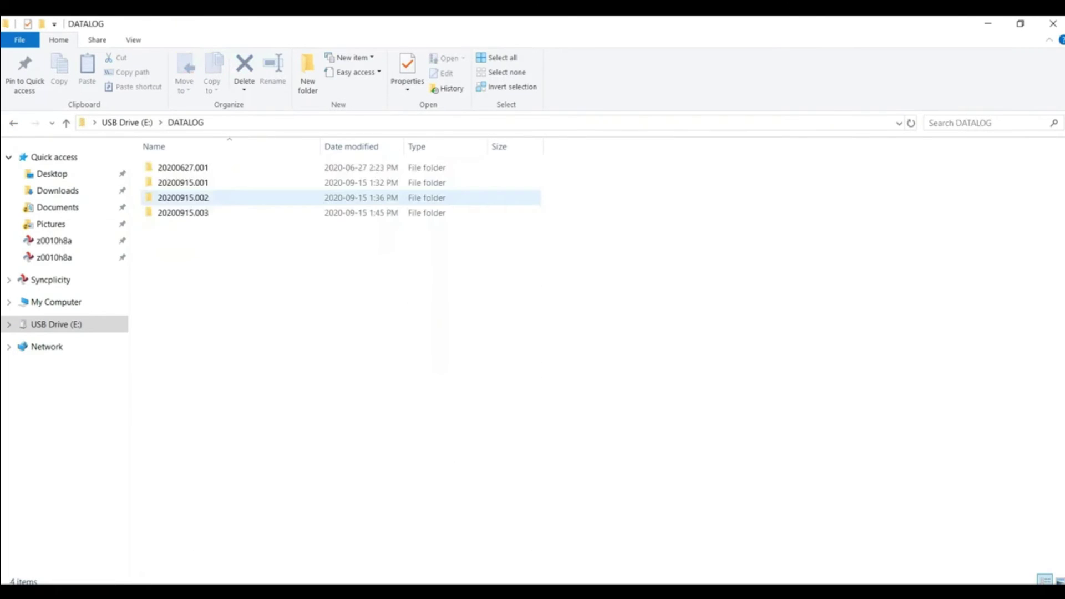
pyautogui.press('Return')
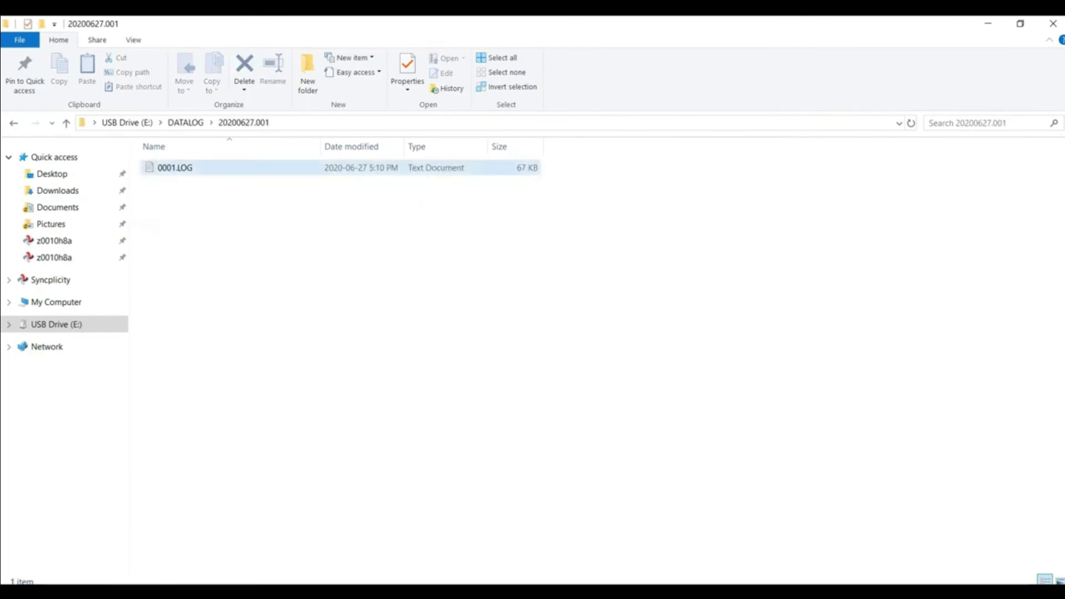
pyautogui.press('Return')
pyautogui.moveTo(499, 153); pyautogui.dragTo(500, 96)
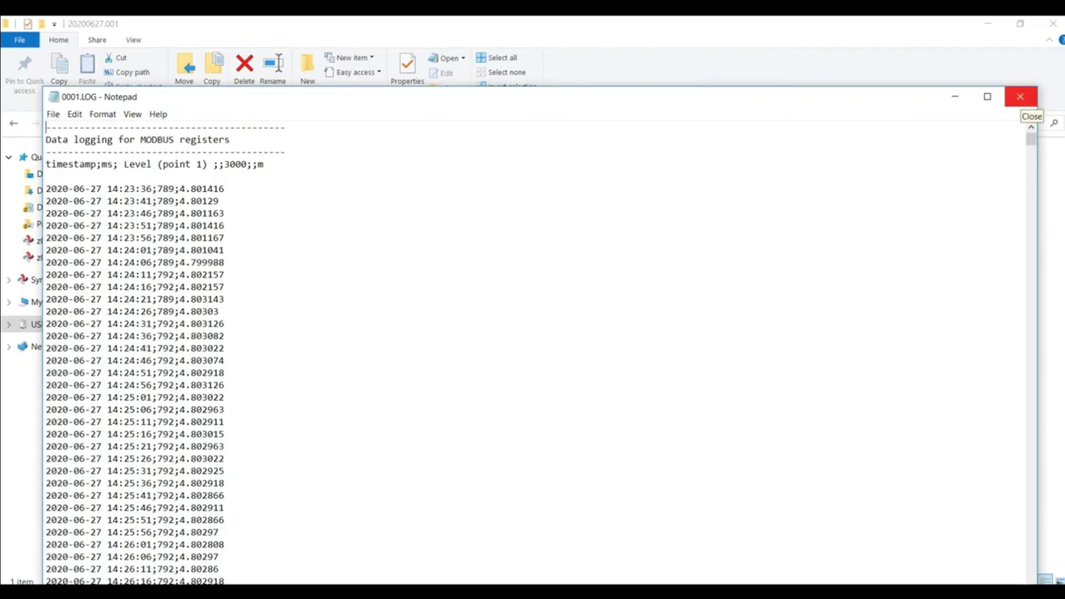
pyautogui.click(1019, 96)
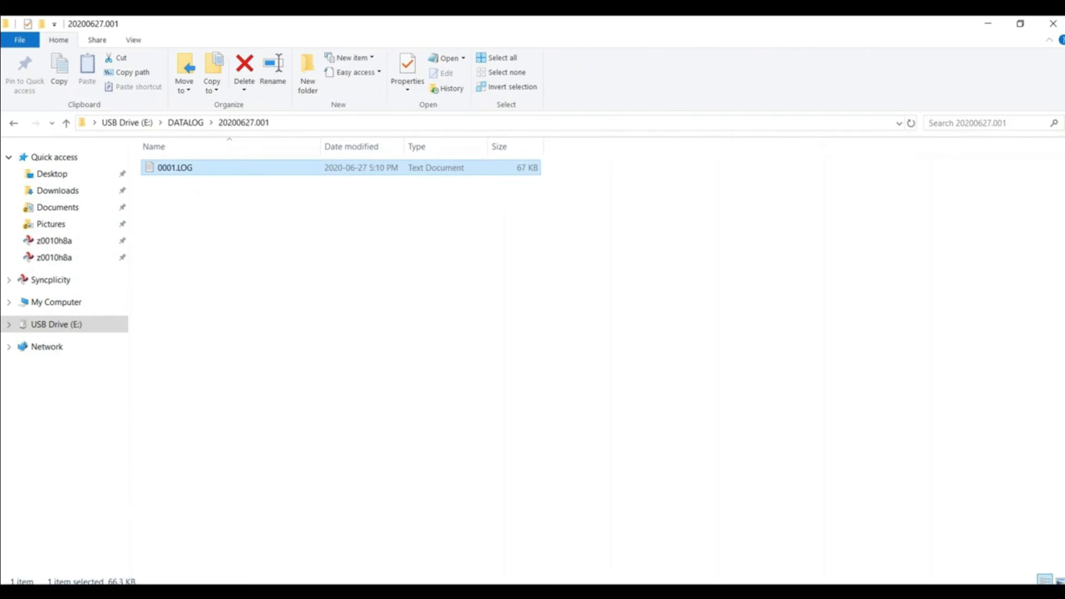
# Step: Read the alarm history in ALARMLOG\ALARM_00.LOG, then close it
pyautogui.press('BackSpace')
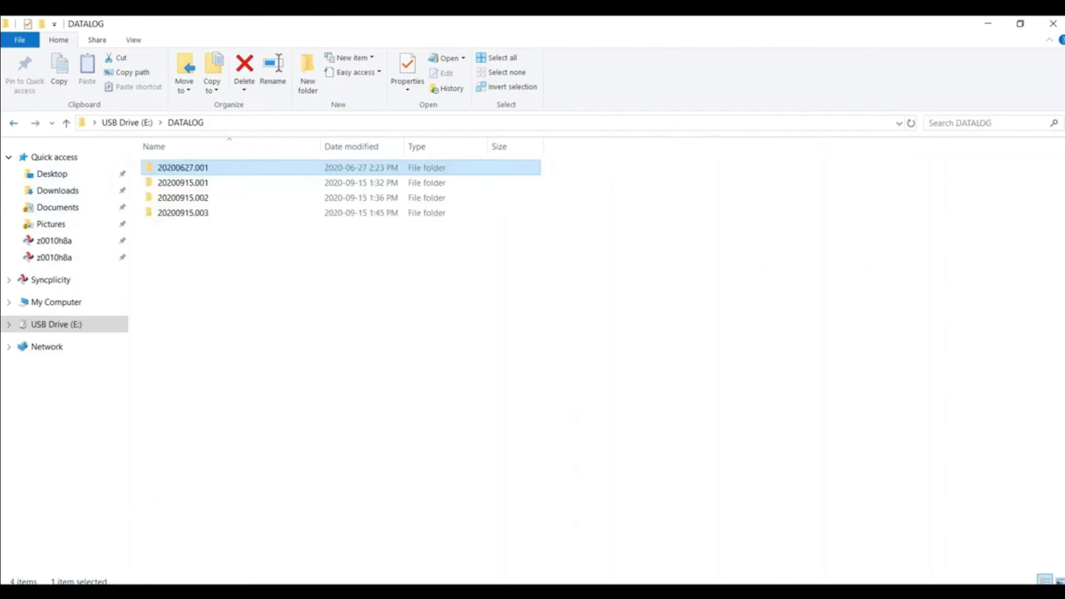
pyautogui.press('BackSpace')
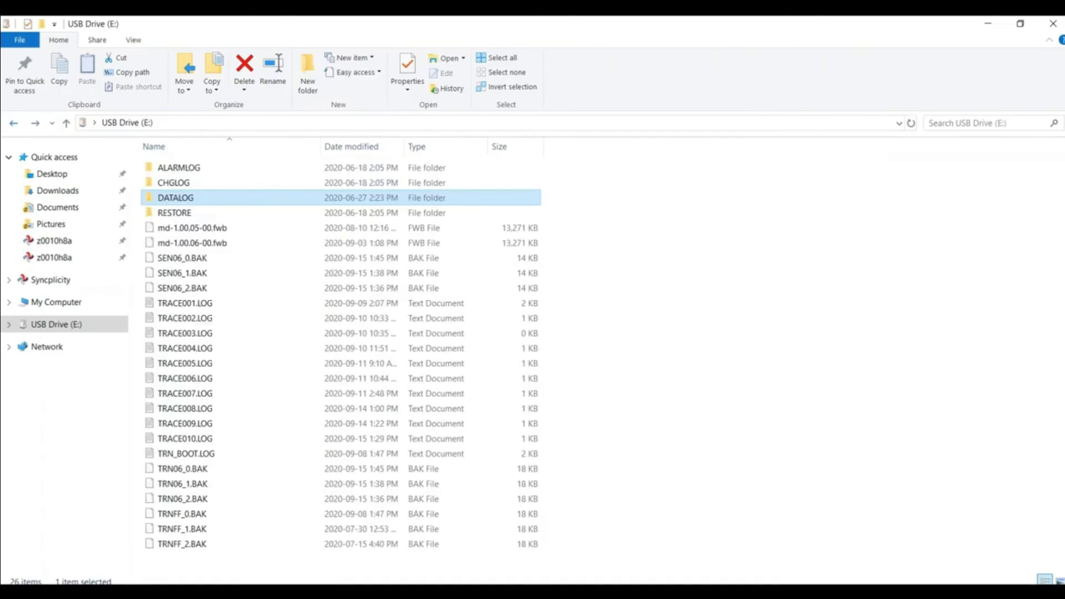
pyautogui.doubleClick(178, 168)
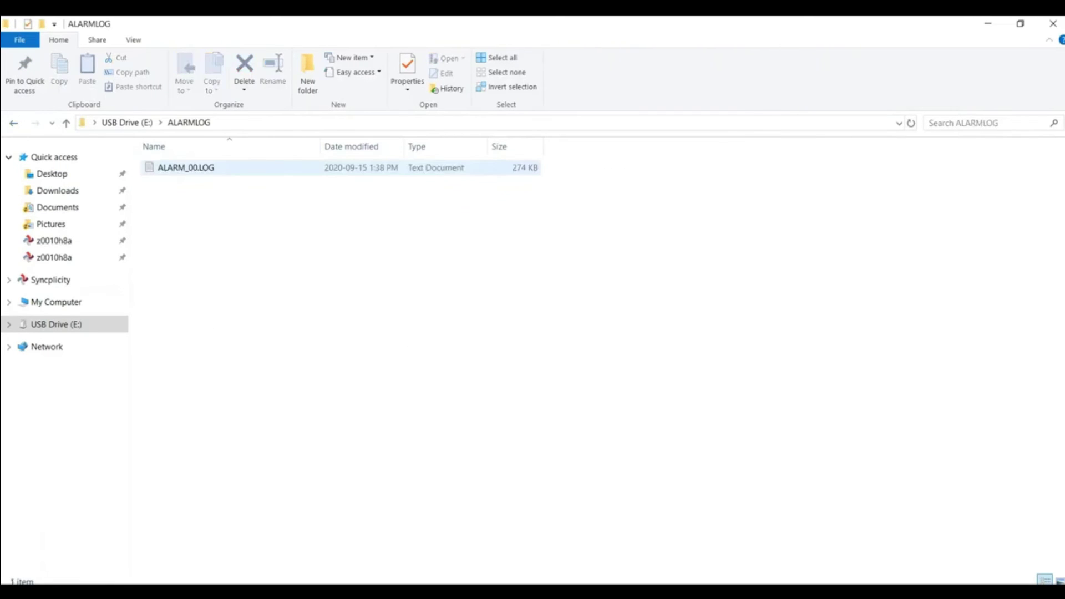
pyautogui.doubleClick(178, 167)
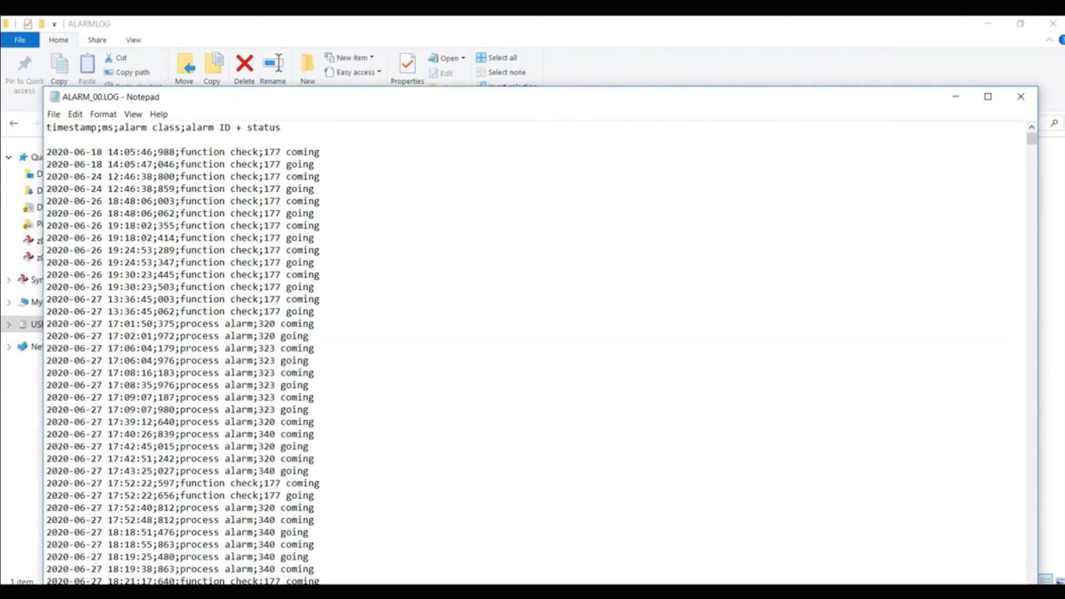
pyautogui.click(1020, 96)
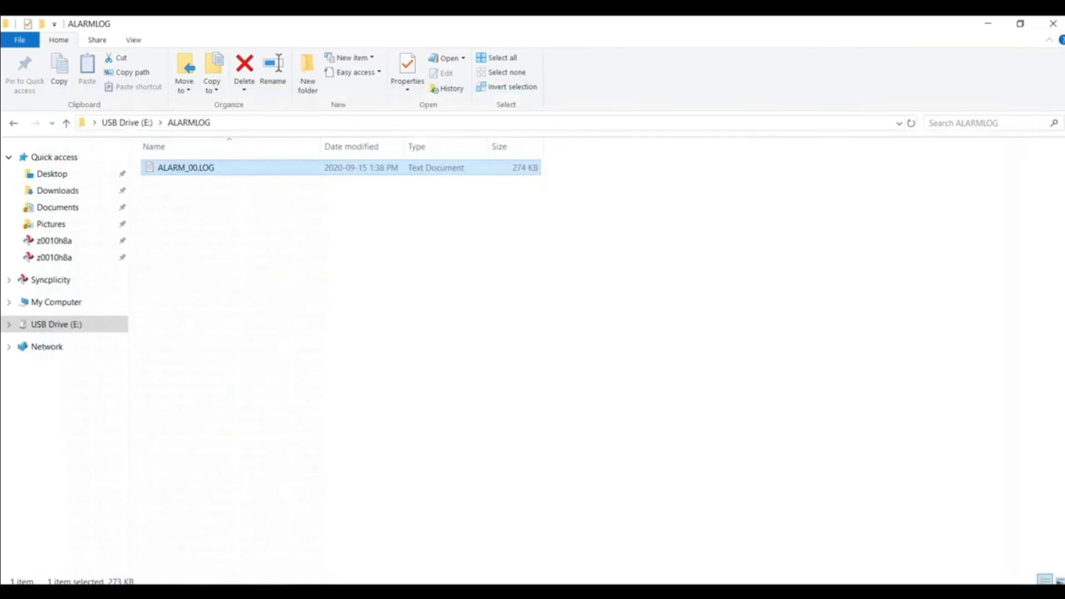
# Step: Read CHGLOG\PARAM_00.LOG, close it, and return to the USB drive's top level
pyautogui.hotkey('alt', 'Left')
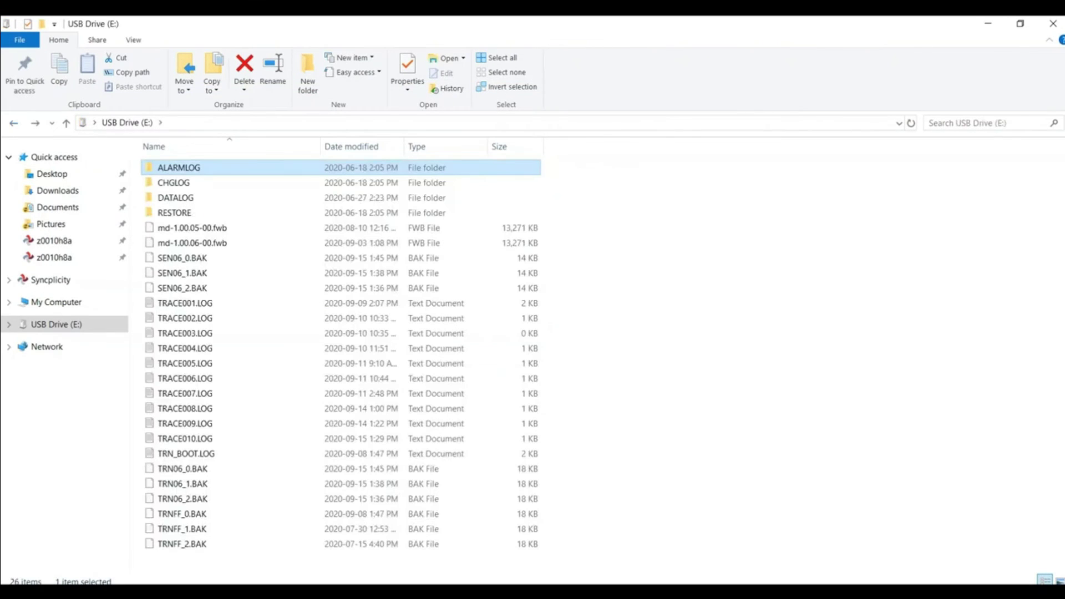
pyautogui.press('Return')
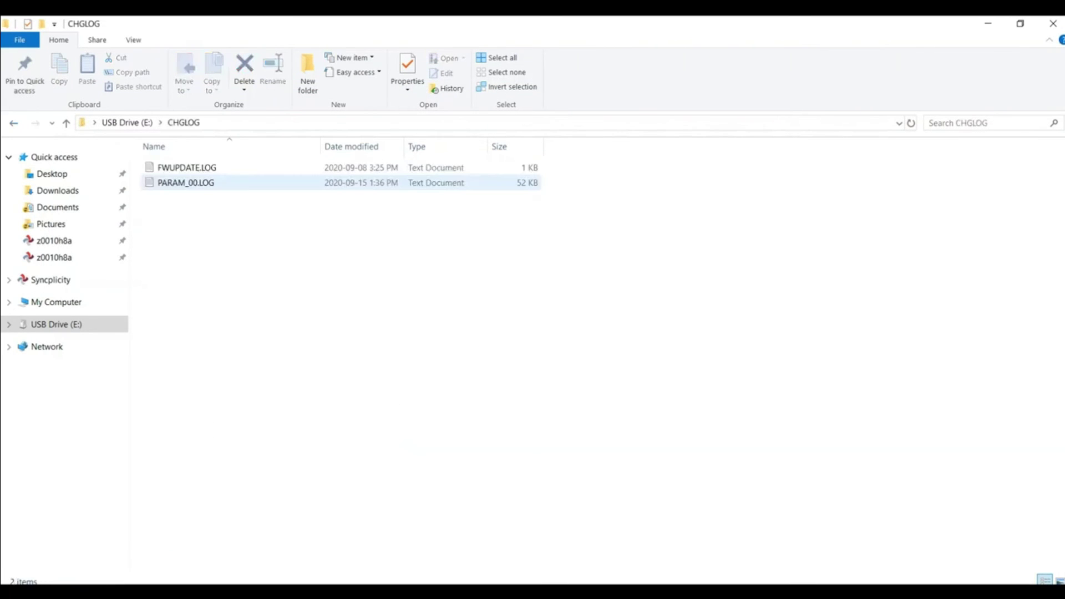
pyautogui.press('Down')
pyautogui.press('Down')
pyautogui.press('Return')
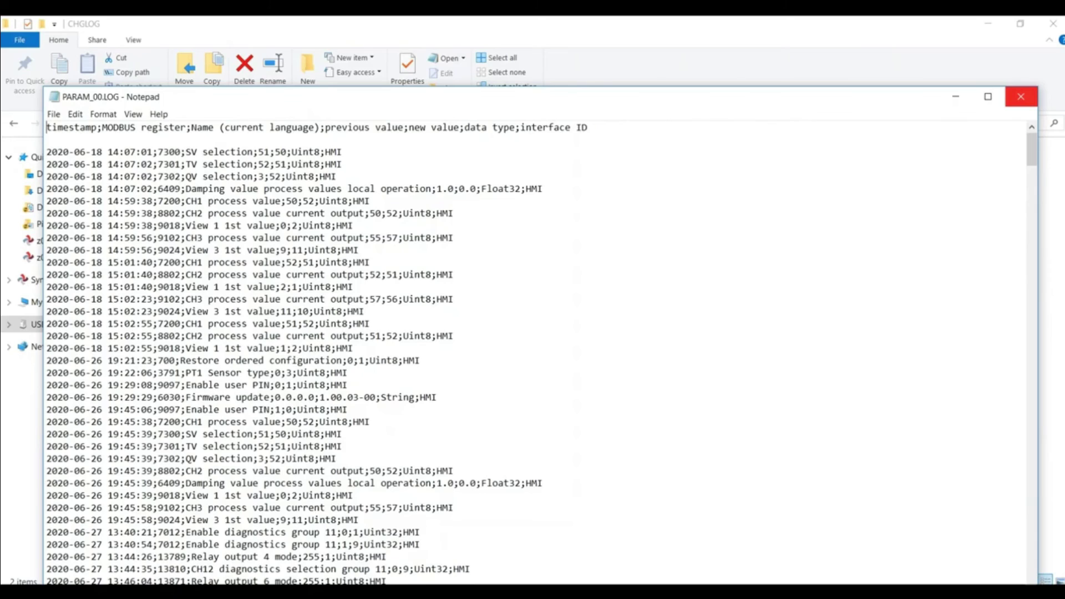
pyautogui.click(1020, 97)
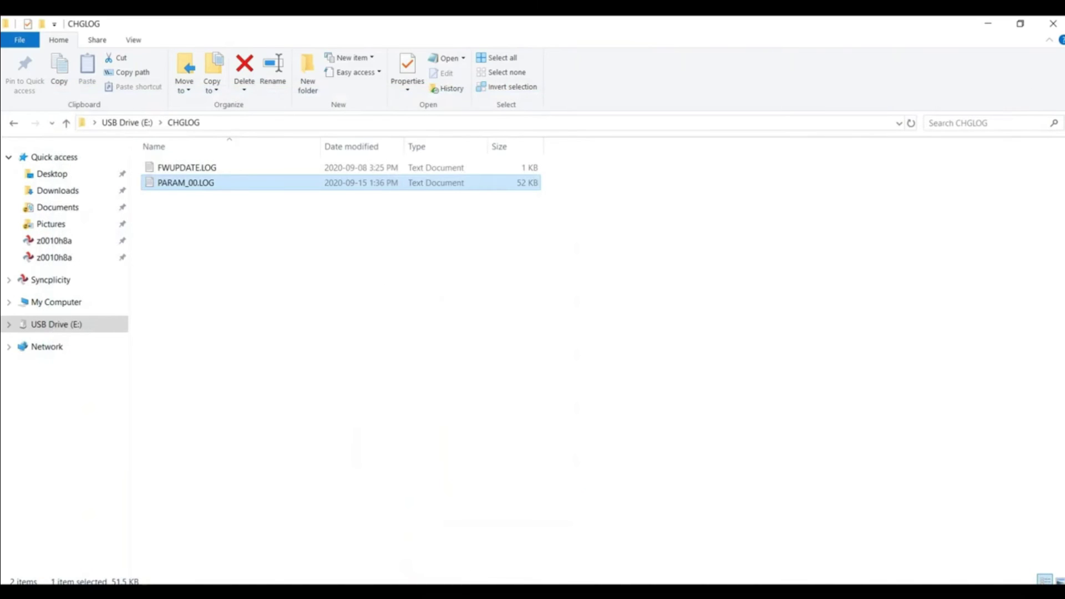
pyautogui.click(186, 167)
pyautogui.press('BackSpace')
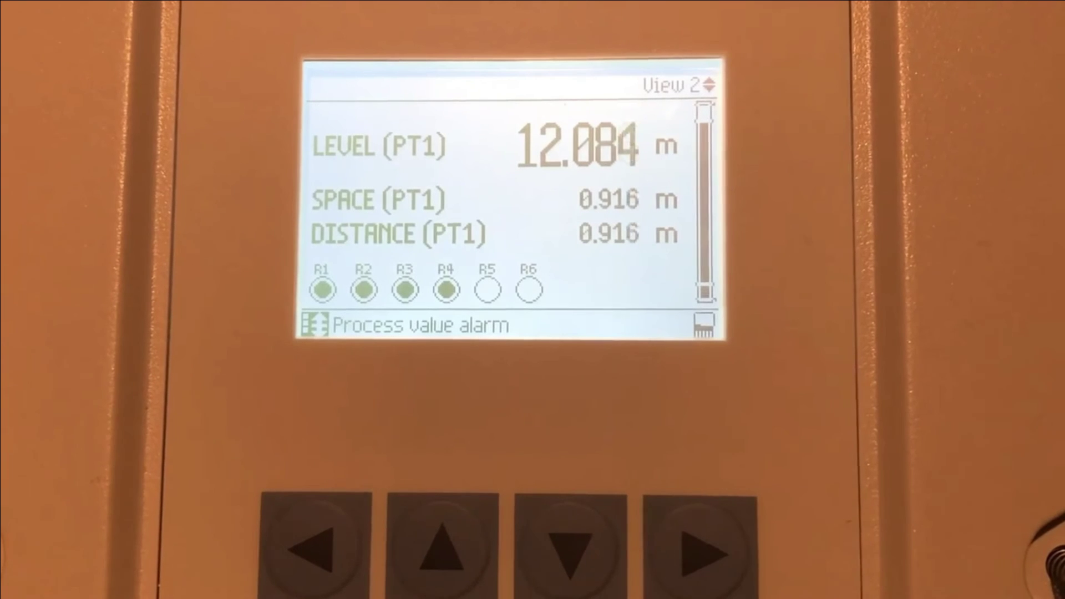
# Step: Navigate to Maintenance and diagnostics > Simulation > Process values > Level (point 1)
pyautogui.click(700, 551)
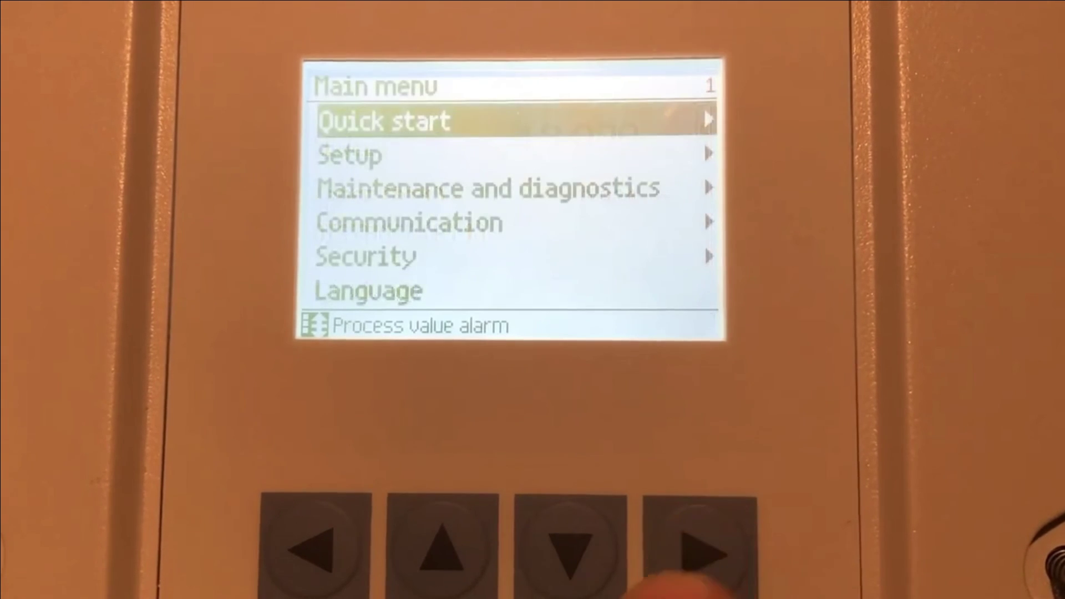
pyautogui.click(570, 552)
pyautogui.click(571, 552)
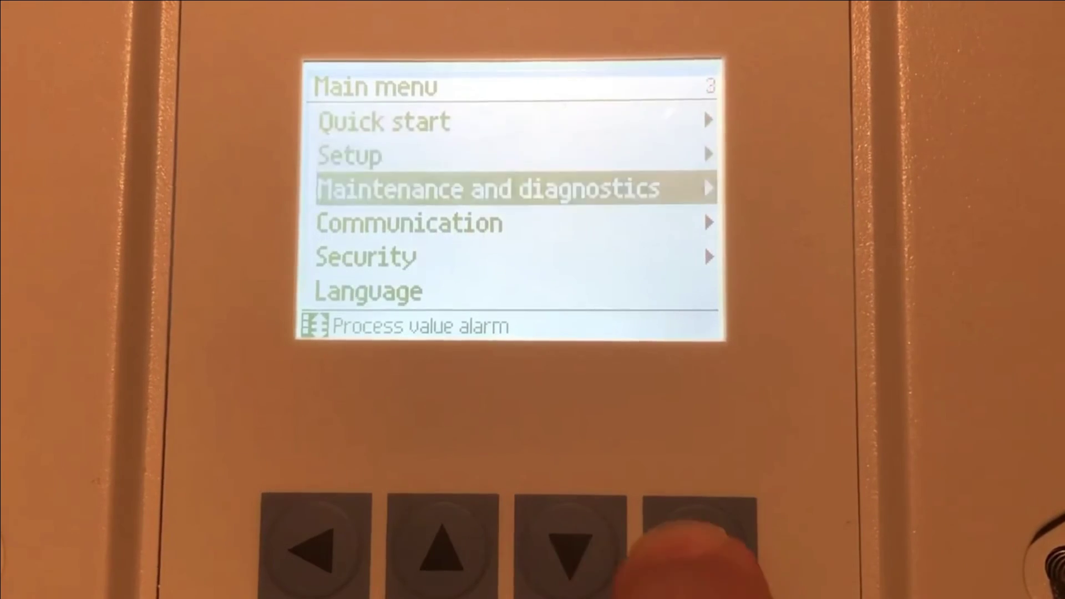
pyautogui.click(700, 552)
pyautogui.click(442, 549)
pyautogui.click(442, 549)
pyautogui.click(442, 549)
pyautogui.click(442, 549)
pyautogui.click(442, 549)
pyautogui.click(700, 552)
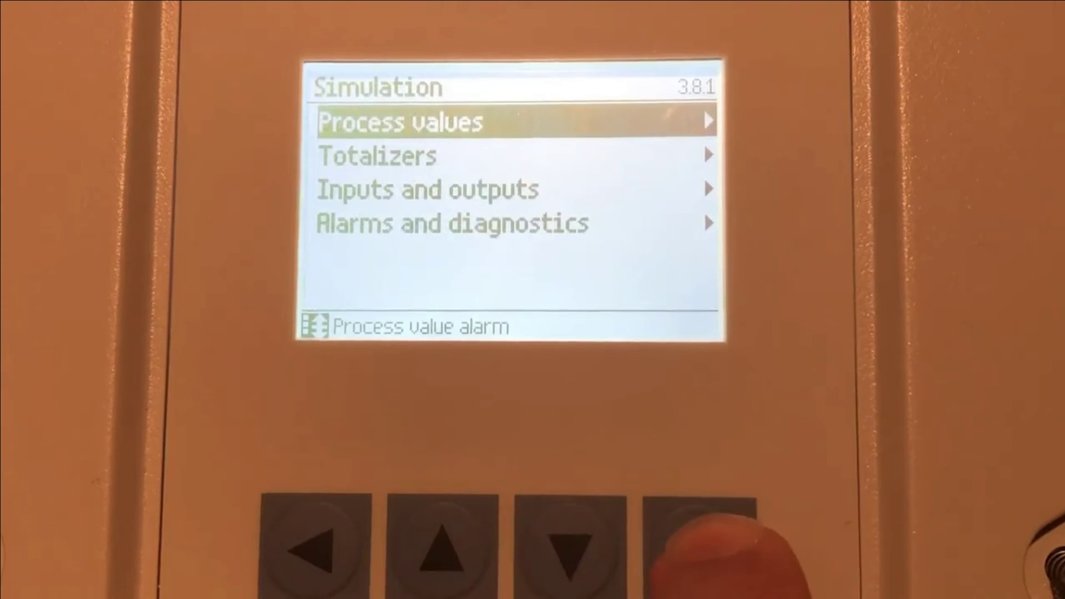
pyautogui.click(700, 552)
pyautogui.click(699, 552)
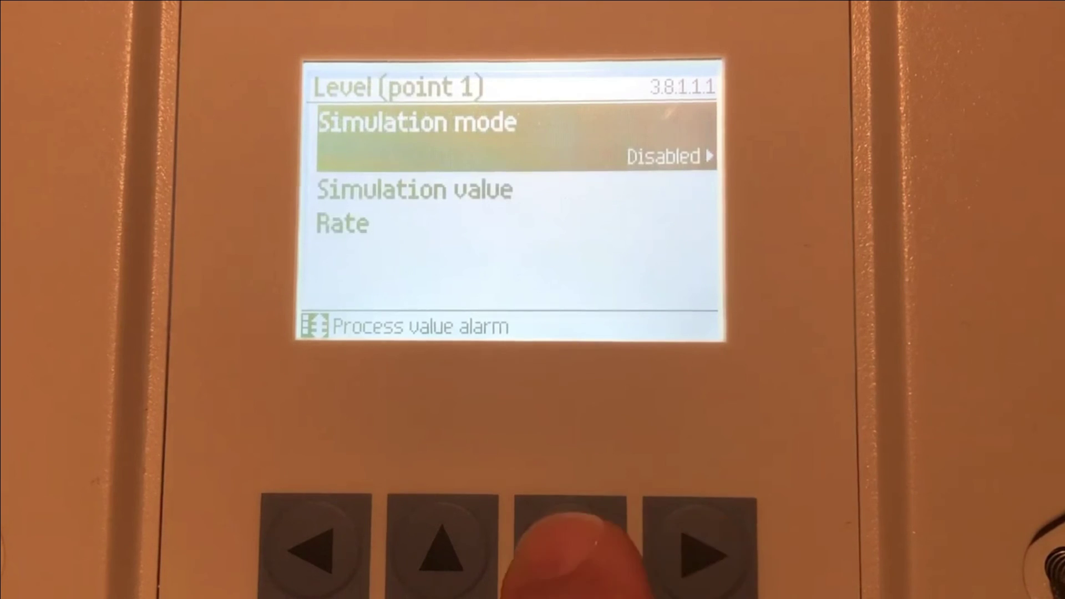
# Step: Set the Level (point 1) simulation Rate to Fast
pyautogui.click(571, 546)
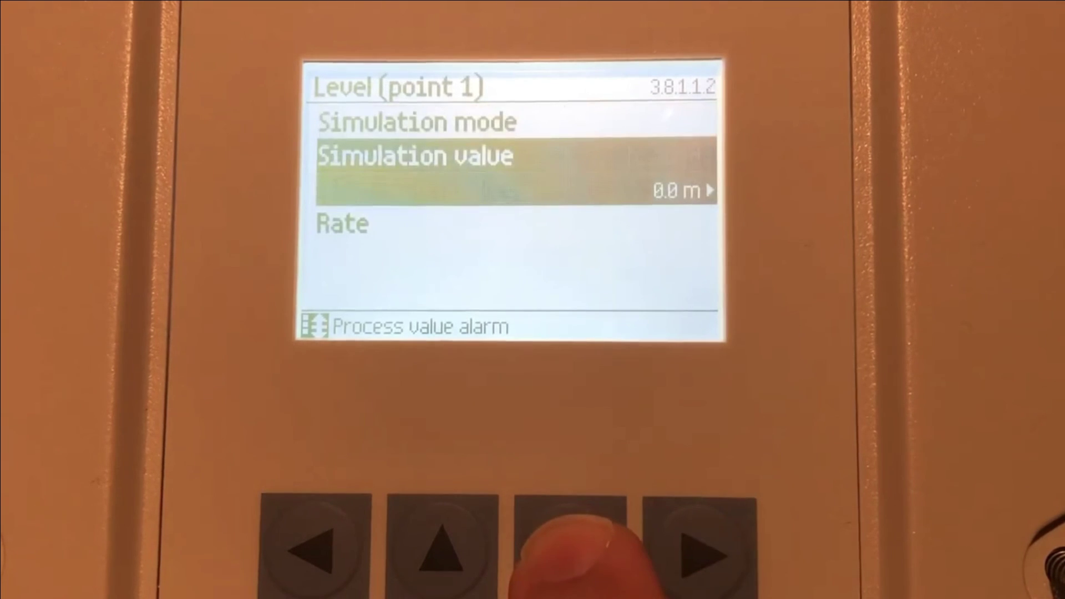
pyautogui.click(571, 546)
pyautogui.click(700, 552)
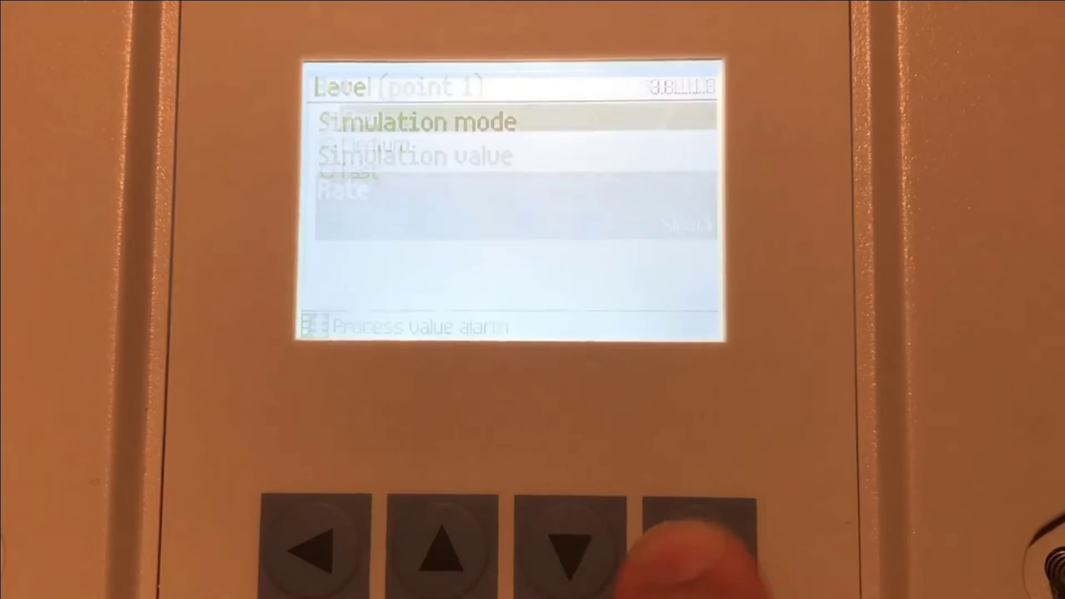
pyautogui.click(571, 546)
pyautogui.click(571, 546)
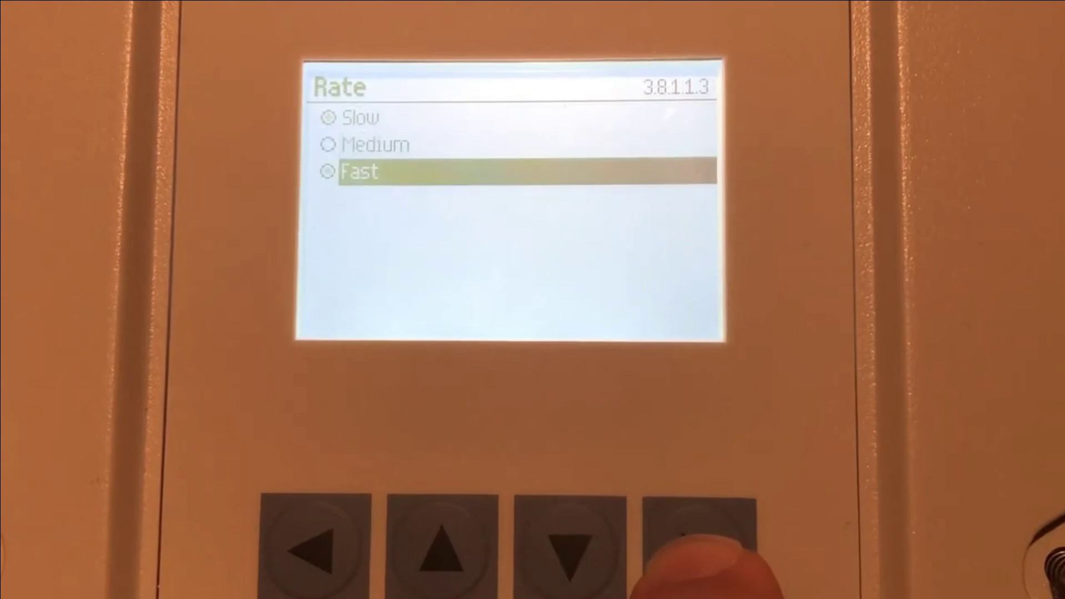
pyautogui.click(699, 552)
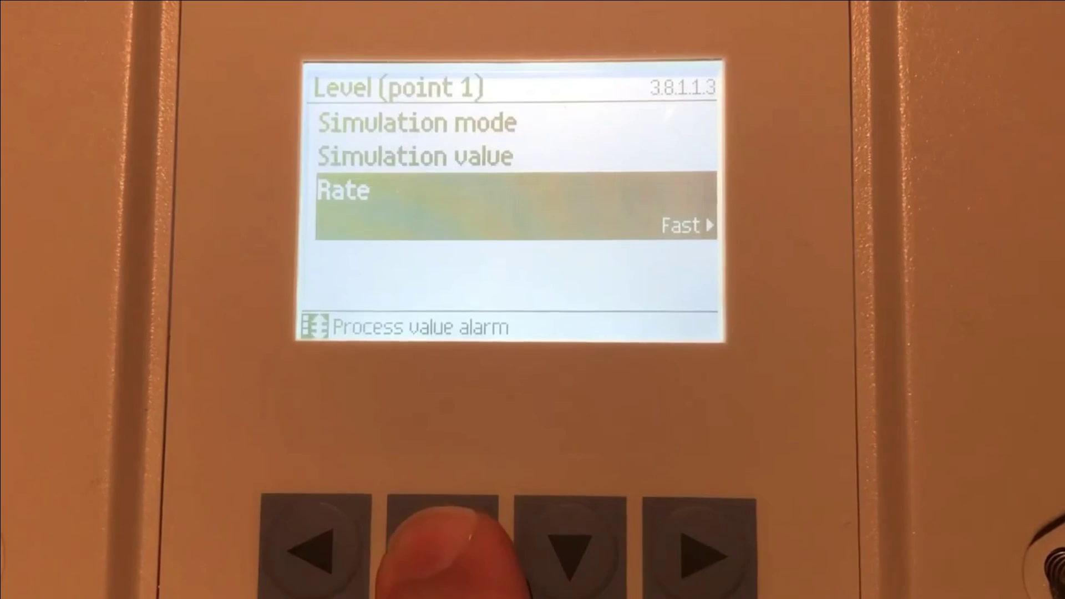
# Step: Set the Level (point 1) Simulation mode to Ramp
pyautogui.click(442, 546)
pyautogui.click(442, 546)
pyautogui.click(700, 551)
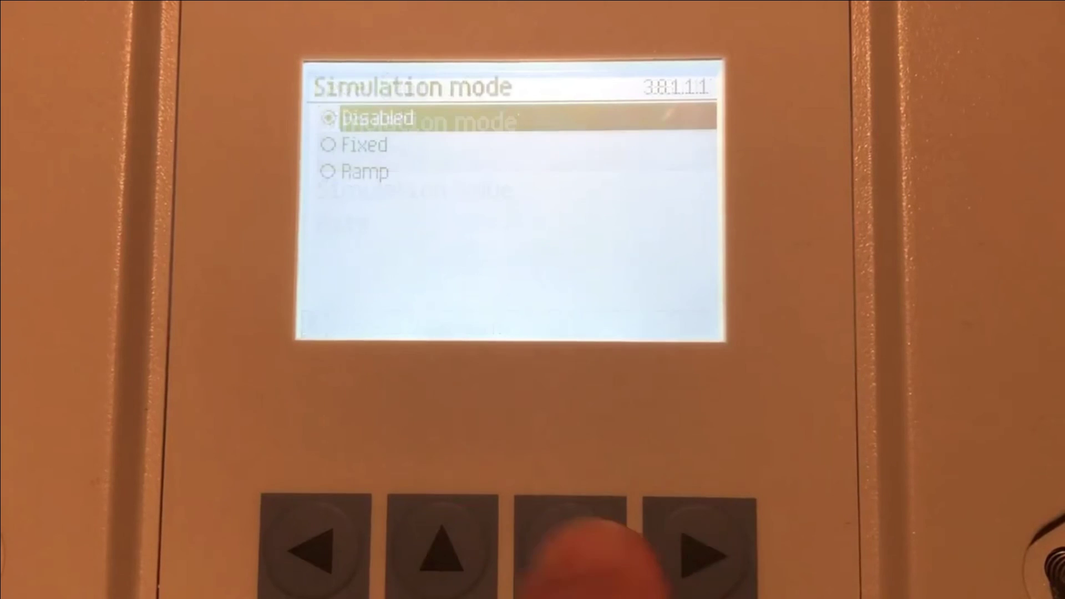
pyautogui.click(571, 546)
pyautogui.click(571, 546)
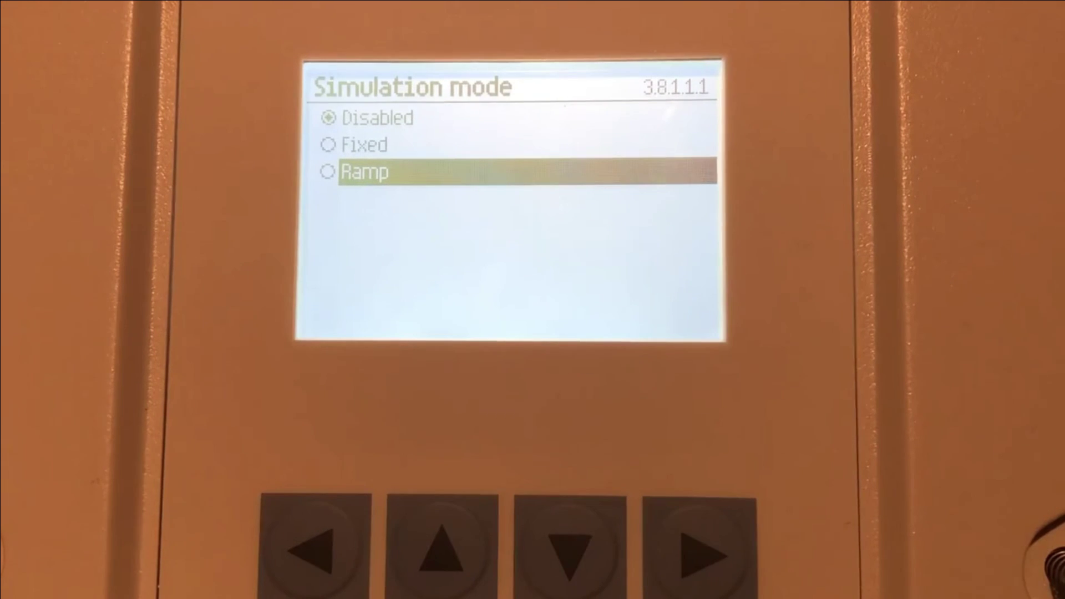
pyautogui.press('Right')
pyautogui.press('Left')
# Step: Back out of the simulation menus to the main menu while the Ramp simulation runs
pyautogui.press('Left')
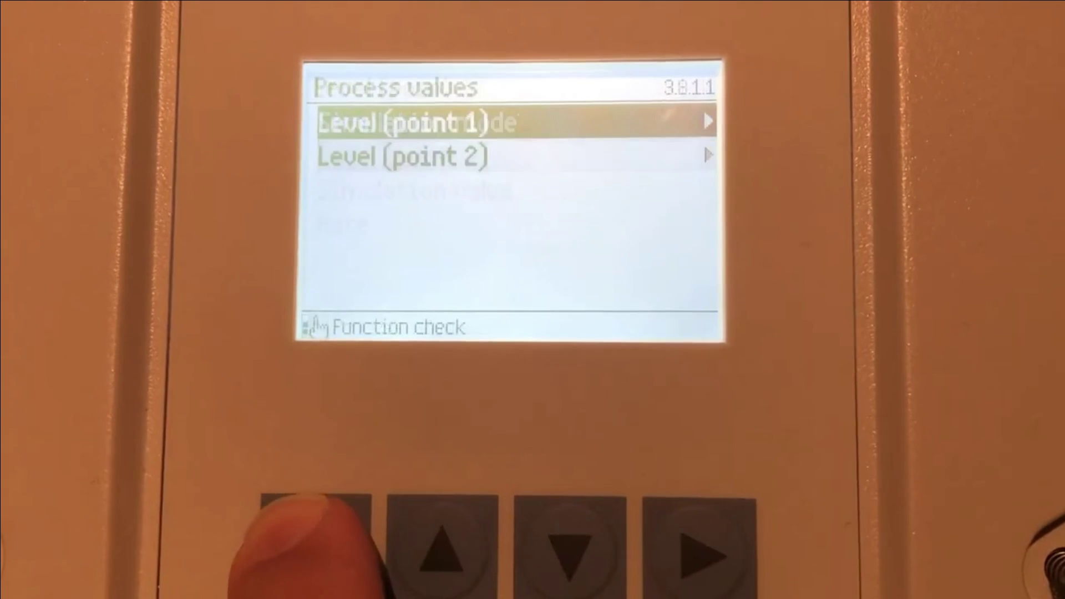
pyautogui.press('Left')
pyautogui.press('Left')
pyautogui.press('Left')
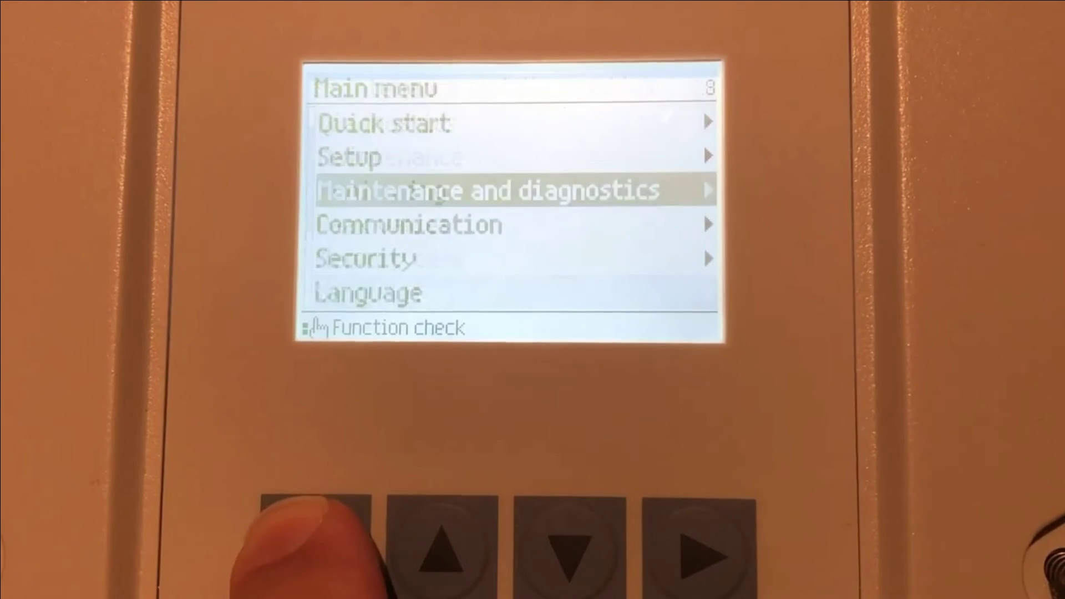
pyautogui.press('Left')
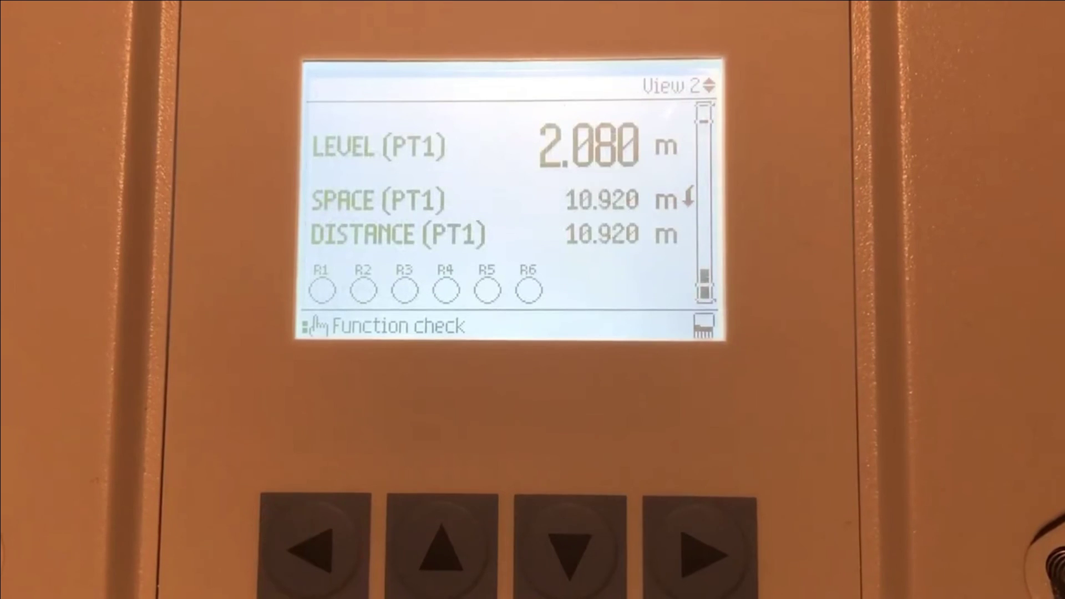